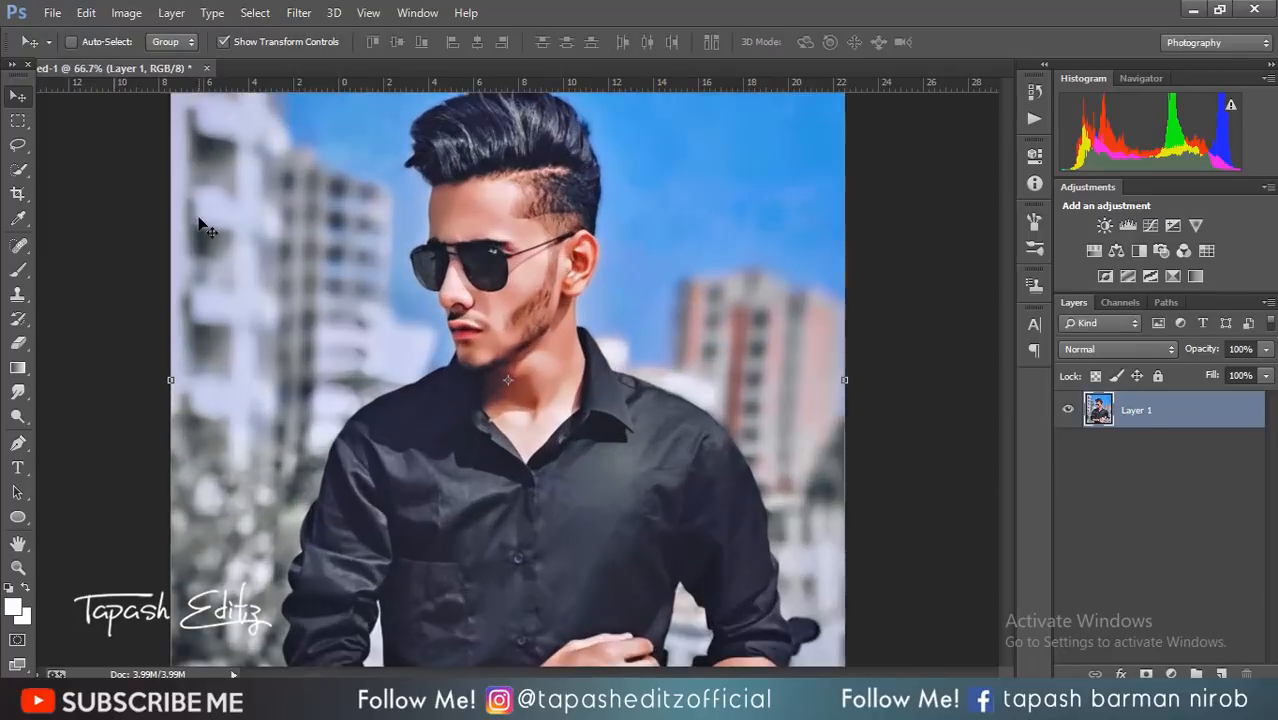
Select the man with the Quick Selection tool and hide the surrounding background with a layer mask on Layer 1
left_click(18, 169)
mouse_move(460, 230)
left_mouse_down()
mouse_move(517, 288)
mouse_move(582, 542)
mouse_move(610, 515)
left_mouse_up()
scroll(528, 419, "down", 5)
mouse_move(430, 485)
left_mouse_down()
mouse_move(570, 530)
mouse_move(643, 511)
left_mouse_up()
scroll(643, 511, "up", 5)
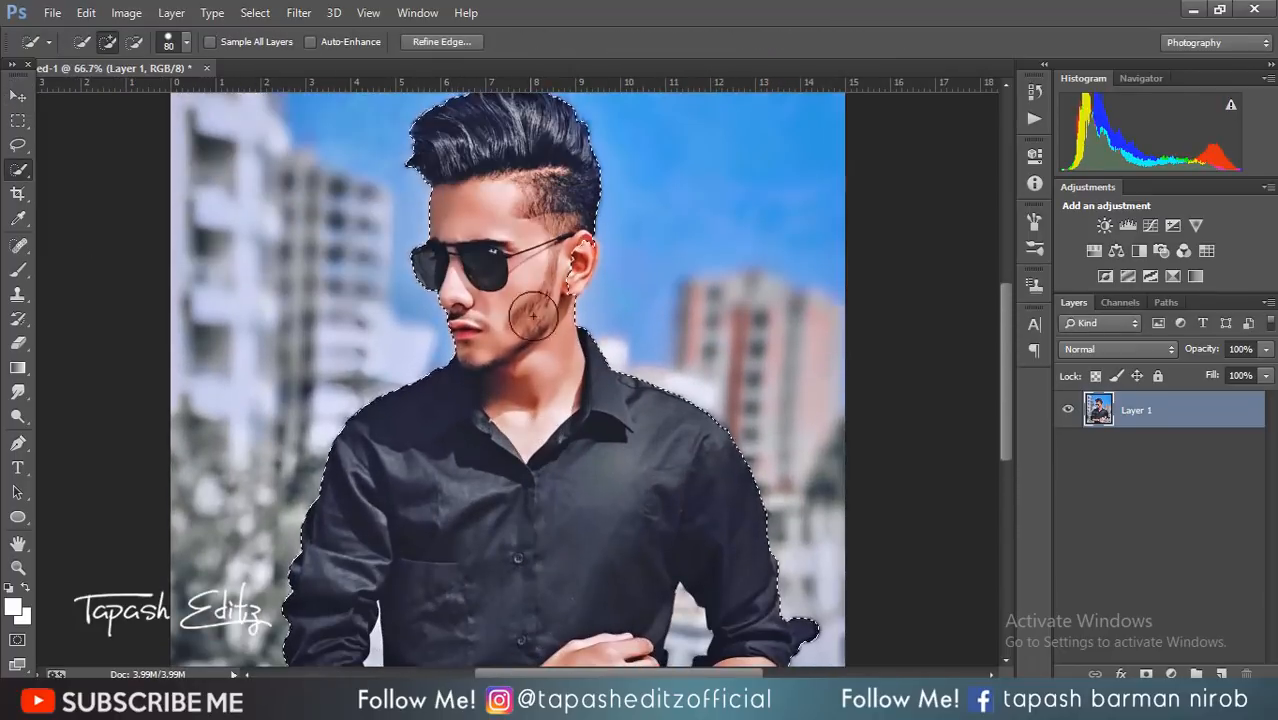
scroll(528, 365, "up", 2)
left_click(1146, 673)
Reduce the Quick Selection brush to 20 and delete the leftover background between the torso and the arm with the rings beside it
scroll(756, 436, "down", 5)
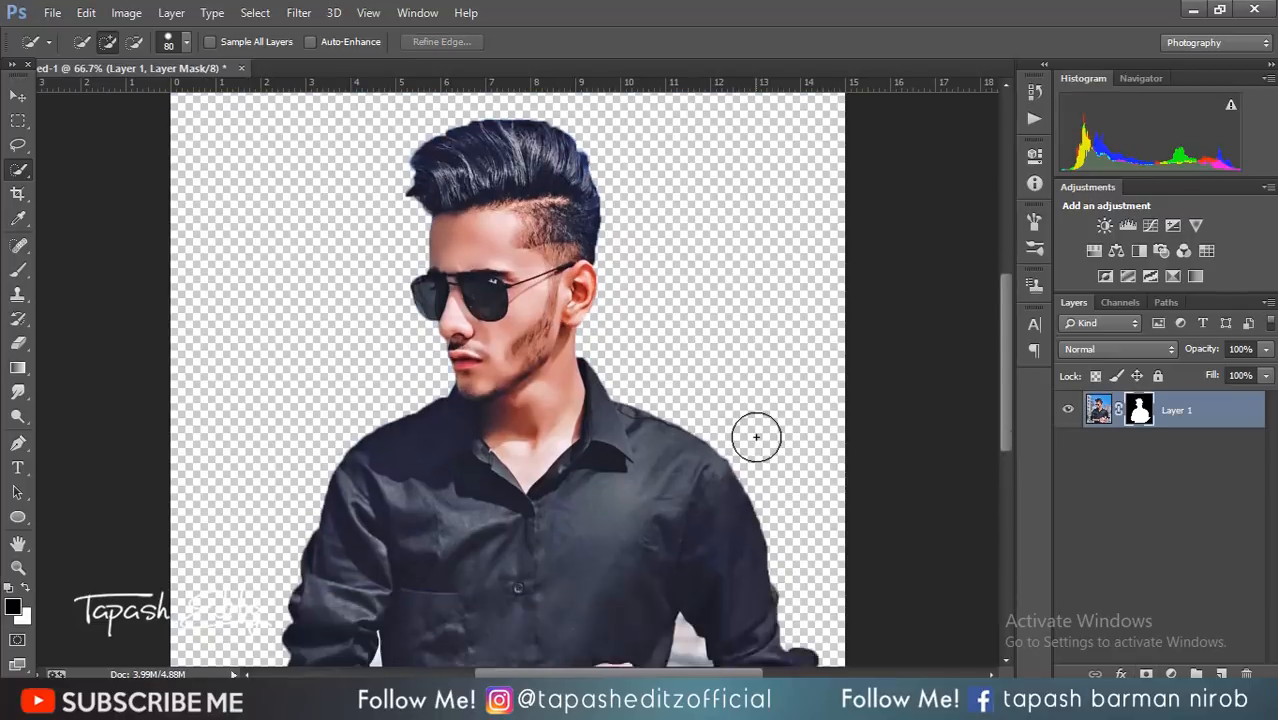
key("bracketleft")
key("bracketleft")
key("bracketleft")
key("bracketleft")
key("bracketleft")
key("bracketleft")
left_click(687, 466)
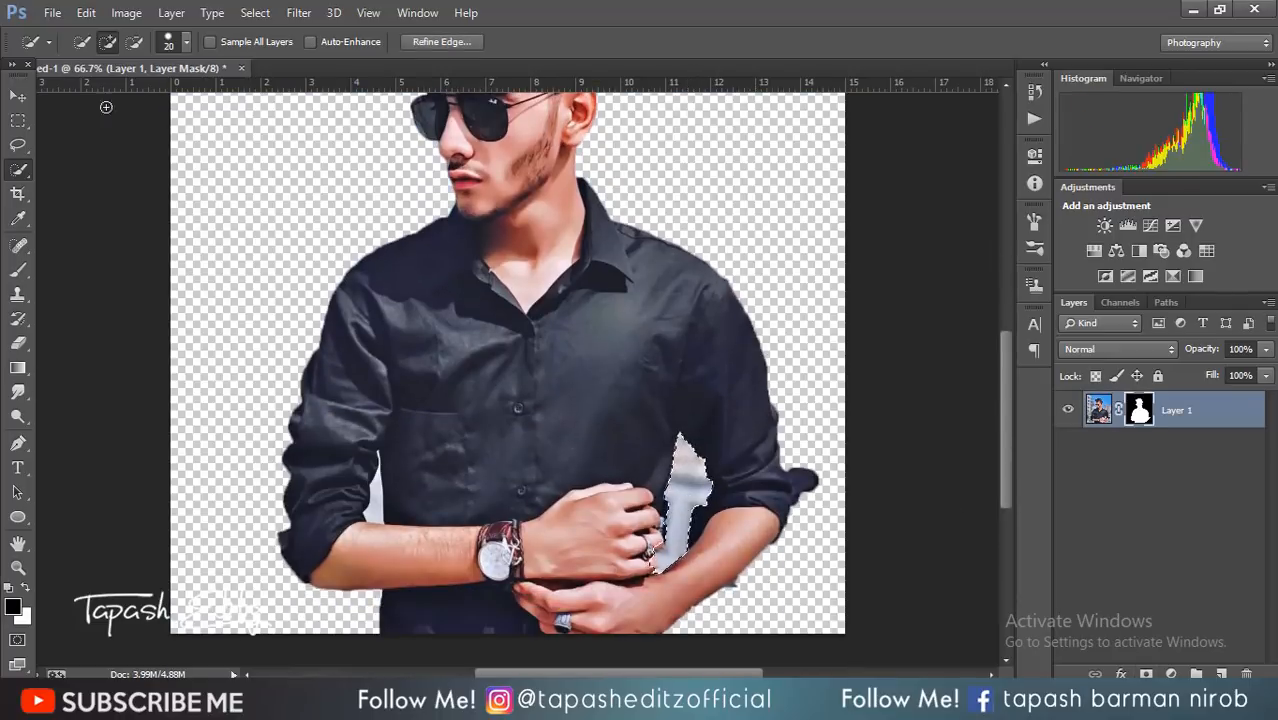
left_click(1100, 415)
key("Delete")
key("ctrl+d")
Select and delete the leftover background between the torso and the arm wearing the watch
left_click(375, 503)
key("Delete")
key("ctrl+d")
Outline the leftover area below the forearm with the Pen tool, convert the path to a selection and delete its contents
key("p")
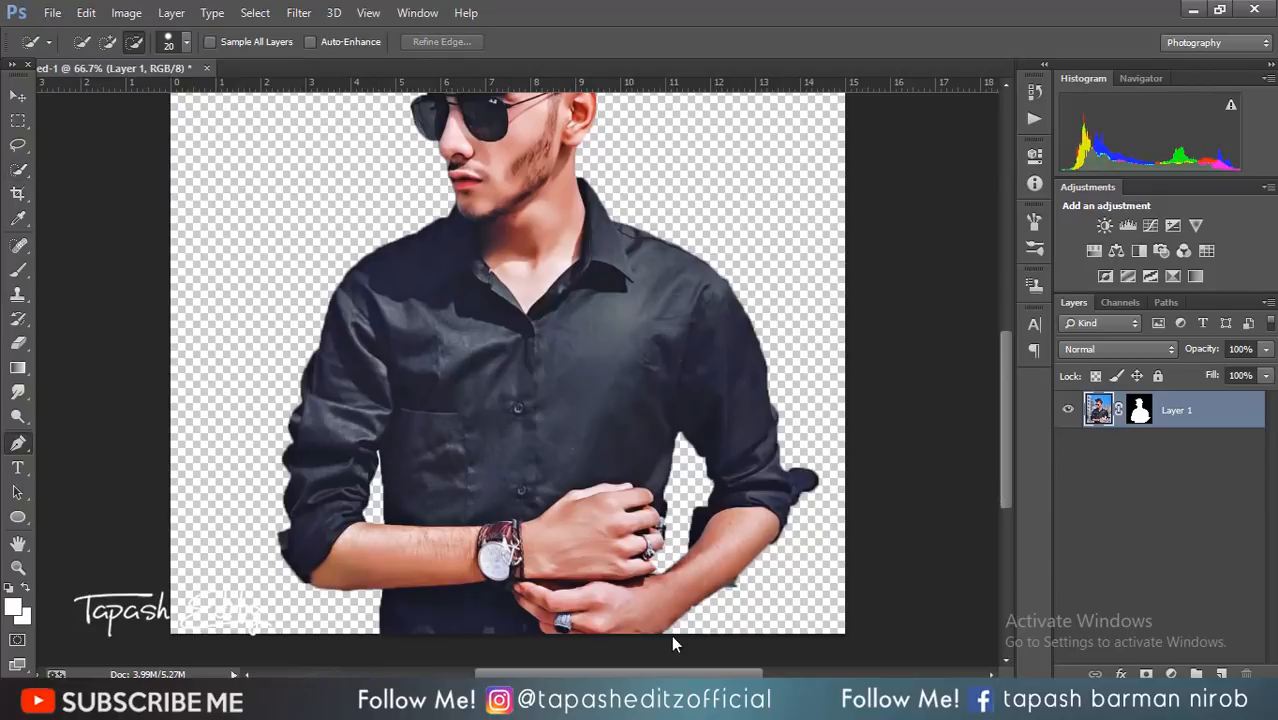
left_click(752, 616)
left_click(668, 645)
right_click(704, 612)
left_click(750, 228)
left_click(731, 202)
key("Delete")
key("ctrl+d")
Start Refine Mask on Layer 1's mask and brush along the outer edge of the hair
scroll(683, 298, "up", 3)
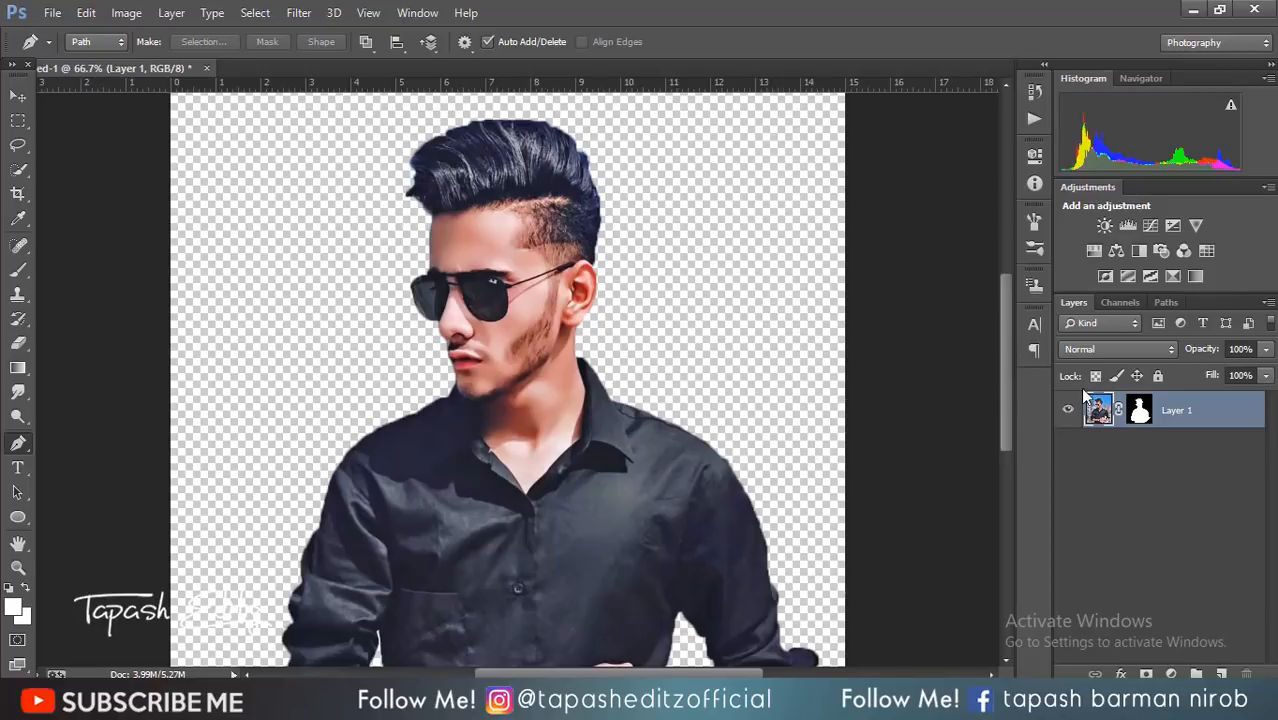
right_click(1138, 402)
left_click(1134, 396)
right_click(1139, 410)
left_click(1135, 566)
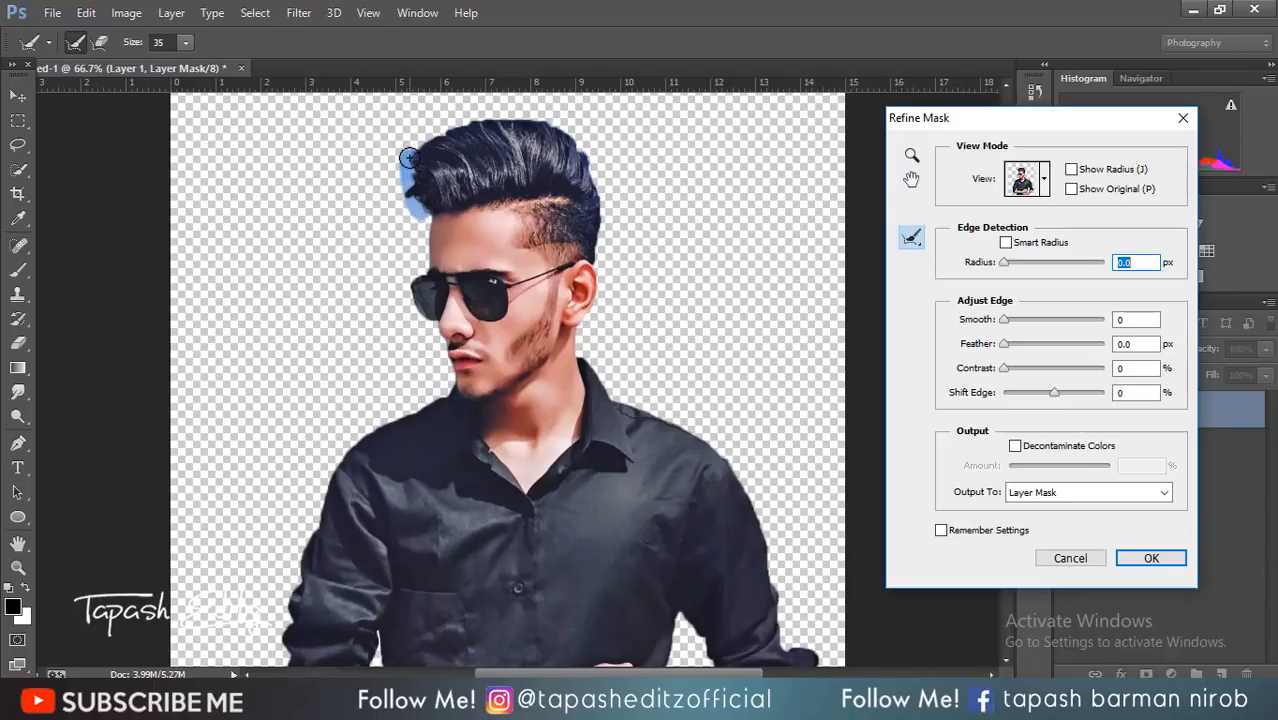
mouse_move(413, 146)
left_mouse_down()
mouse_move(498, 108)
mouse_move(559, 121)
mouse_move(604, 177)
mouse_move(607, 250)
mouse_move(630, 253)
left_mouse_up()
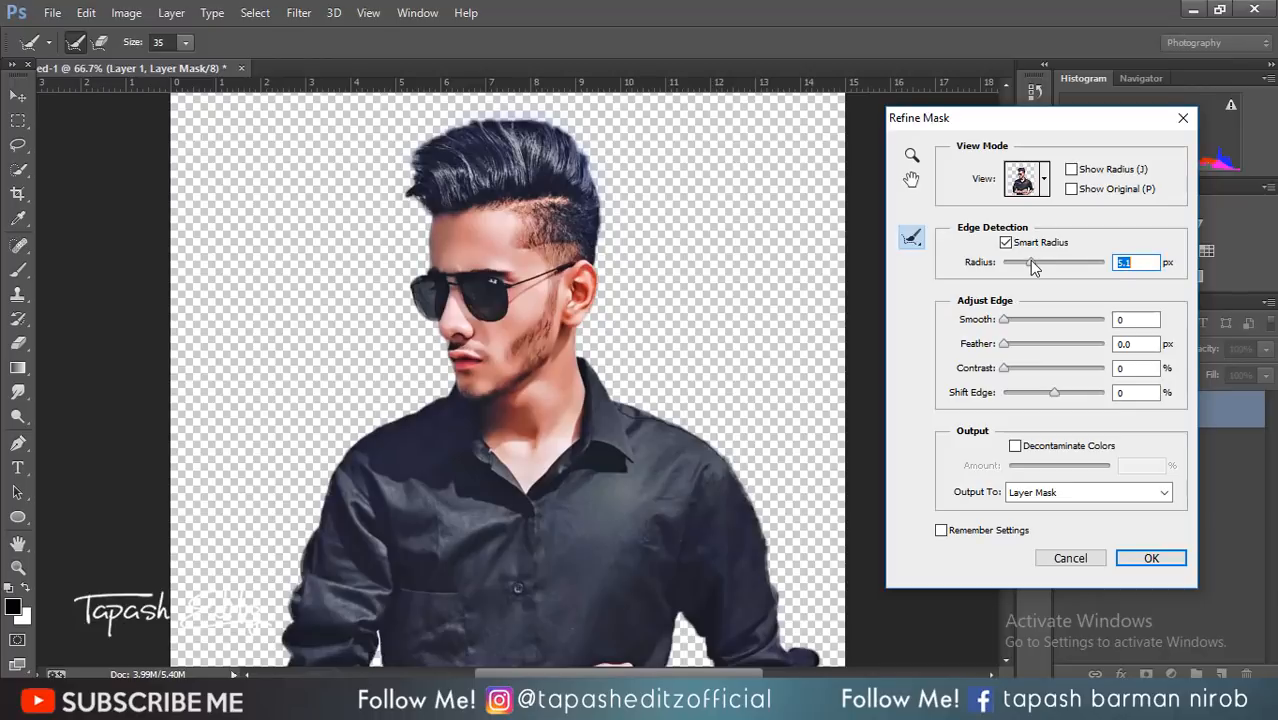
Refine the mask edge using Smart Radius at 1.4 px and Shift Edge at +16%
left_click_drag(1052, 393, 1041, 397)
left_click(1064, 394)
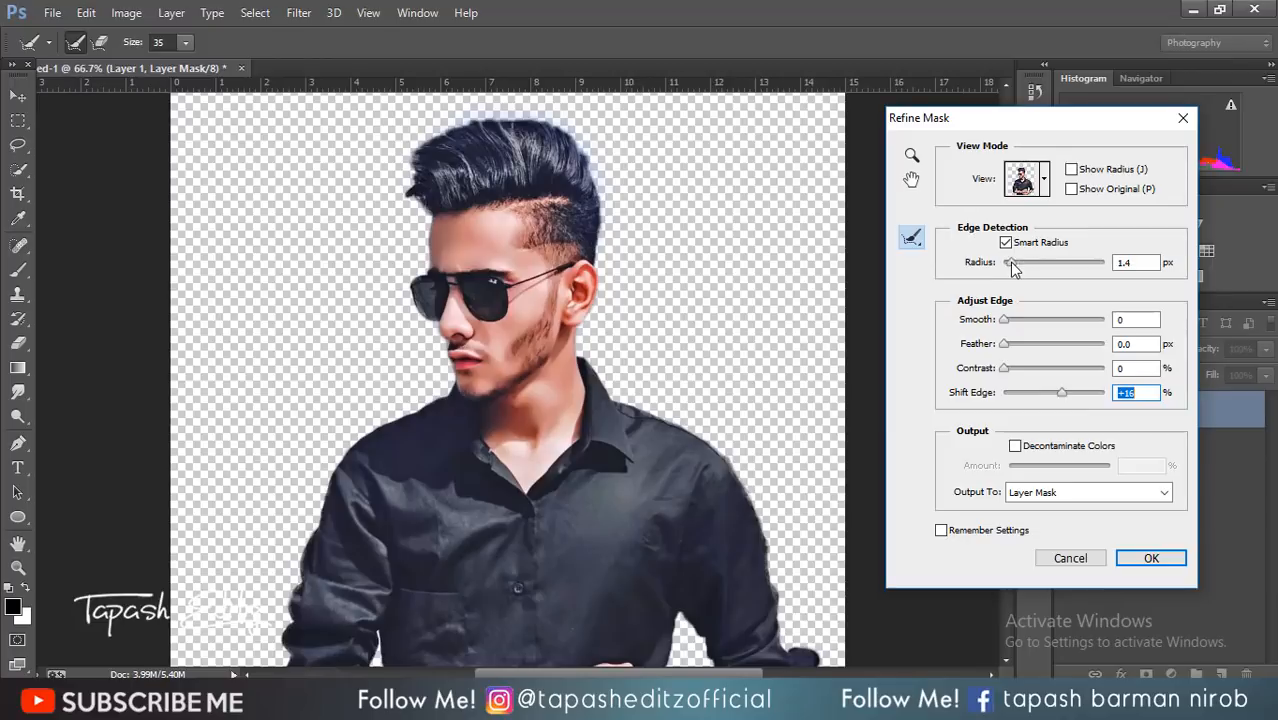
left_click(1151, 558)
Examine the refined edges of the cutout at different zoom levels
key("ctrl+minus")
key("ctrl+minus")
key("ctrl+minus")
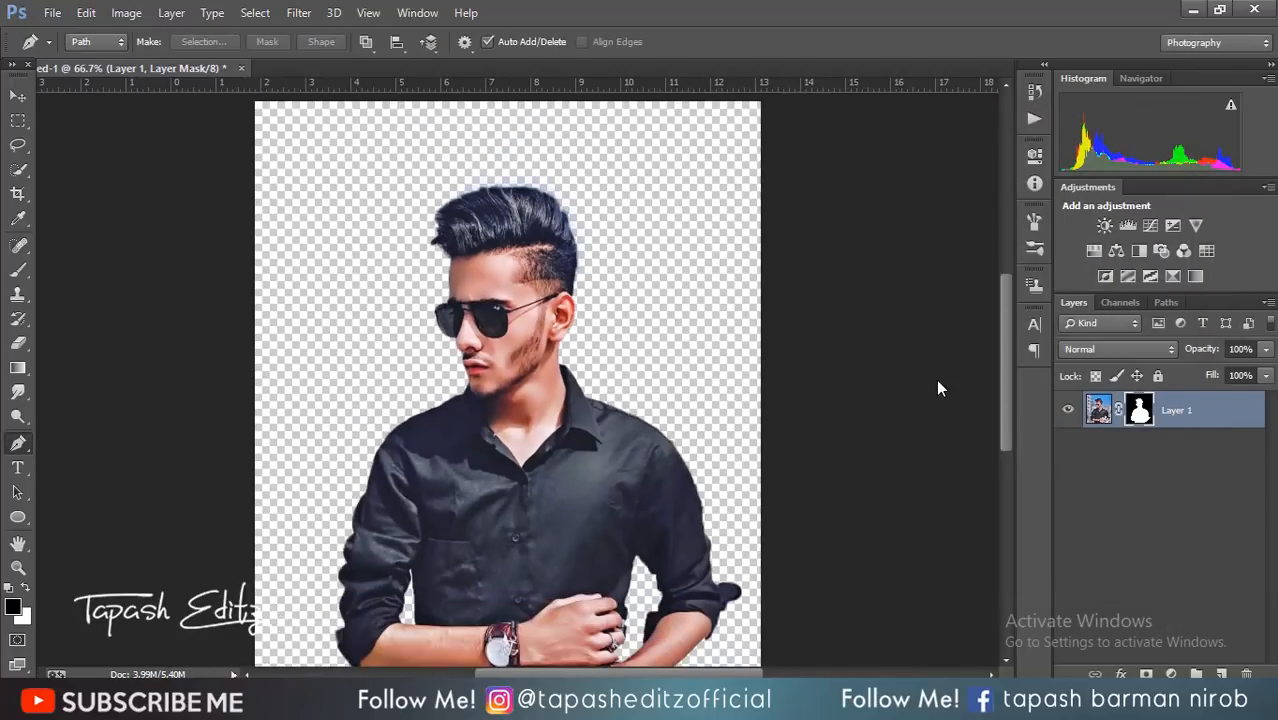
key("ctrl+plus")
key("ctrl+plus")
key("ctrl+plus")
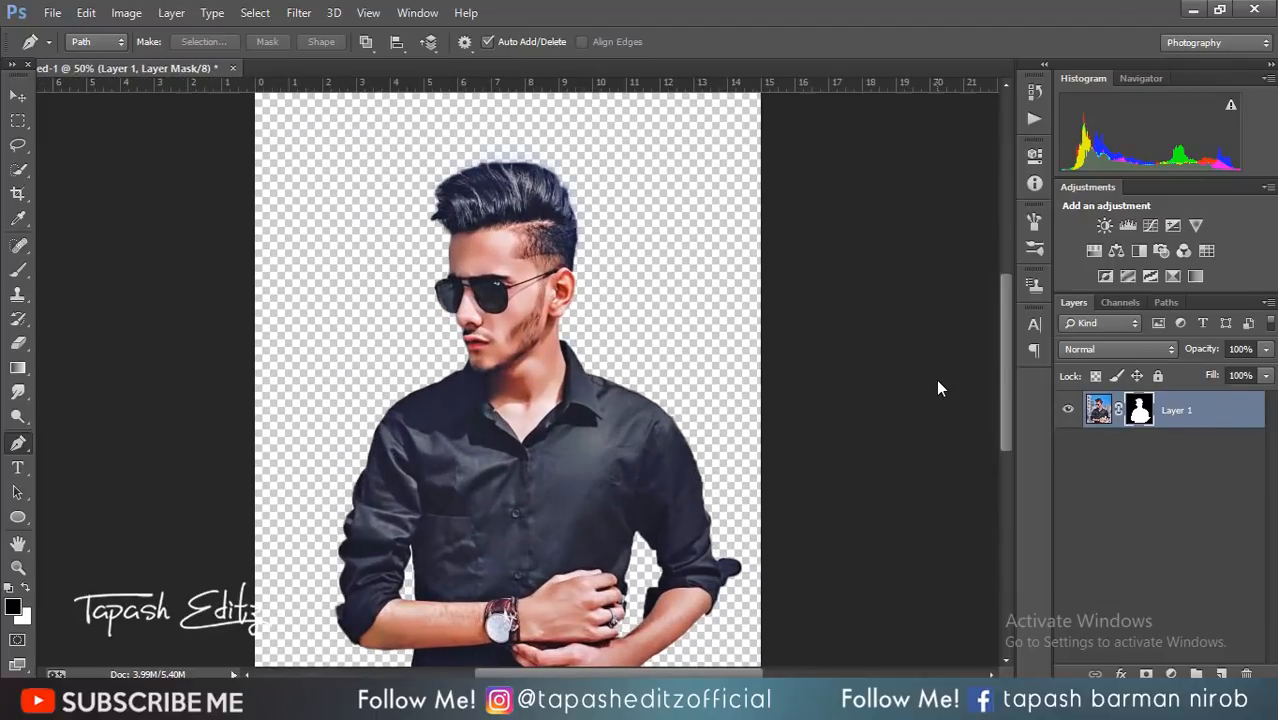
key("ctrl+minus")
key("ctrl+minus")
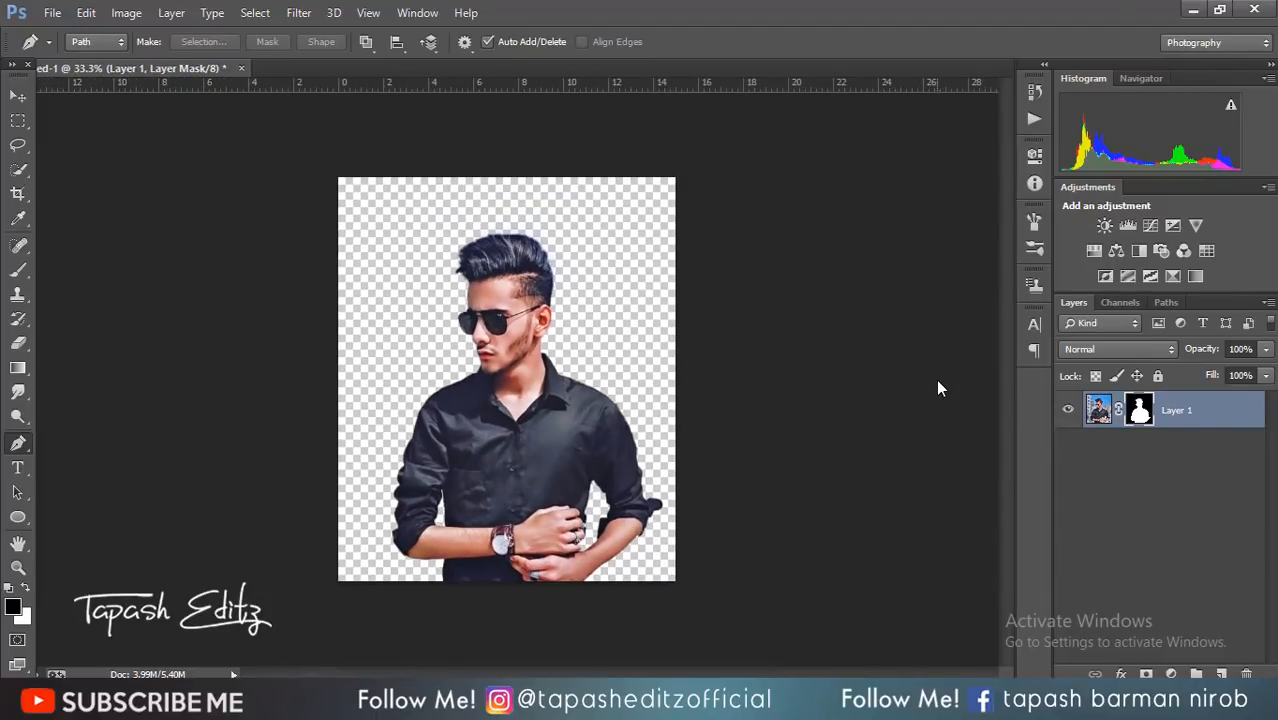
Apply Layer 1's mask permanently and enlarge the canvas height with the Crop tool
right_click(1139, 409)
left_click(1120, 440)
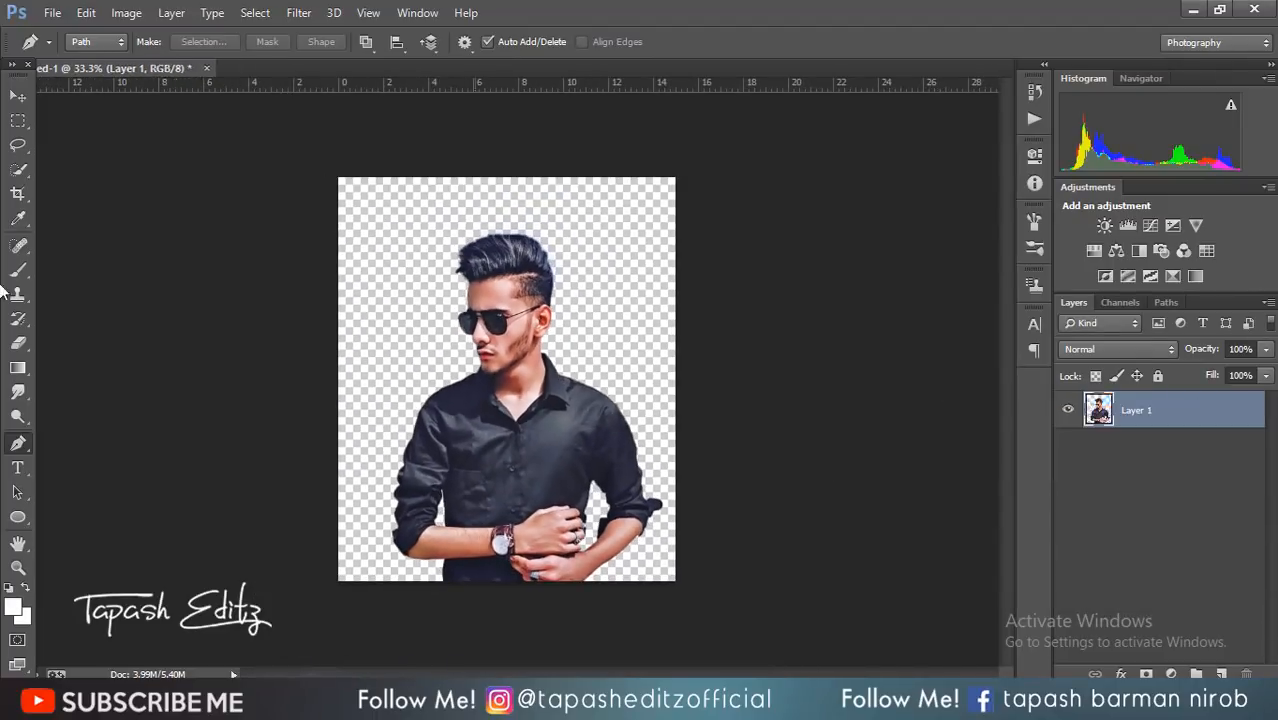
left_click(17, 196)
left_click_drag(338, 178, 340, 163)
left_click(866, 42)
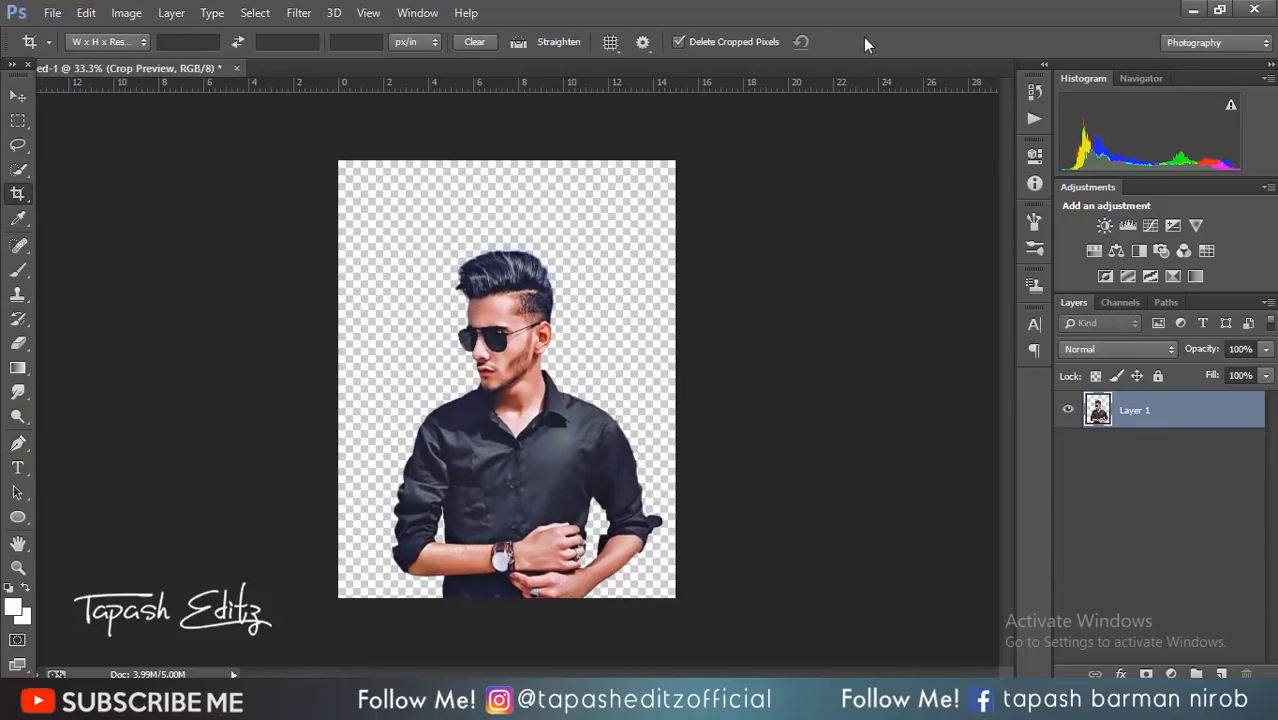
Place the hairsns image from the vijay maher folder as an embedded object
left_click(17, 96)
left_click(52, 13)
left_click(169, 337)
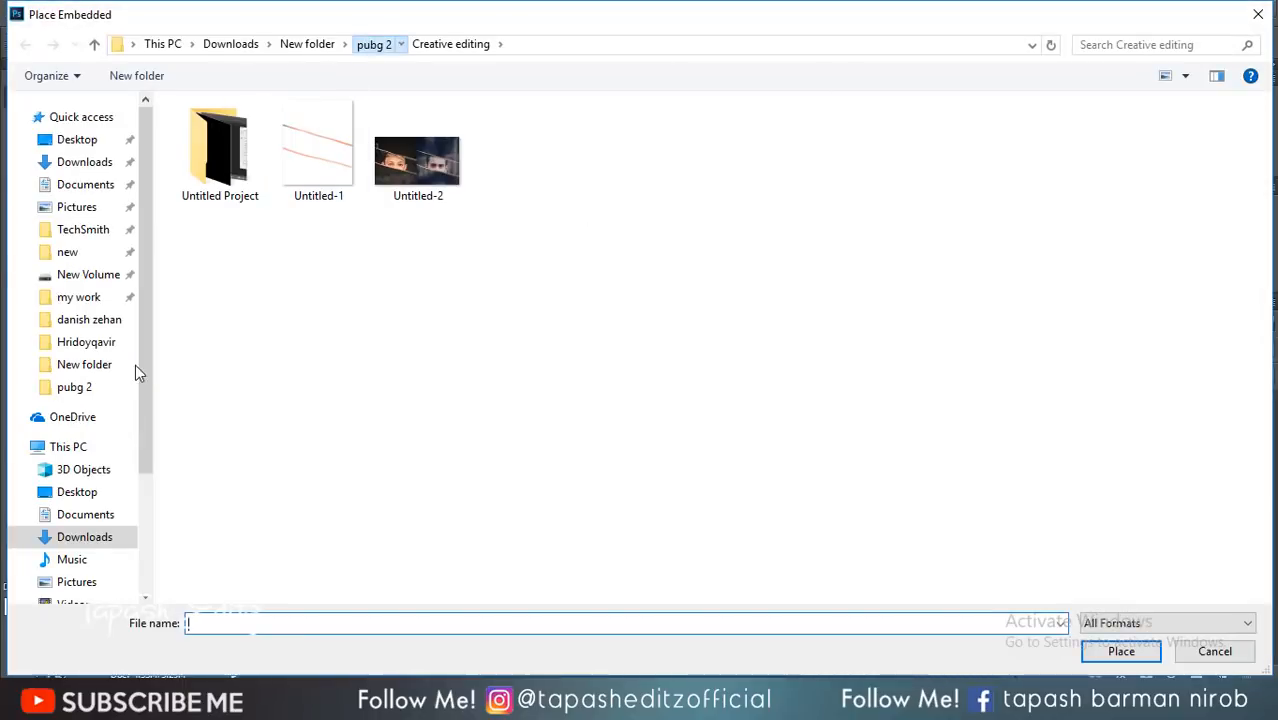
left_click(374, 45)
double_click(988, 163)
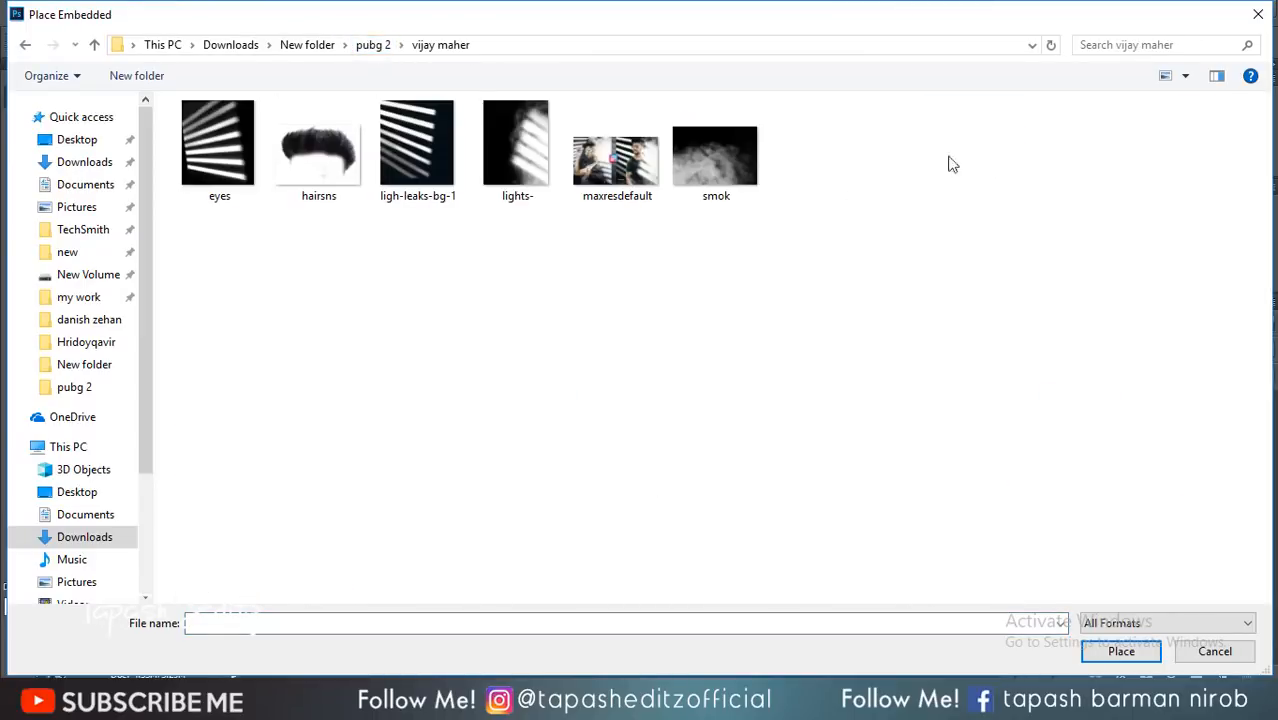
left_click(335, 155)
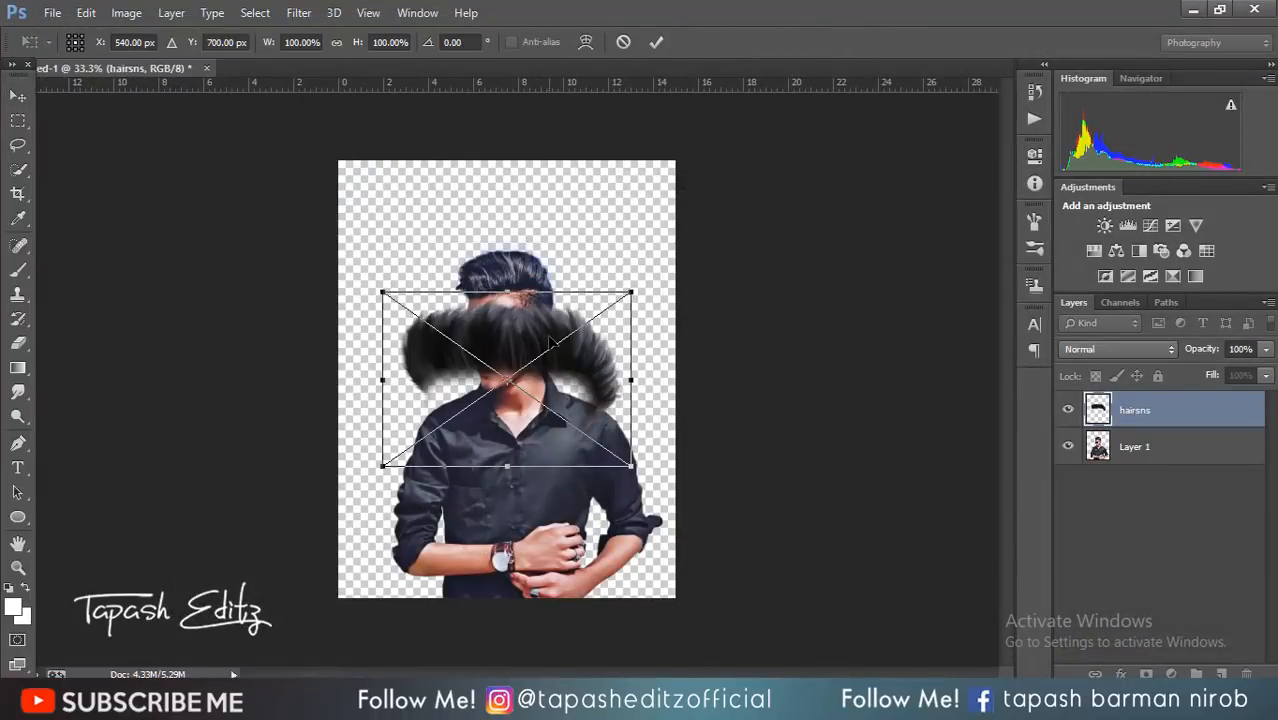
Scale the placed hair to about 46% and fit it over the man's own hair
left_click_drag(631, 290, 548, 285)
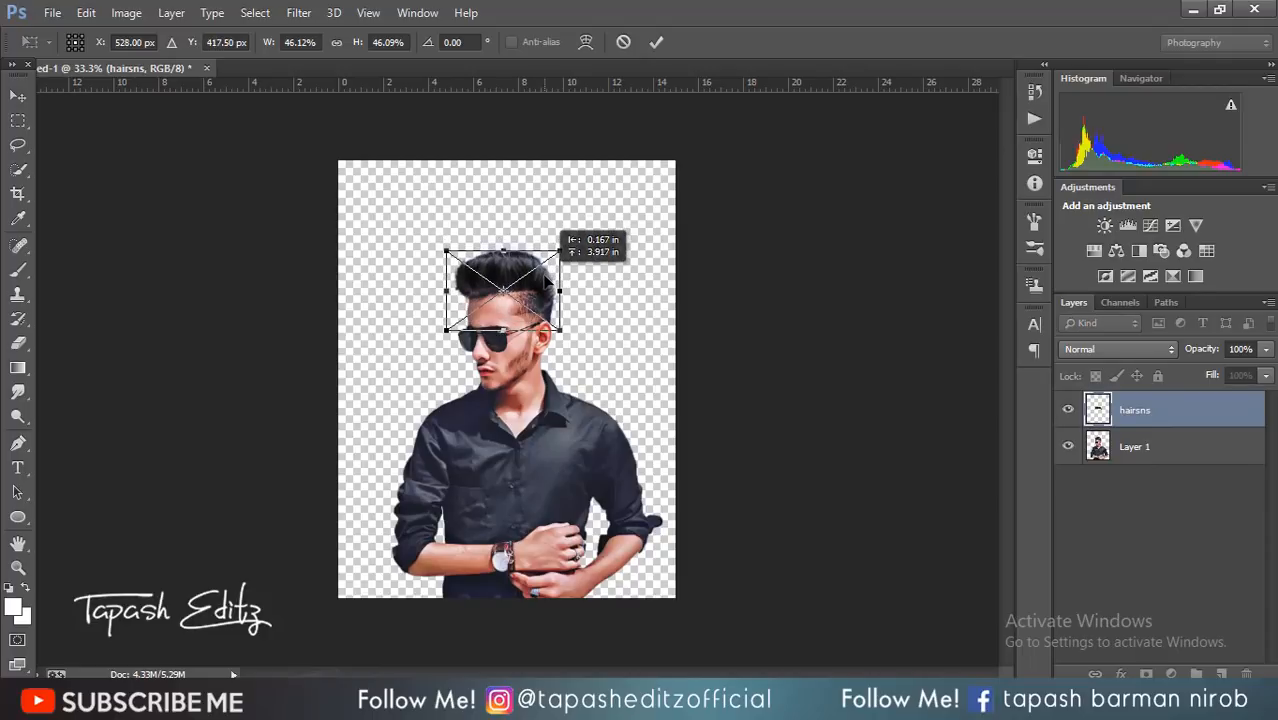
key("ctrl+plus")
key("ctrl+plus")
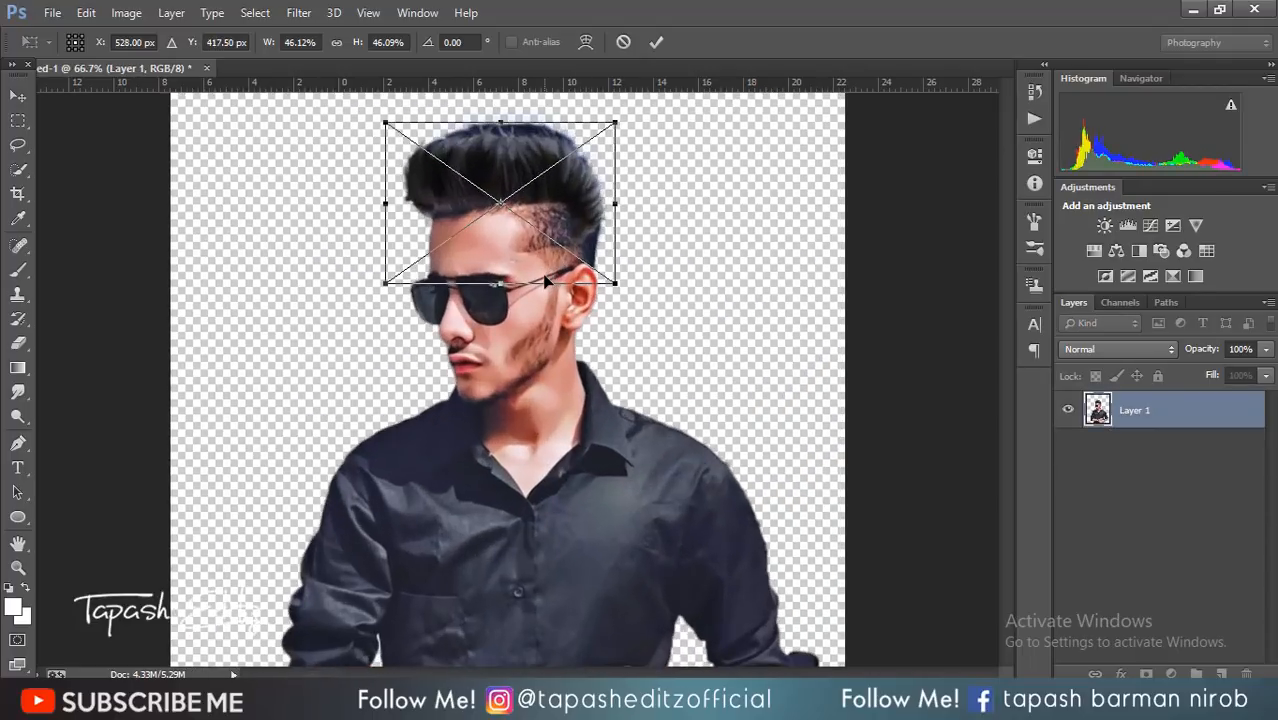
left_click_drag(550, 198, 528, 217)
left_click_drag(520, 103, 512, 101)
left_click_drag(536, 175, 540, 181)
left_click_drag(491, 120, 489, 148)
left_click(657, 42)
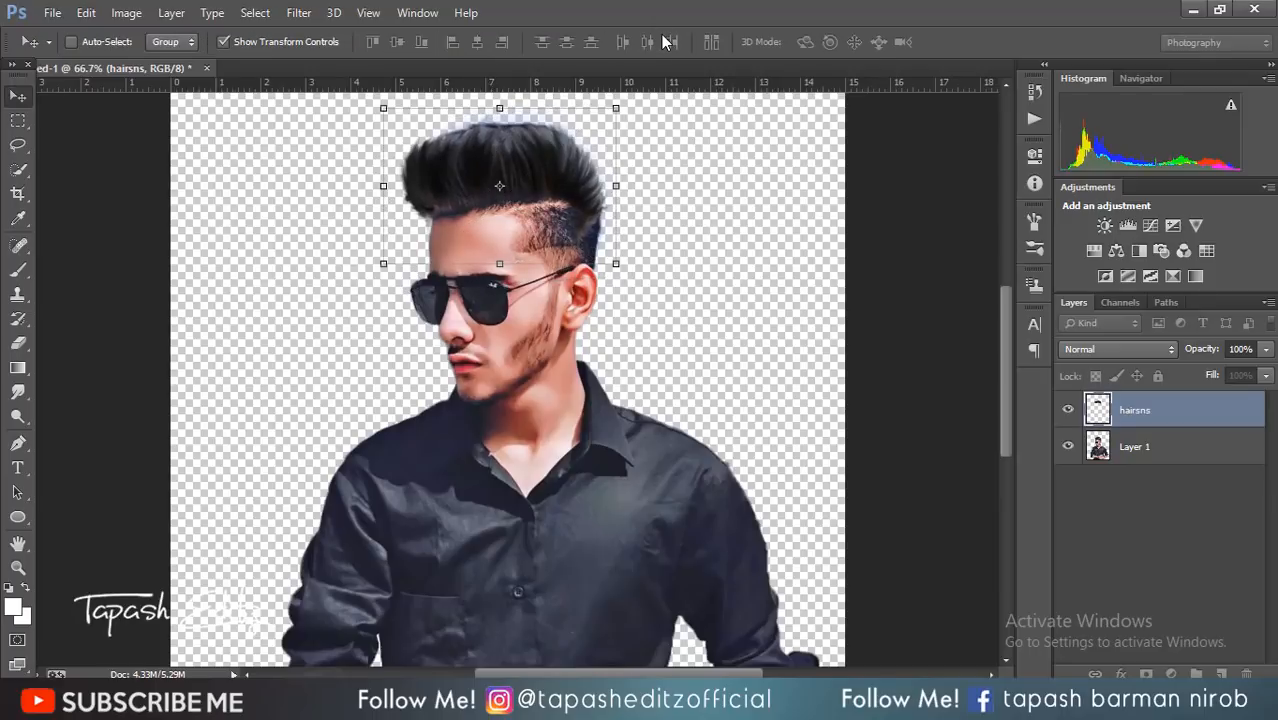
Add a layer mask to Layer 1 and paint with black to hide the original hair's edges around the new hair
left_click(1159, 450)
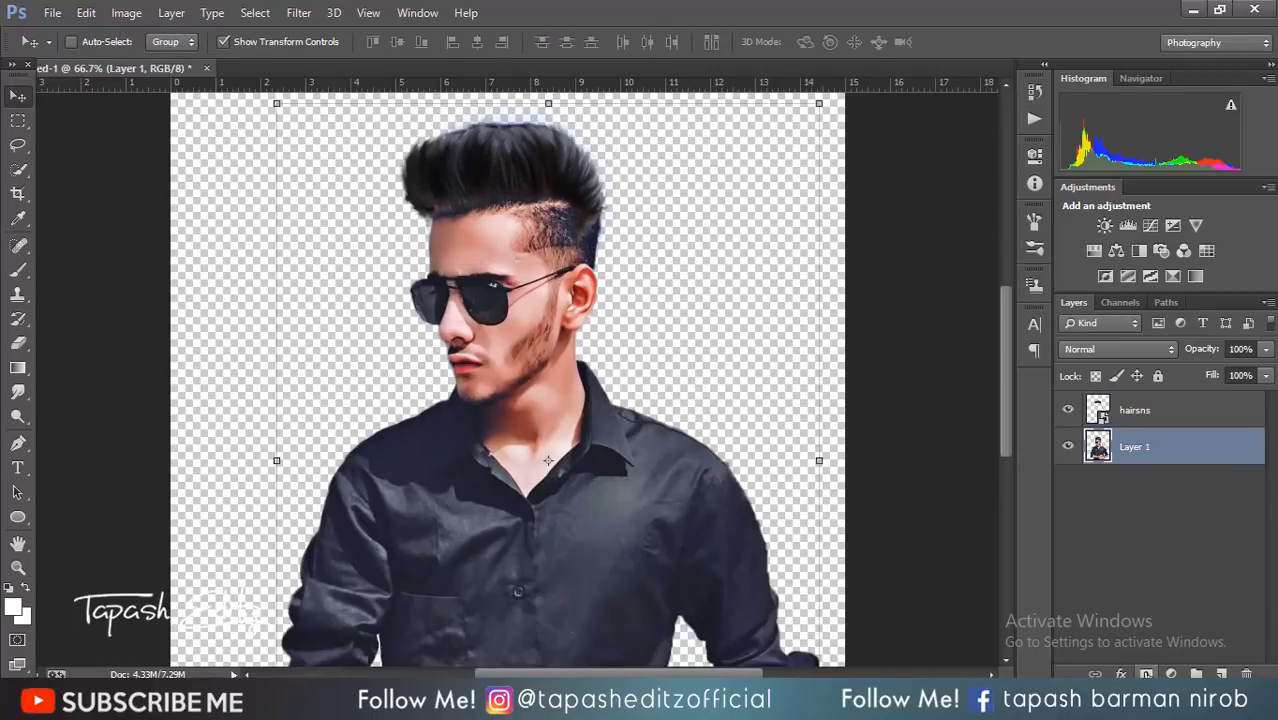
left_click(1146, 673)
left_click(17, 270)
key("x")
mouse_move(517, 120)
left_mouse_down()
mouse_move(561, 118)
mouse_move(602, 140)
left_mouse_up()
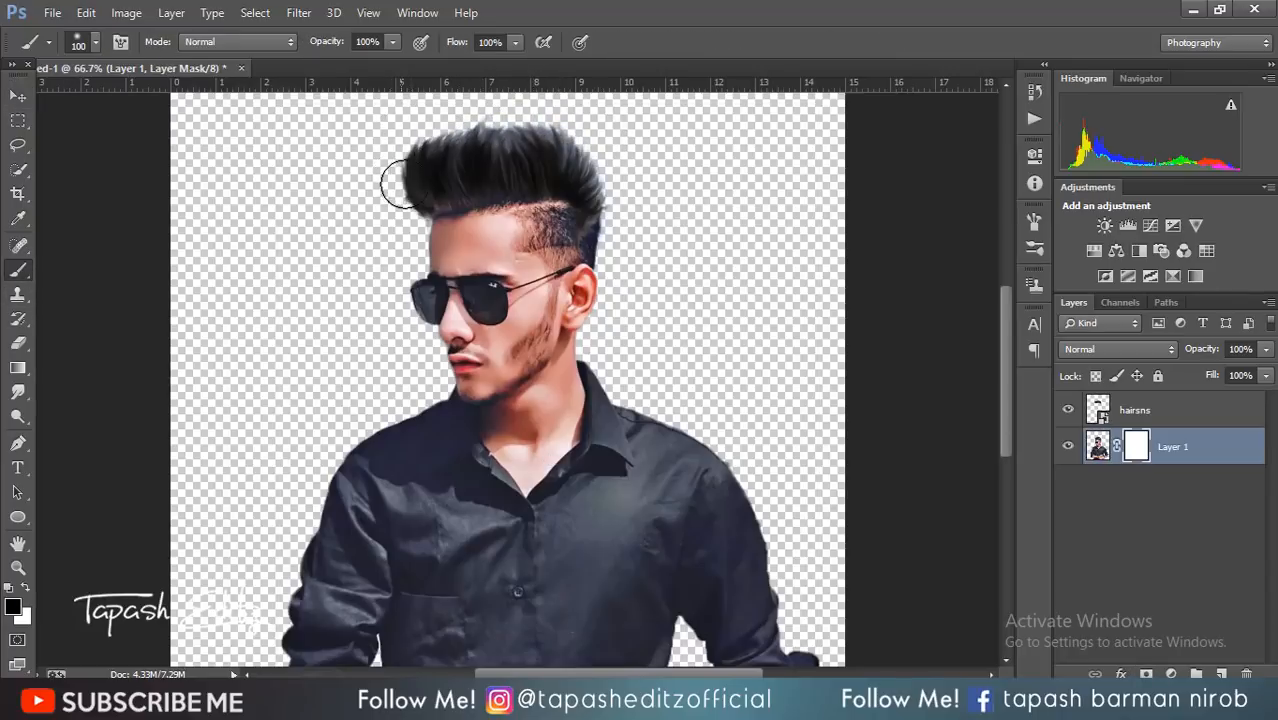
Reduce the brush size to 40 and try painting out the hair beside the temple on Layer 1's mask
key("bracketleft")
key("bracketleft")
key("bracketleft")
left_click_drag(566, 233, 593, 231)
key("ctrl+z")
Select the hairsns layer and rasterize its smart object
key("alt+bracketright")
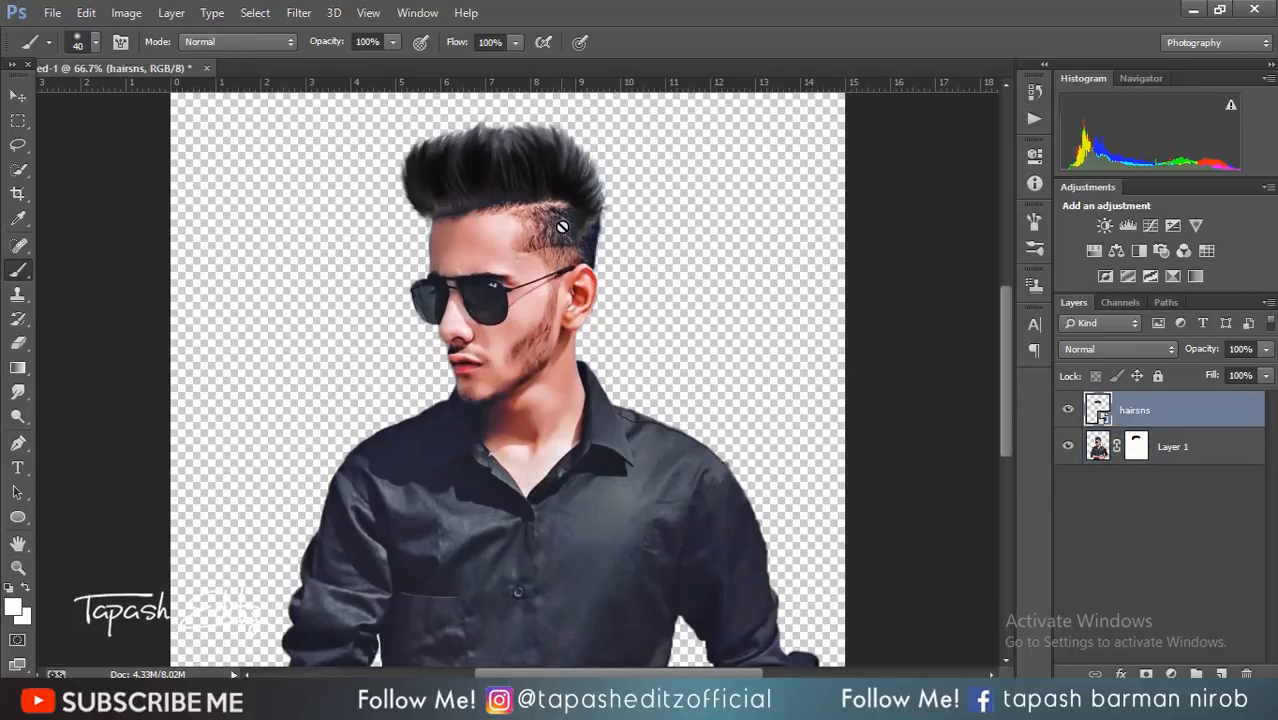
right_click(552, 230)
left_click(807, 185)
left_click(659, 278)
Undo the white brush stroke, add a layer mask to the hairsns layer and paint out the hair overlapping the side of the head
left_click_drag(598, 225, 541, 241)
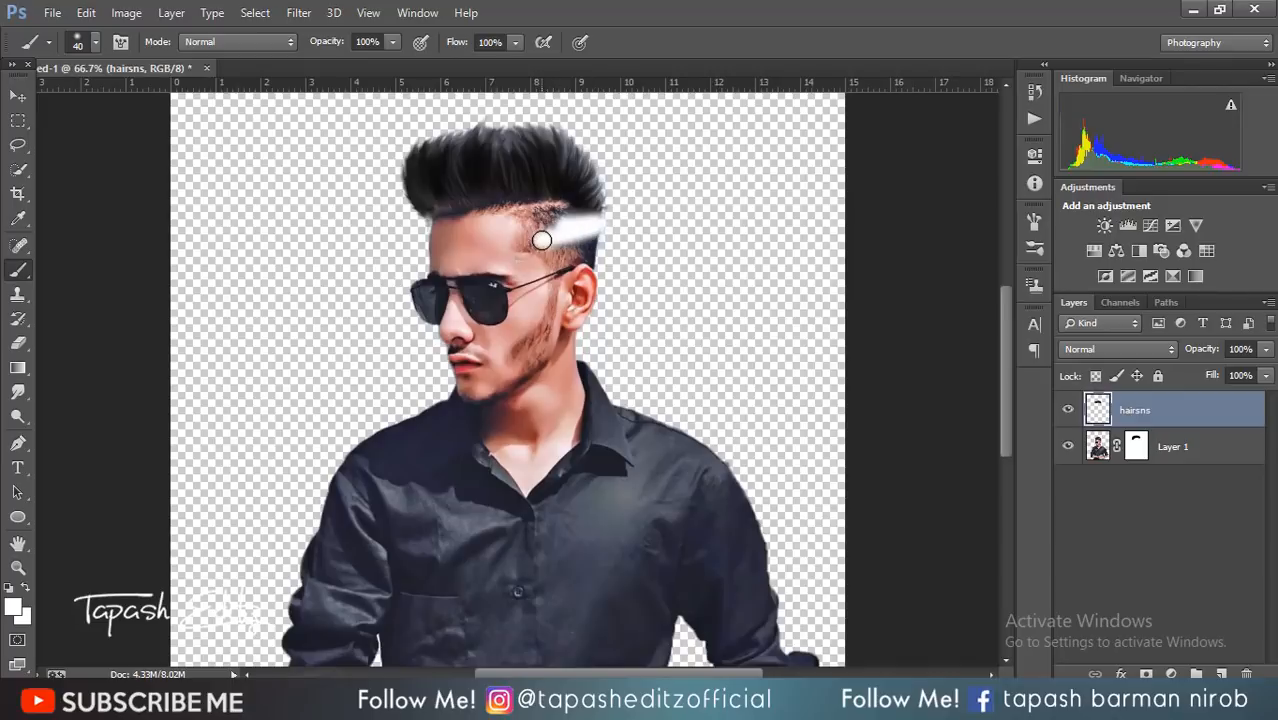
key("ctrl+z")
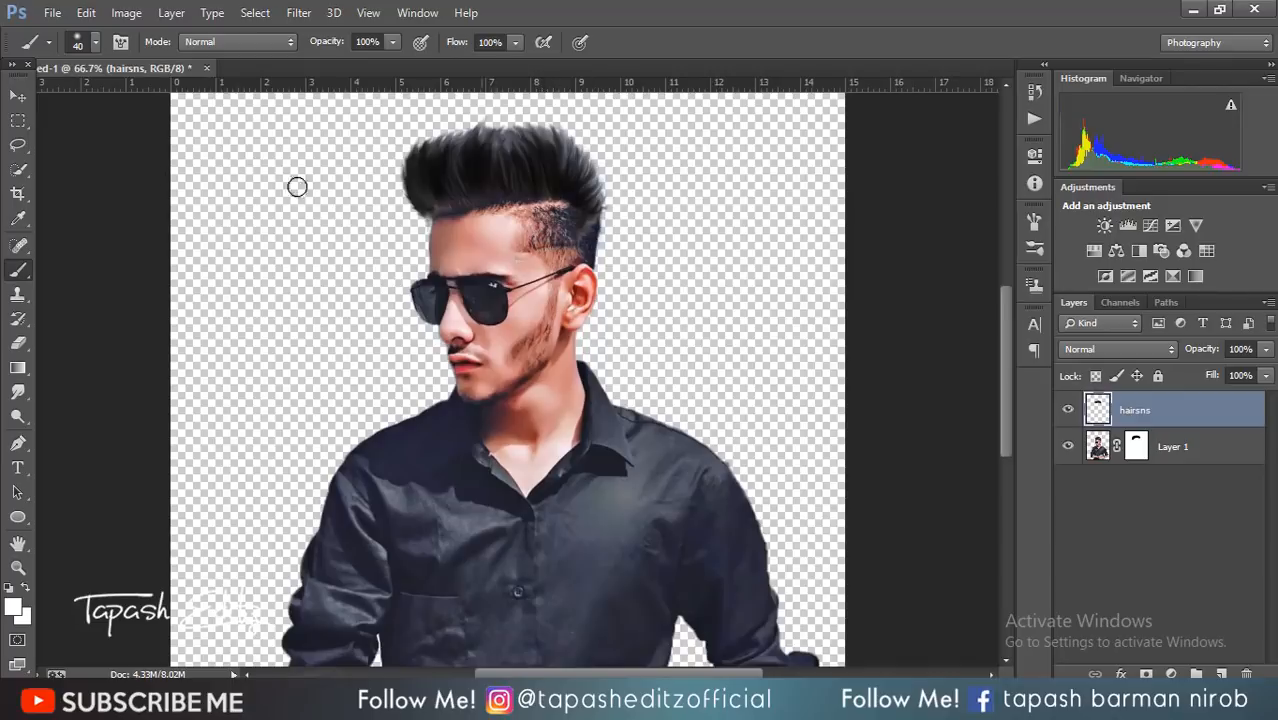
left_click(1148, 673)
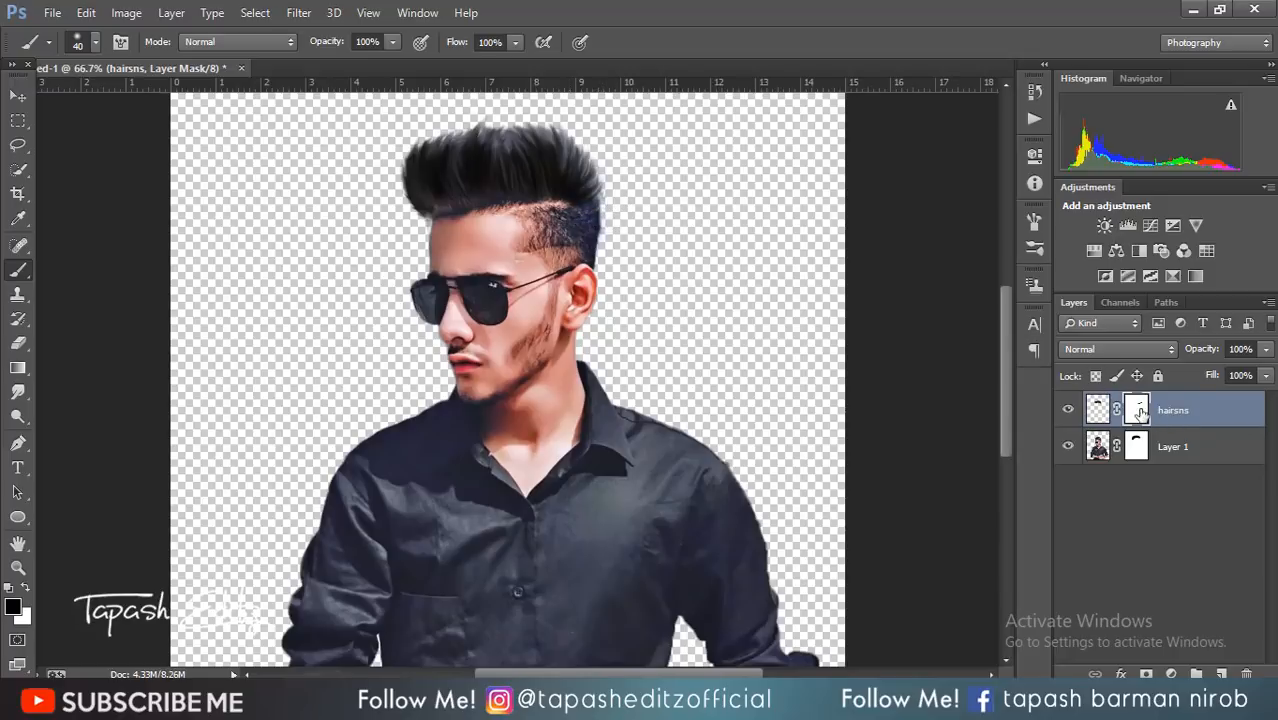
Set the hairsns image's brightness to -14 and contrast to 25, and apply the layer's mask permanently
left_click(1097, 409)
left_click(126, 12)
mouse_move(201, 63)
left_click(400, 60)
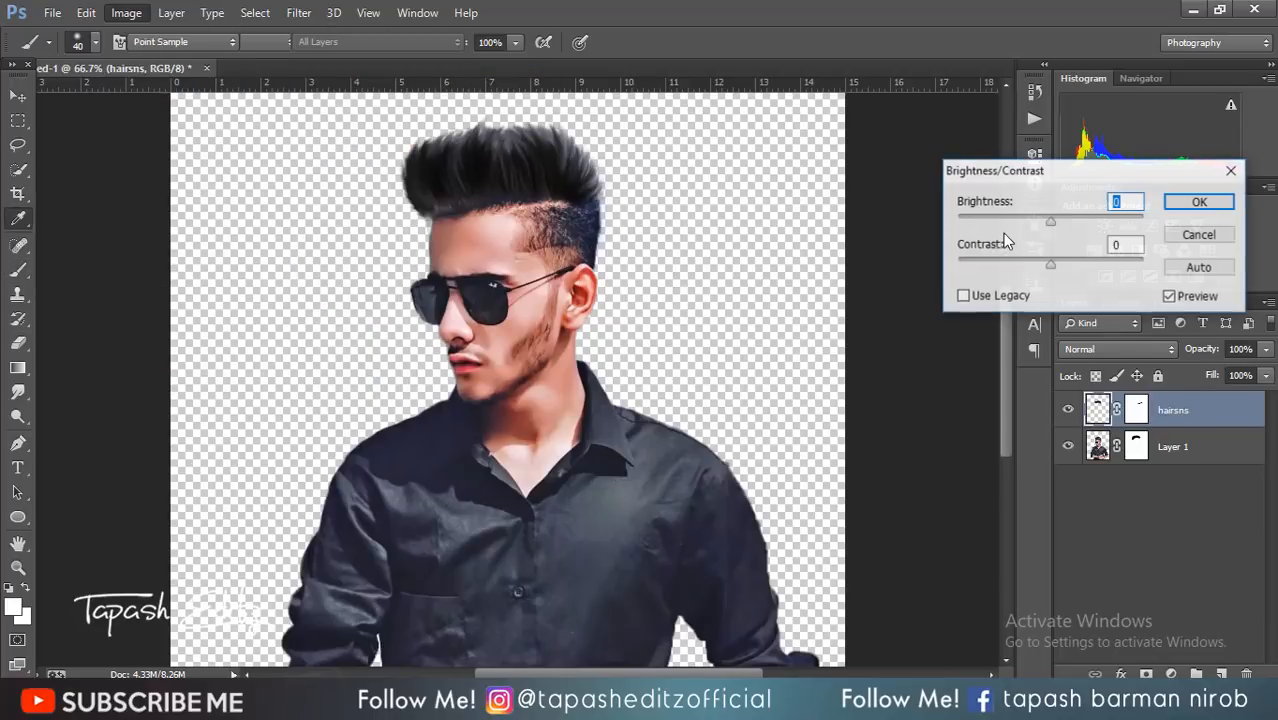
mouse_move(1047, 228)
left_mouse_down()
mouse_move(1056, 221)
mouse_move(1013, 220)
mouse_move(1041, 220)
left_mouse_up()
left_click_drag(1049, 265, 1013, 263)
left_click_drag(921, 250, 1072, 262)
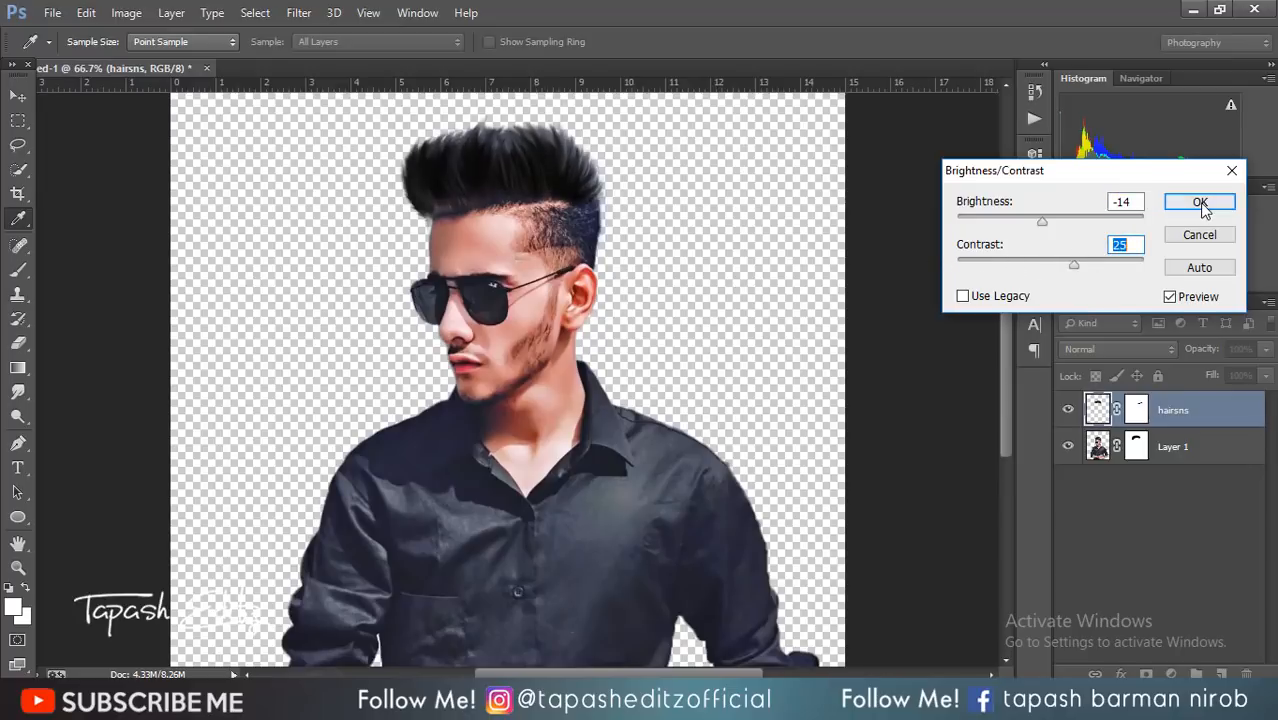
key("Return")
right_click(1137, 410)
left_click(1124, 468)
Set the hairsns layer's midtone Color Balance levels to -1, 0 and +10
left_click(128, 14)
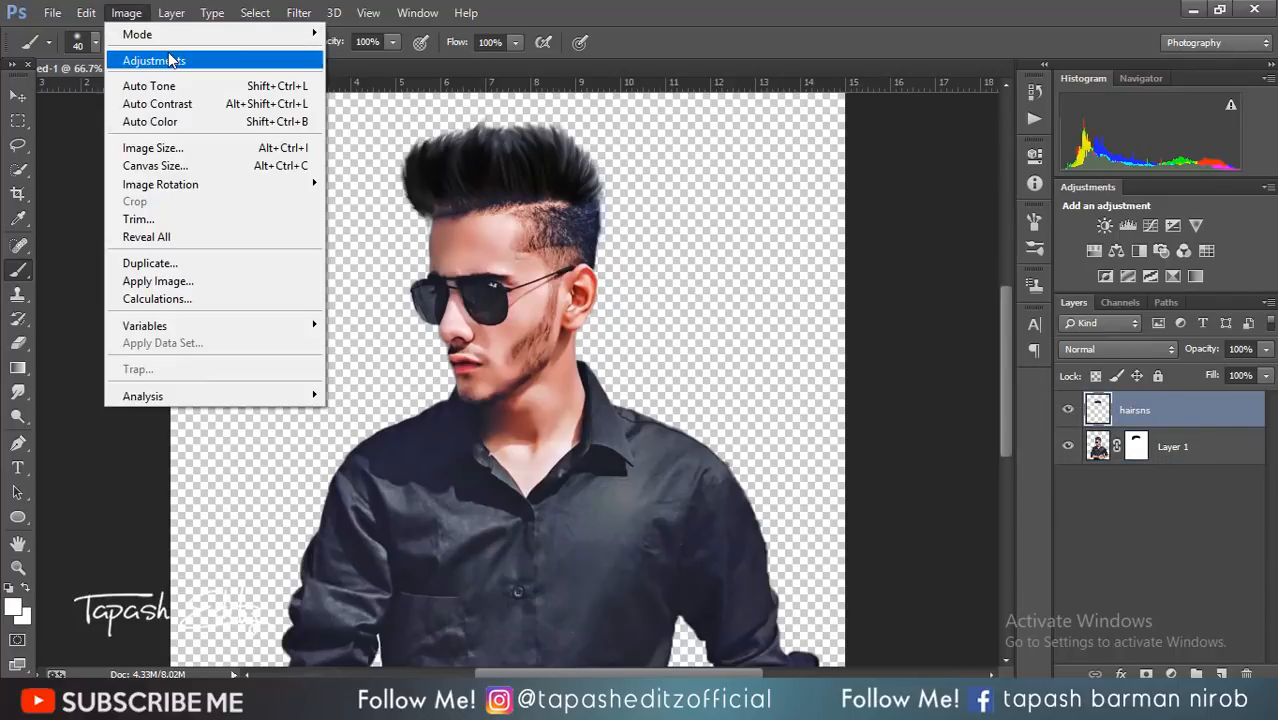
mouse_move(175, 60)
left_click(468, 176)
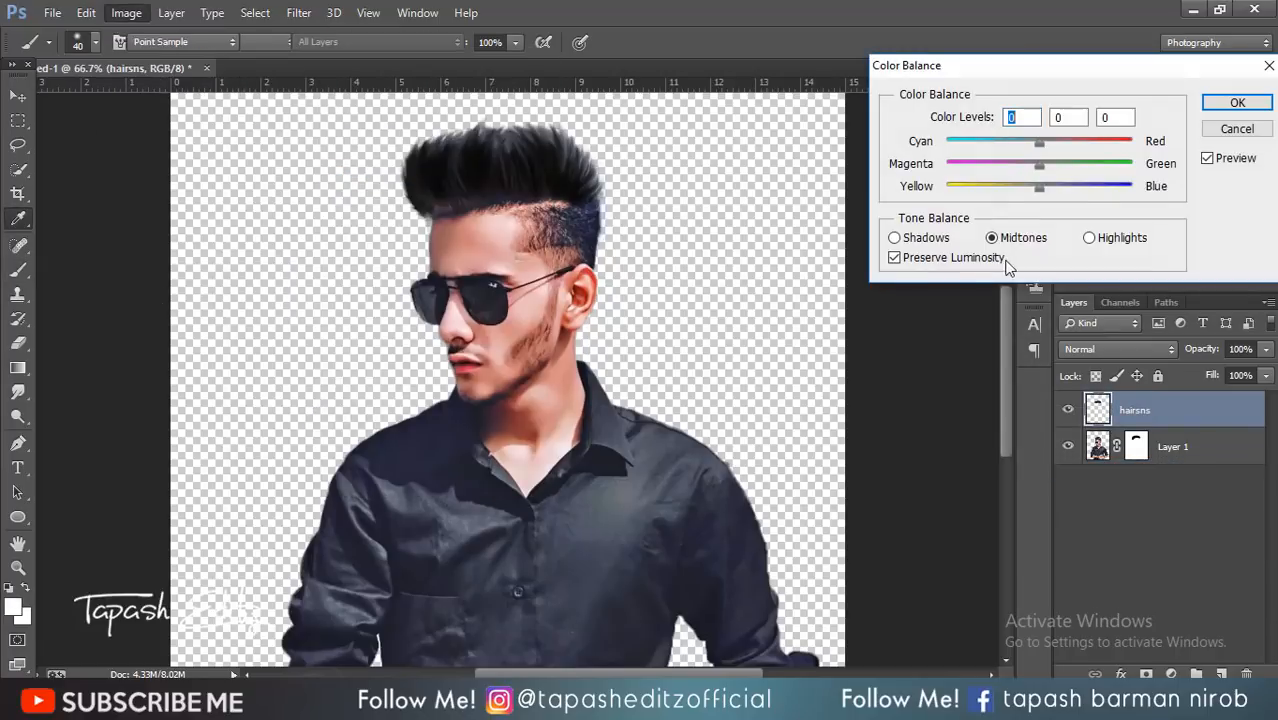
mouse_move(1040, 187)
left_mouse_down()
mouse_move(1074, 187)
mouse_move(1028, 165)
mouse_move(1052, 164)
mouse_move(1040, 164)
left_mouse_up()
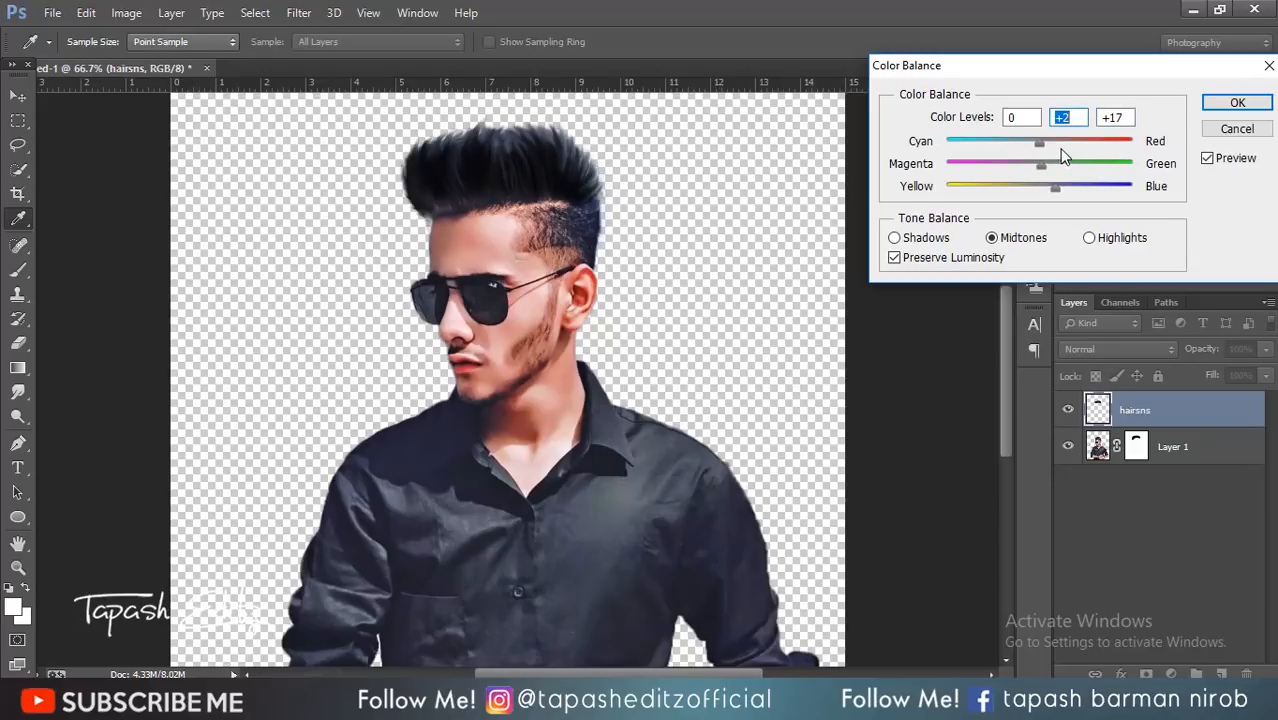
type("0")
key("Tab")
key("Tab")
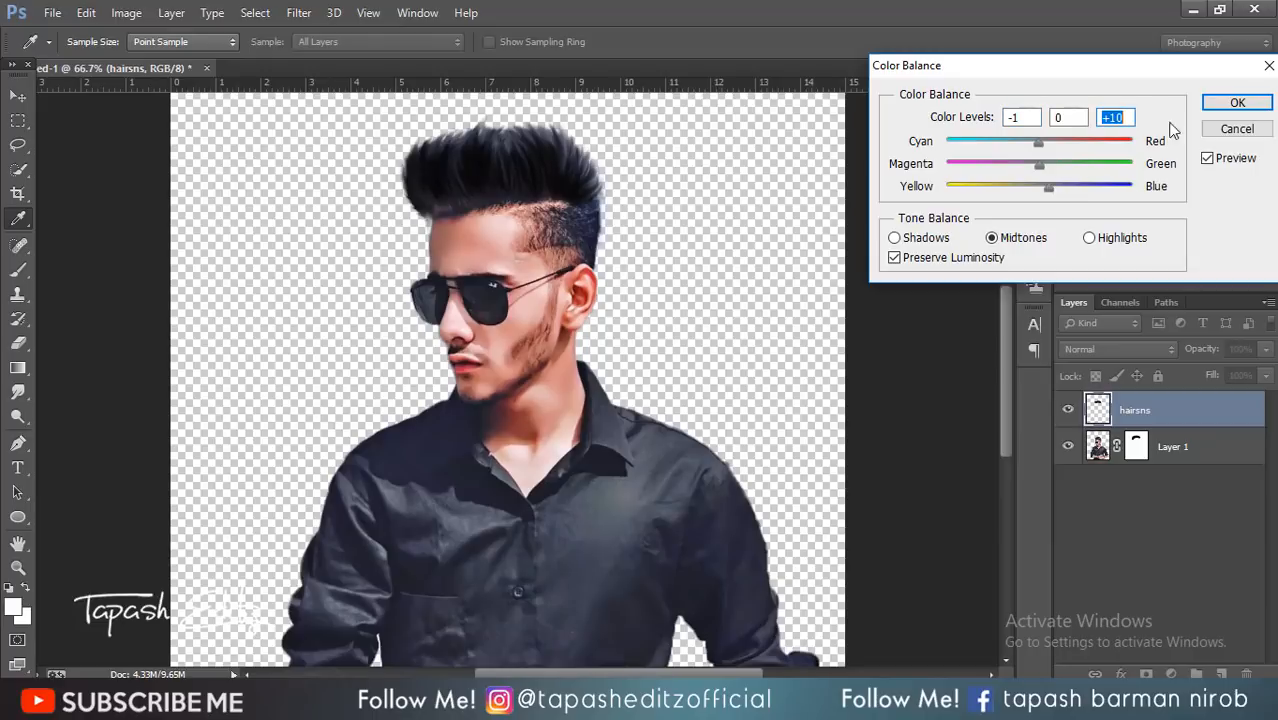
left_click(1236, 103)
key("b")
key("ctrl+minus")
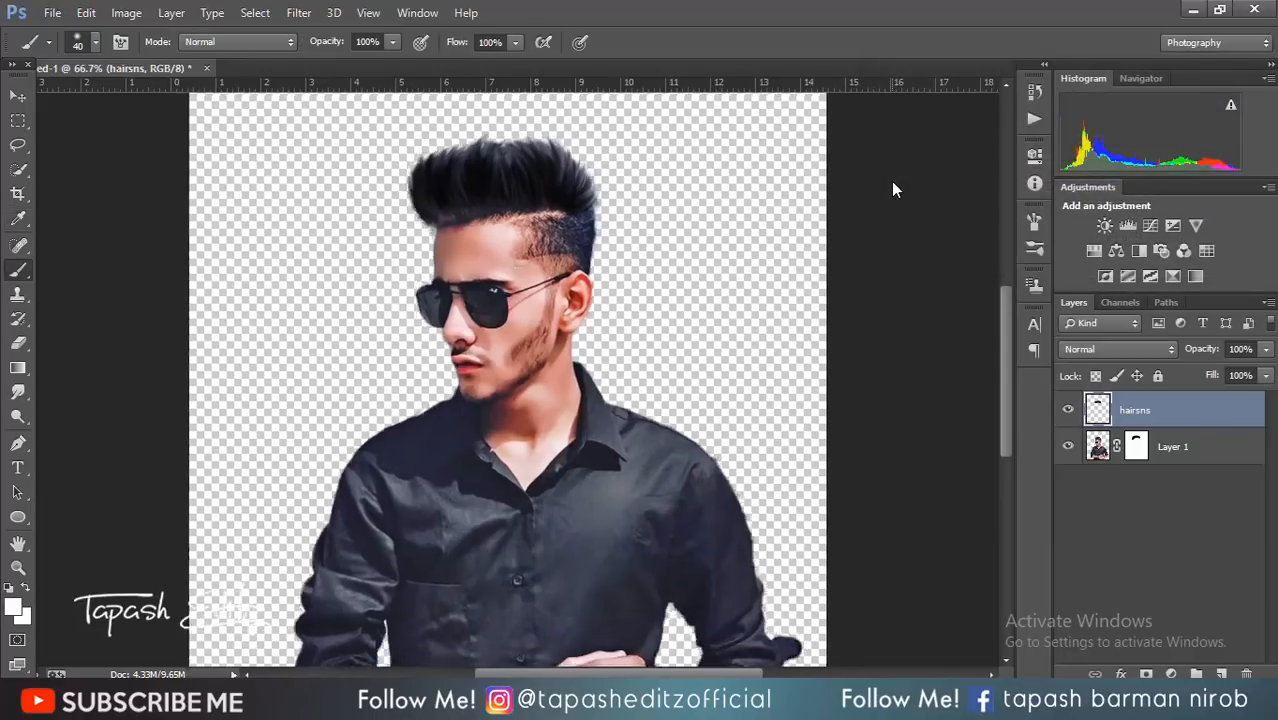
key("ctrl+minus")
key("ctrl+plus")
key("ctrl+plus")
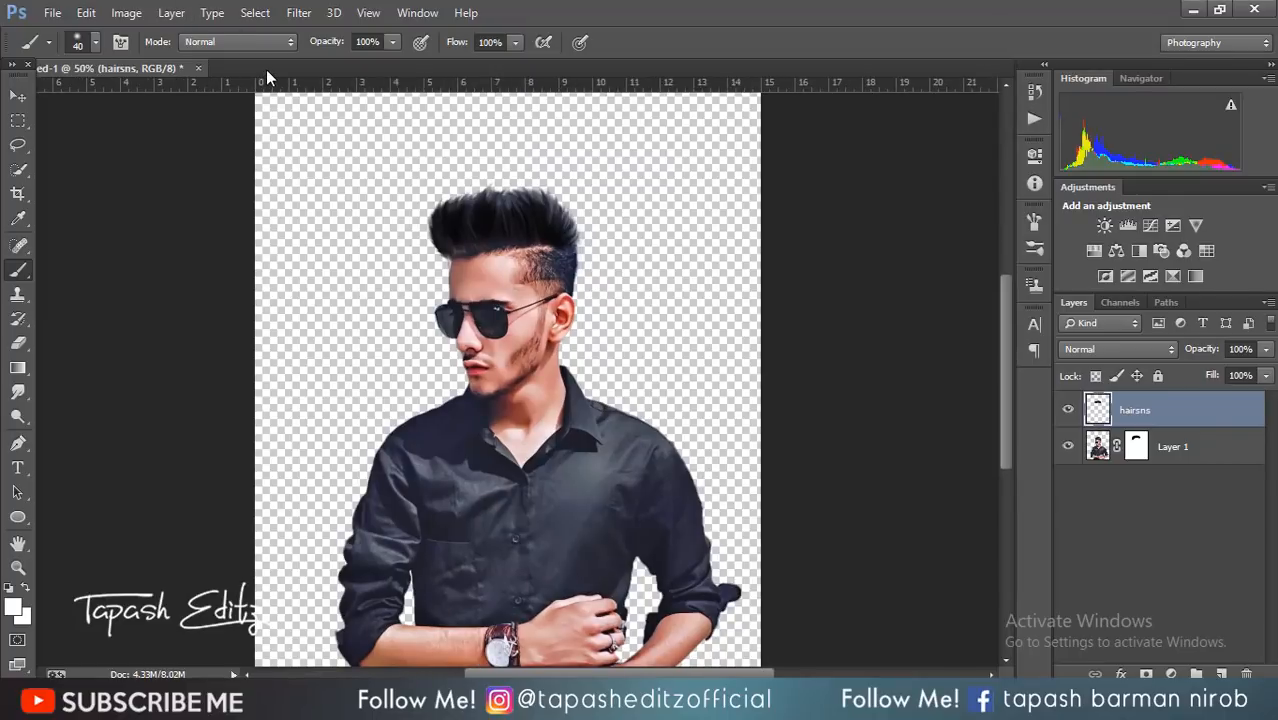
key("ctrl+0")
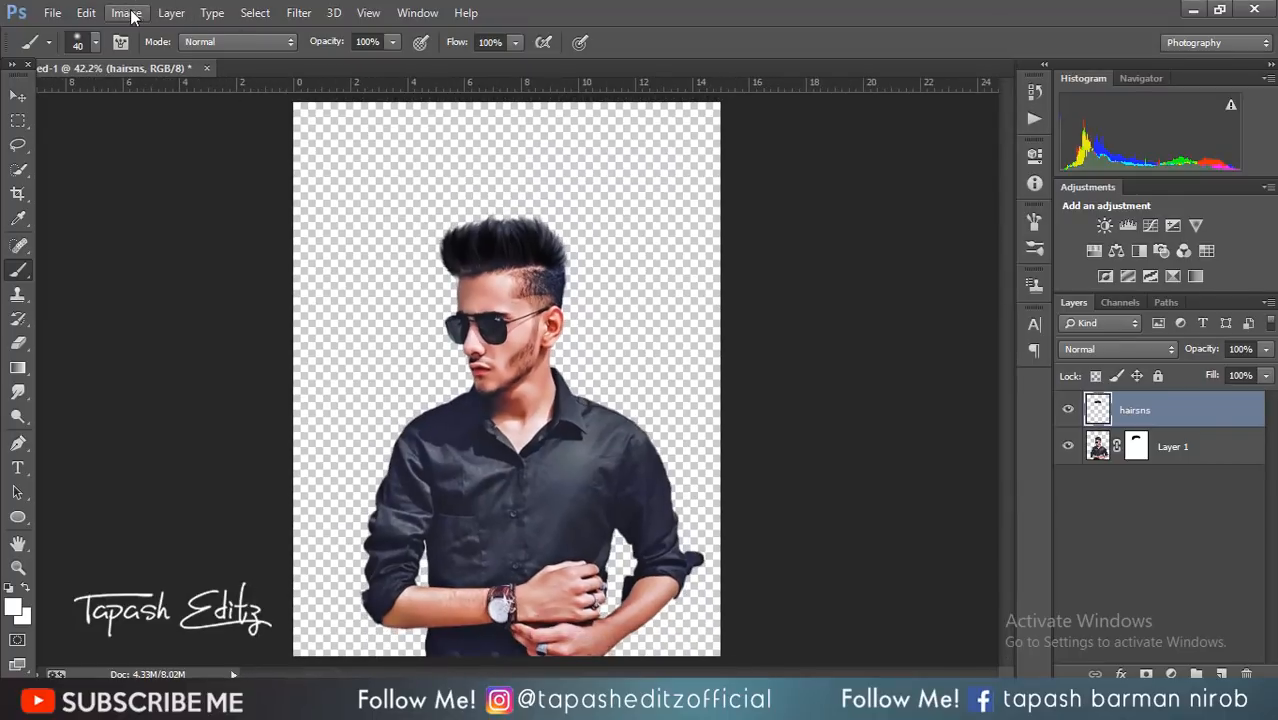
Place the ligh-leaks-bg-1 image as an embedded object and enlarge it to about 140% so it covers the canvas
left_click(52, 13)
left_click(50, 13)
left_click(50, 13)
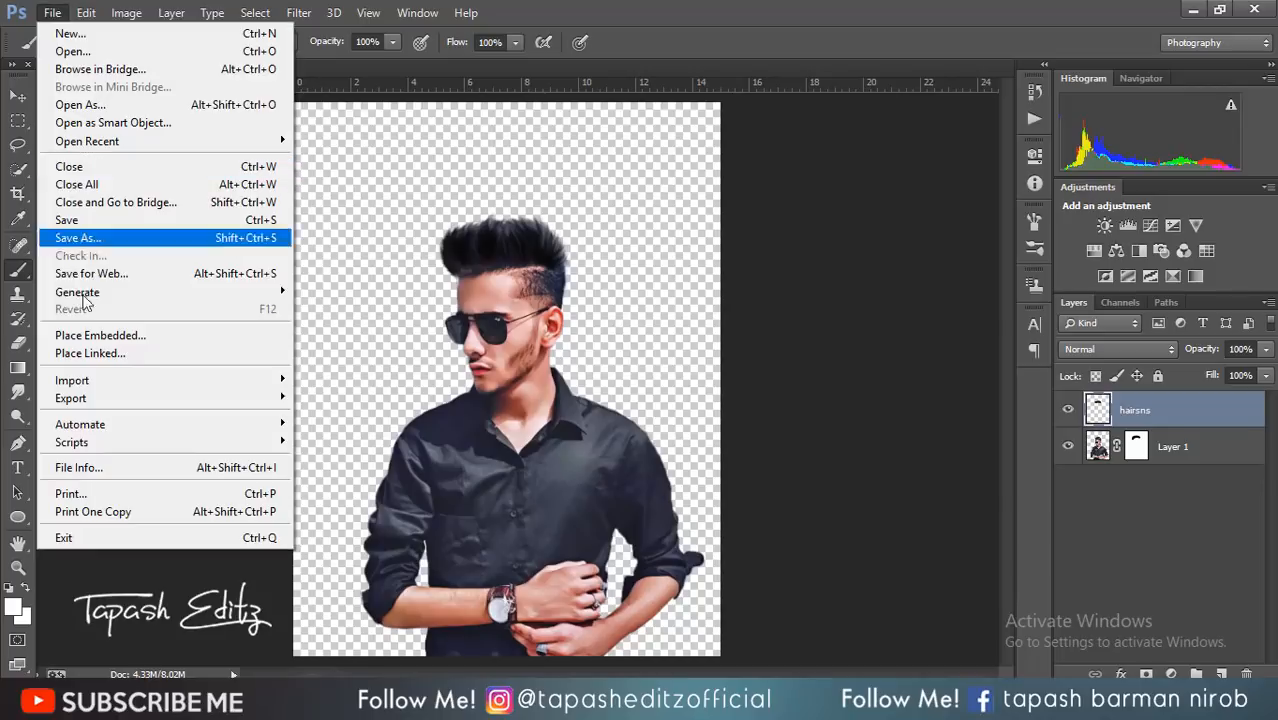
left_click(91, 335)
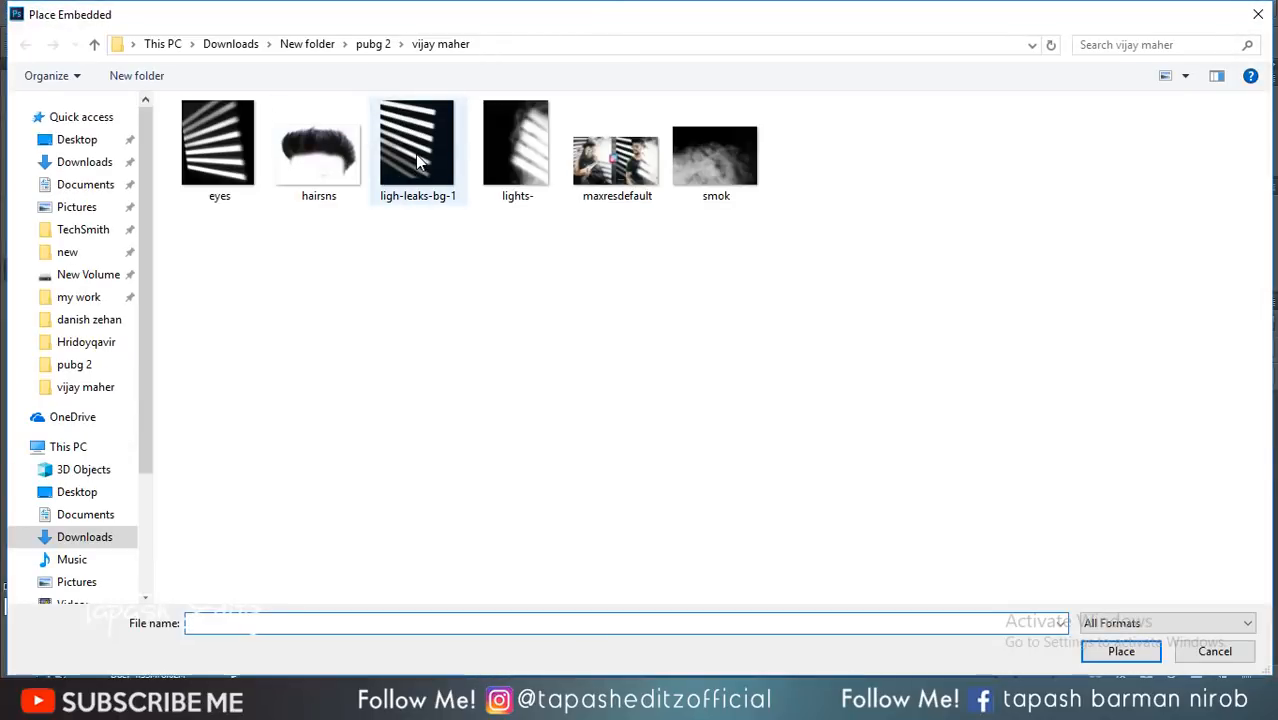
left_click(415, 154)
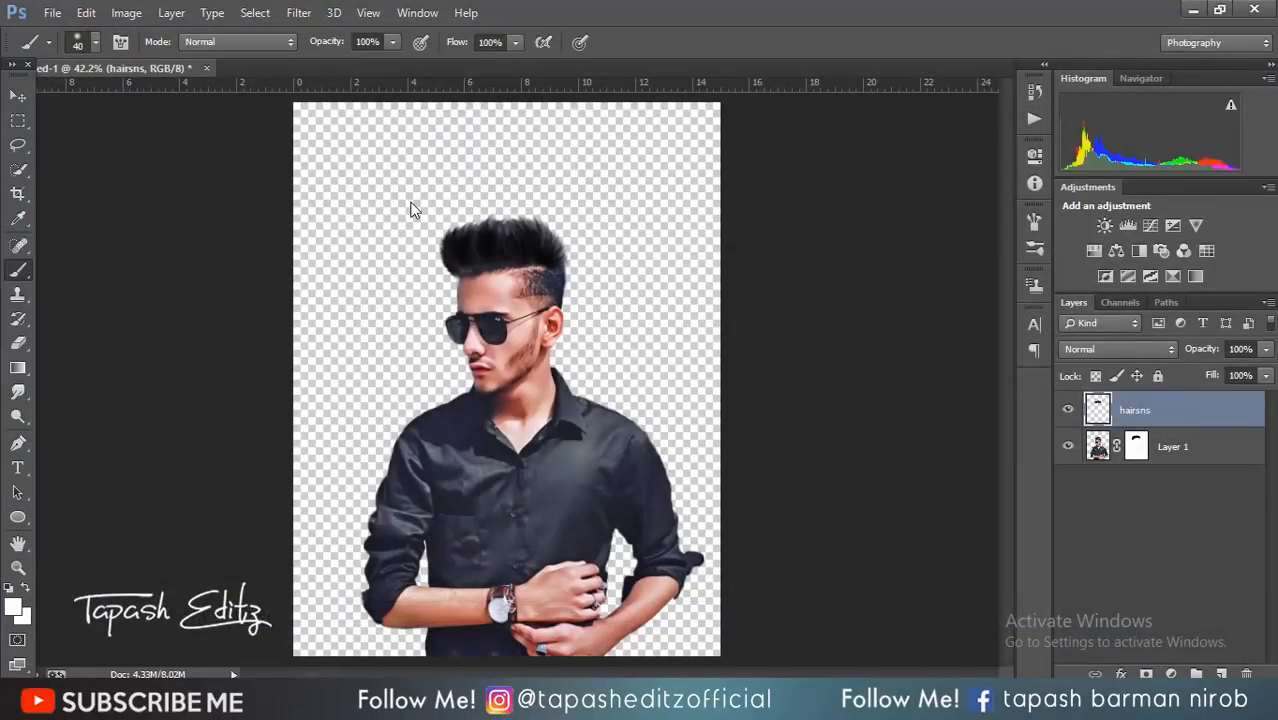
left_click_drag(675, 182, 750, 97)
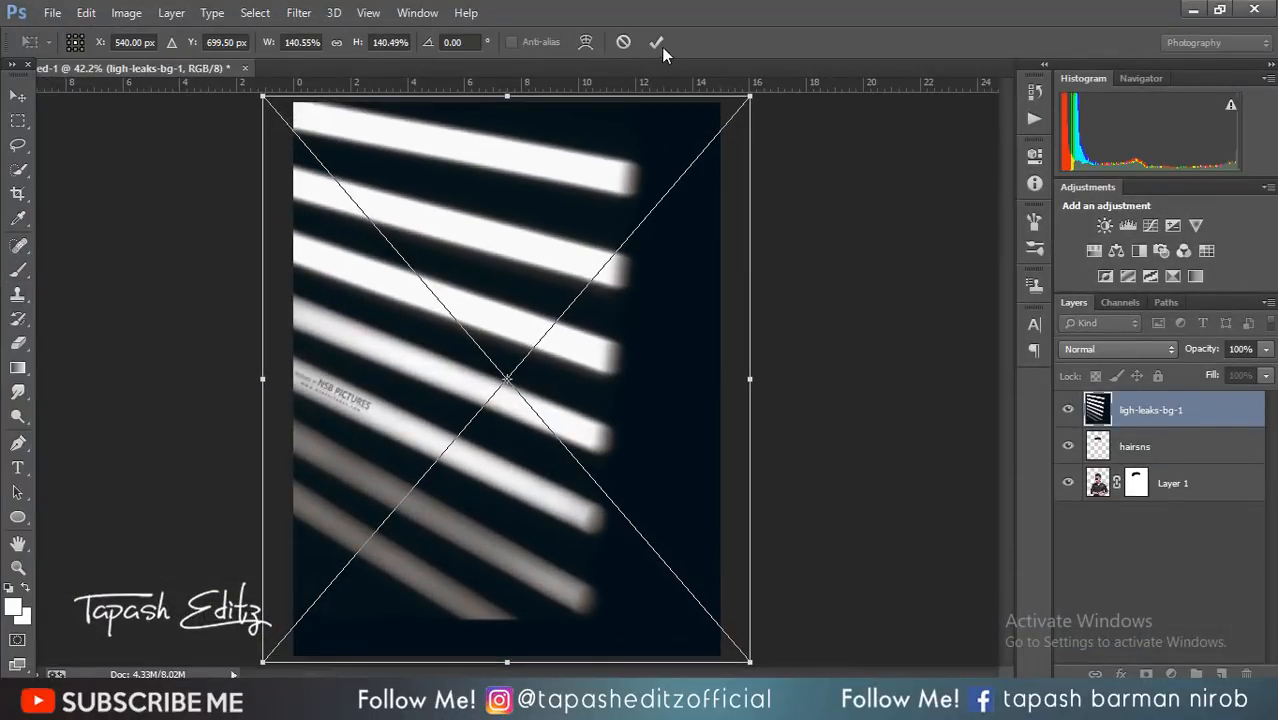
left_click(656, 42)
Move the ligh-leaks-bg-1 layer beneath Layer 1 and shift the image left until its right edge meets the canvas edge
left_click_drag(1165, 415, 1183, 503)
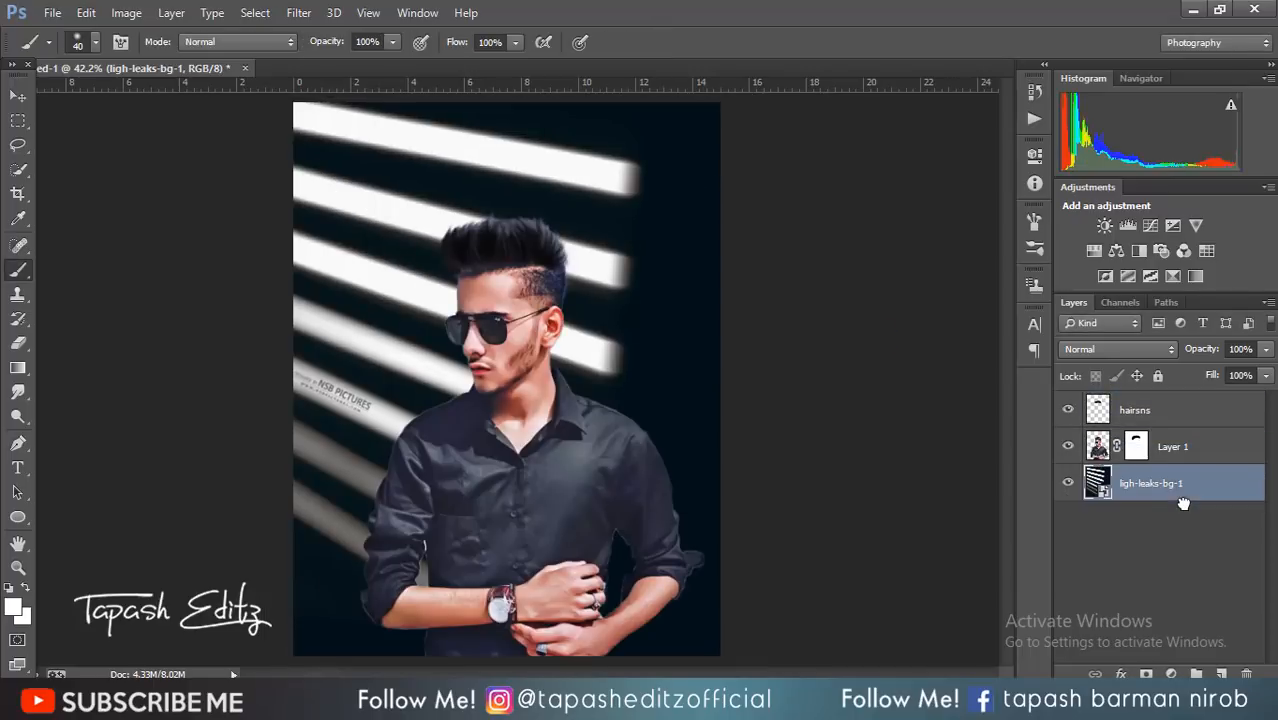
key("ctrl+minus")
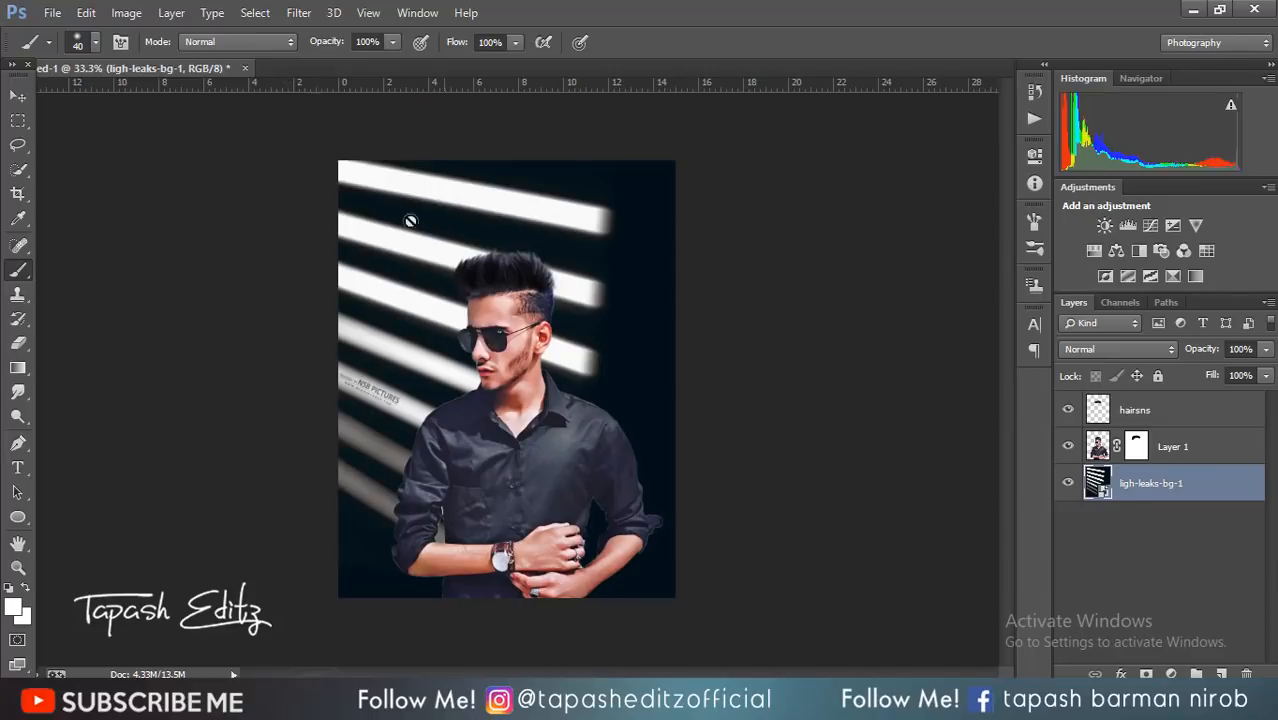
key("v")
mouse_move(408, 217)
left_mouse_down()
mouse_move(376, 207)
mouse_move(440, 213)
mouse_move(403, 211)
left_mouse_up()
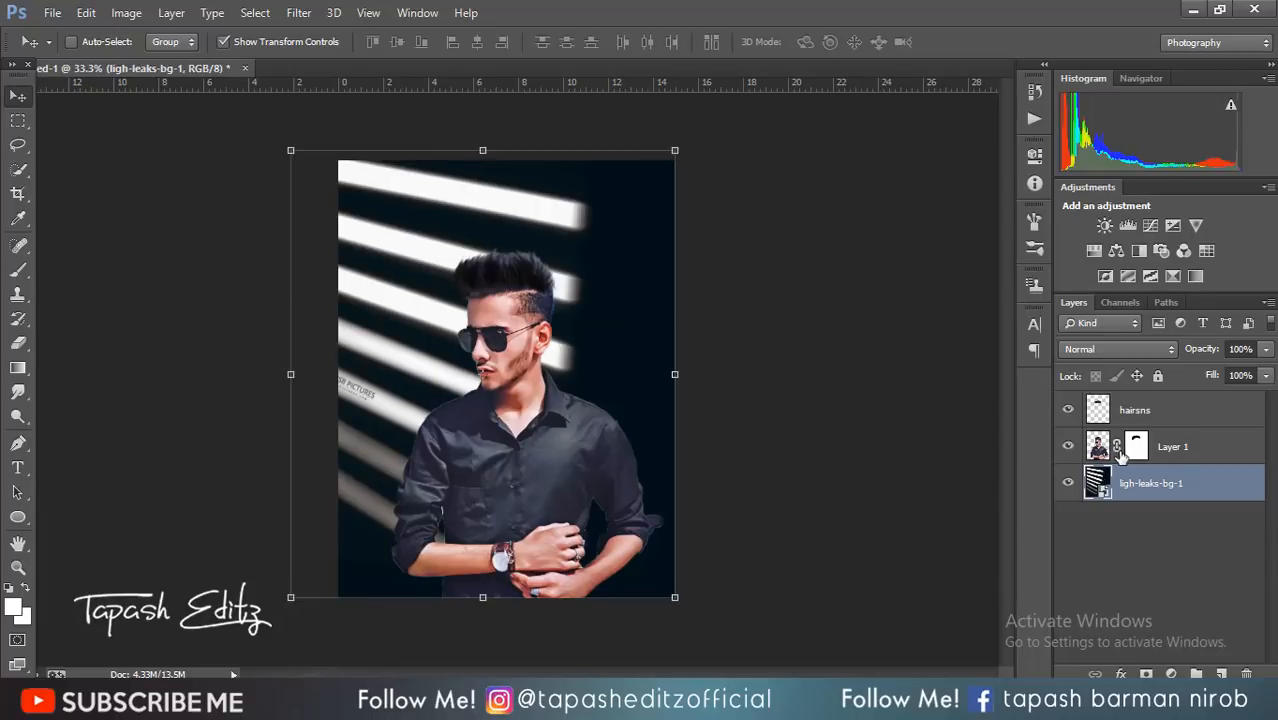
Apply Layer 1's mask permanently and merge the hairsns layer down into Layer 1
right_click(1140, 452)
left_click(1100, 509)
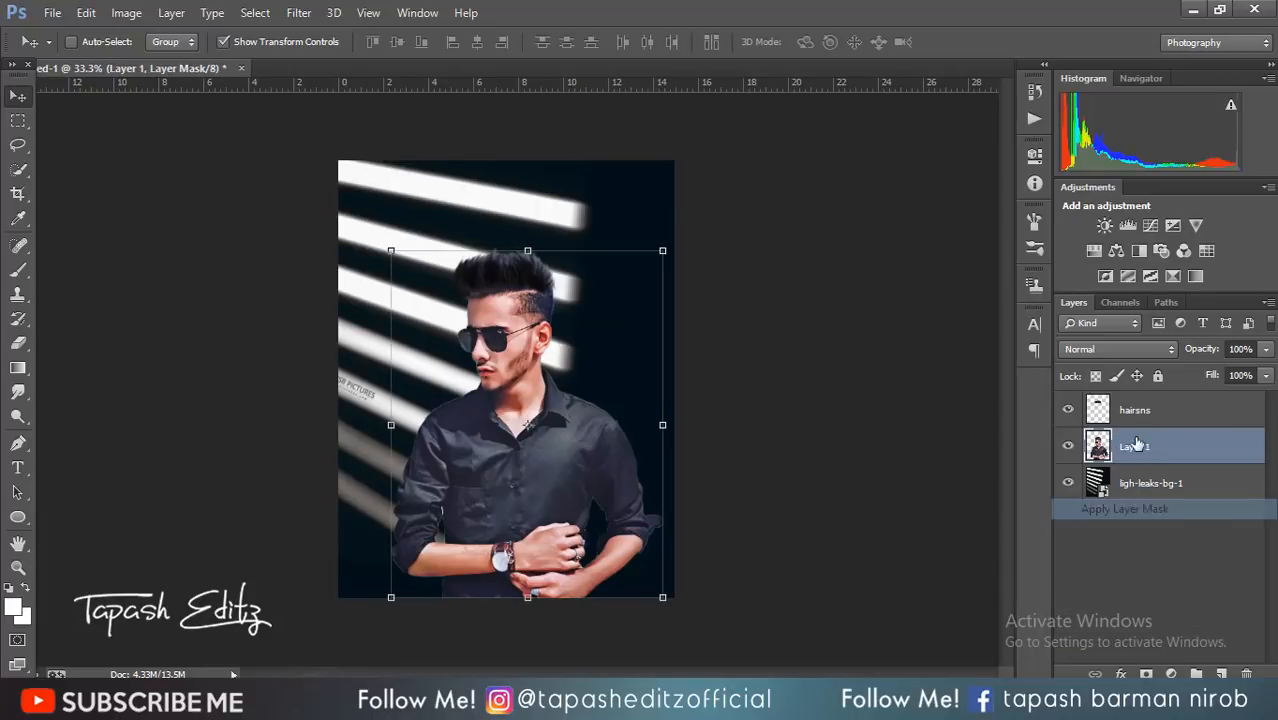
left_click(1134, 411)
right_click(1136, 411)
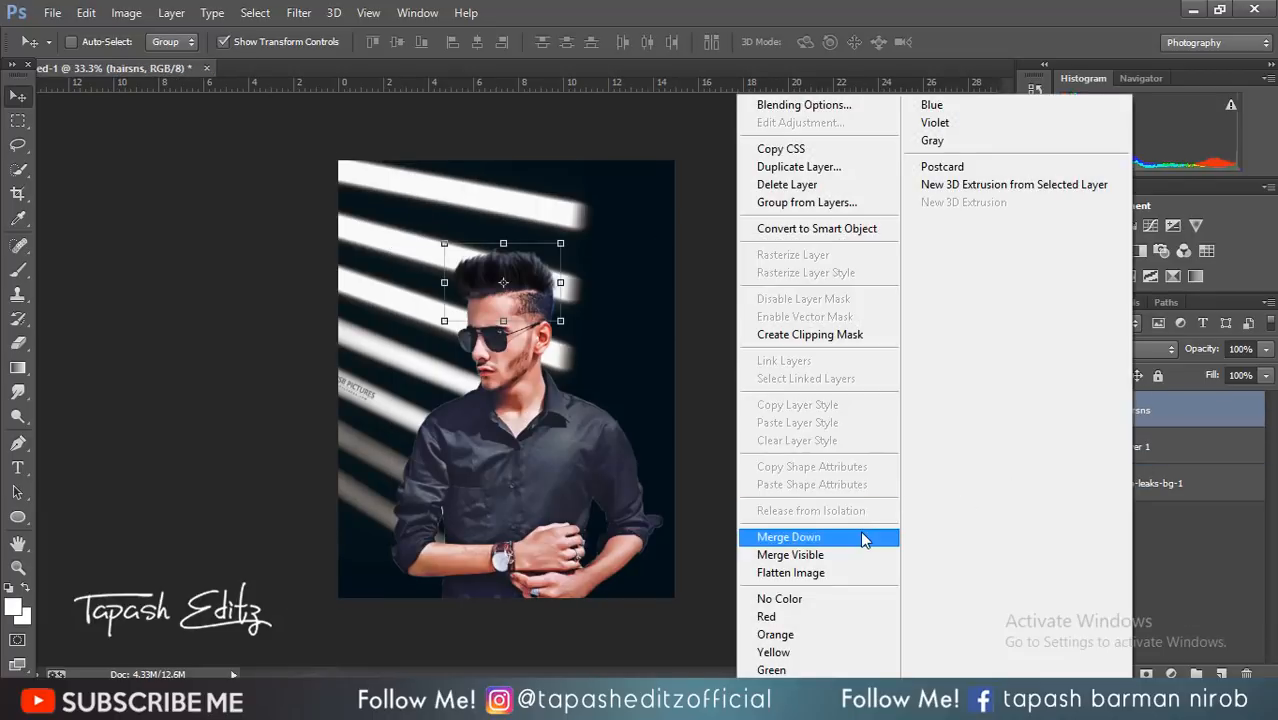
left_click(800, 537)
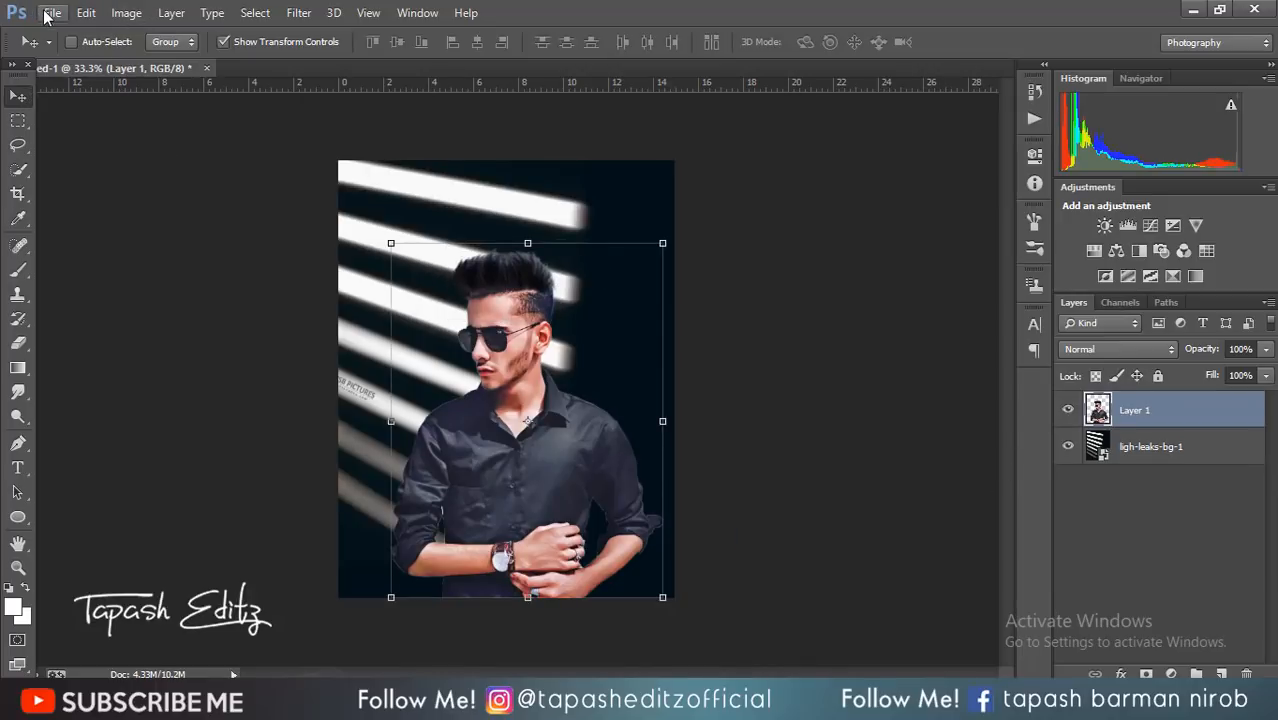
Place the lights- image as an embedded object above Layer 1 and set its blend mode to Screen
left_click(53, 12)
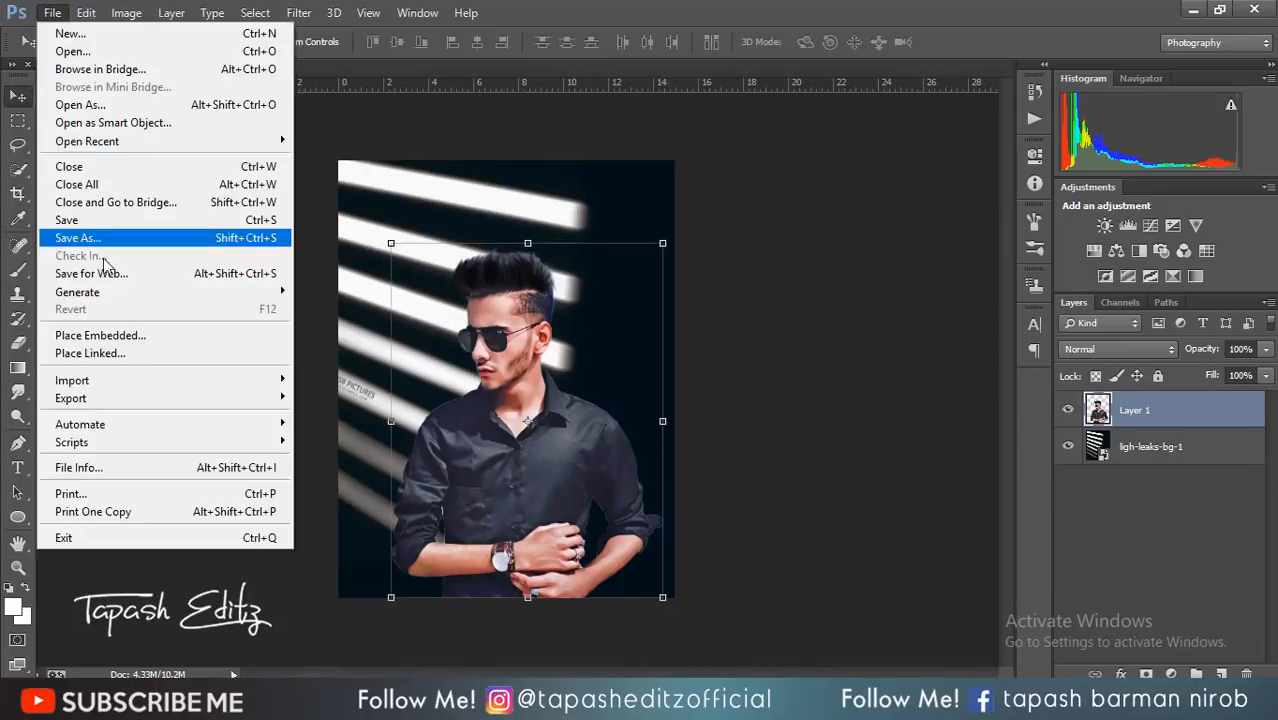
left_click(110, 331)
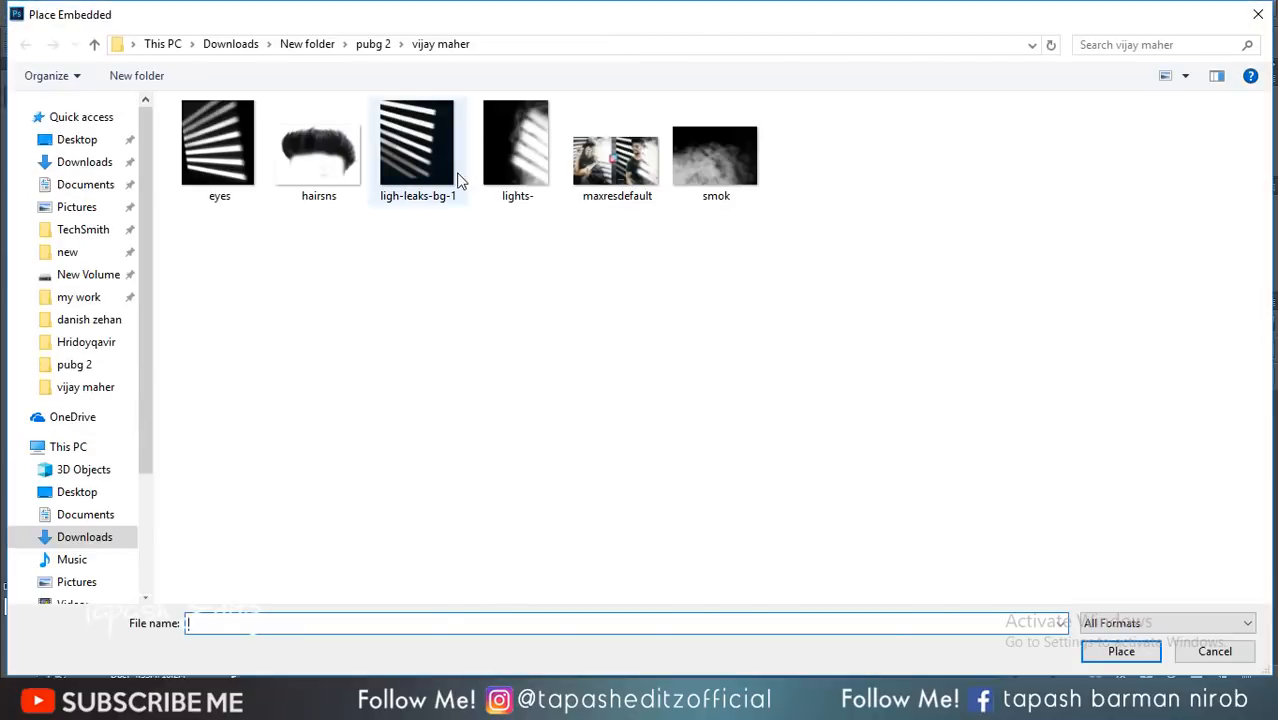
left_click(506, 186)
double_click(506, 186)
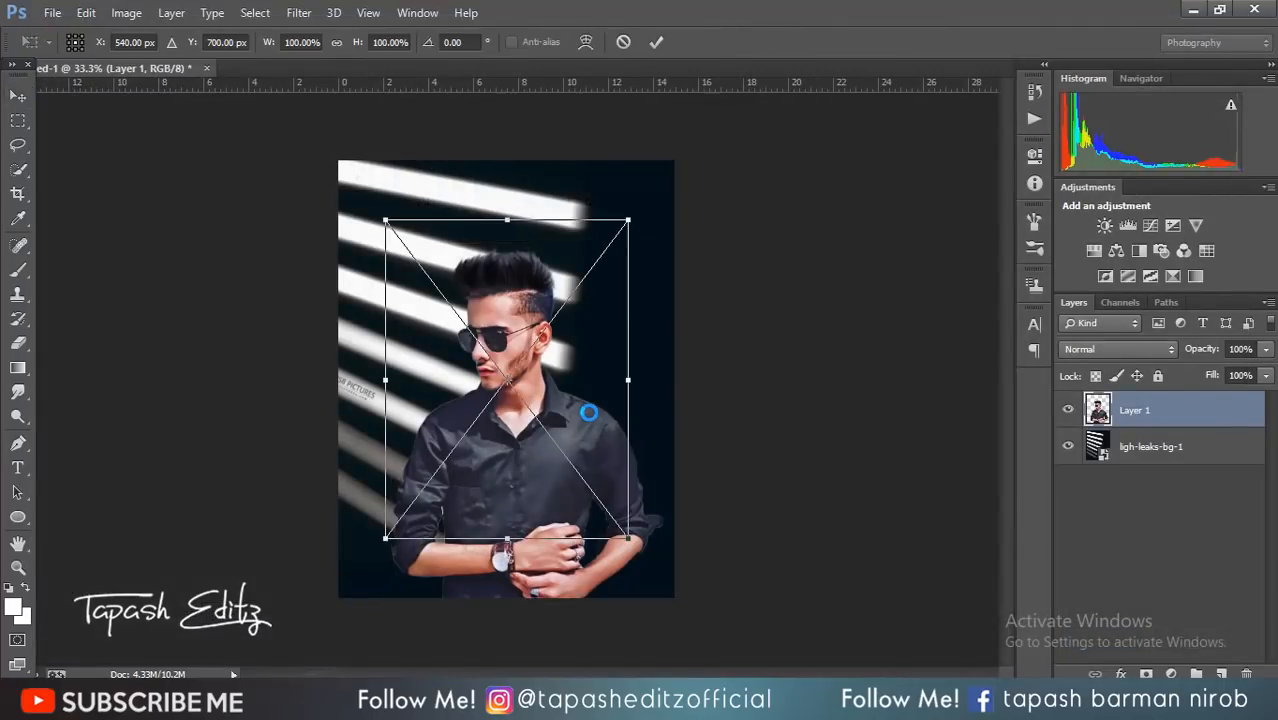
left_click_drag(586, 393, 572, 393)
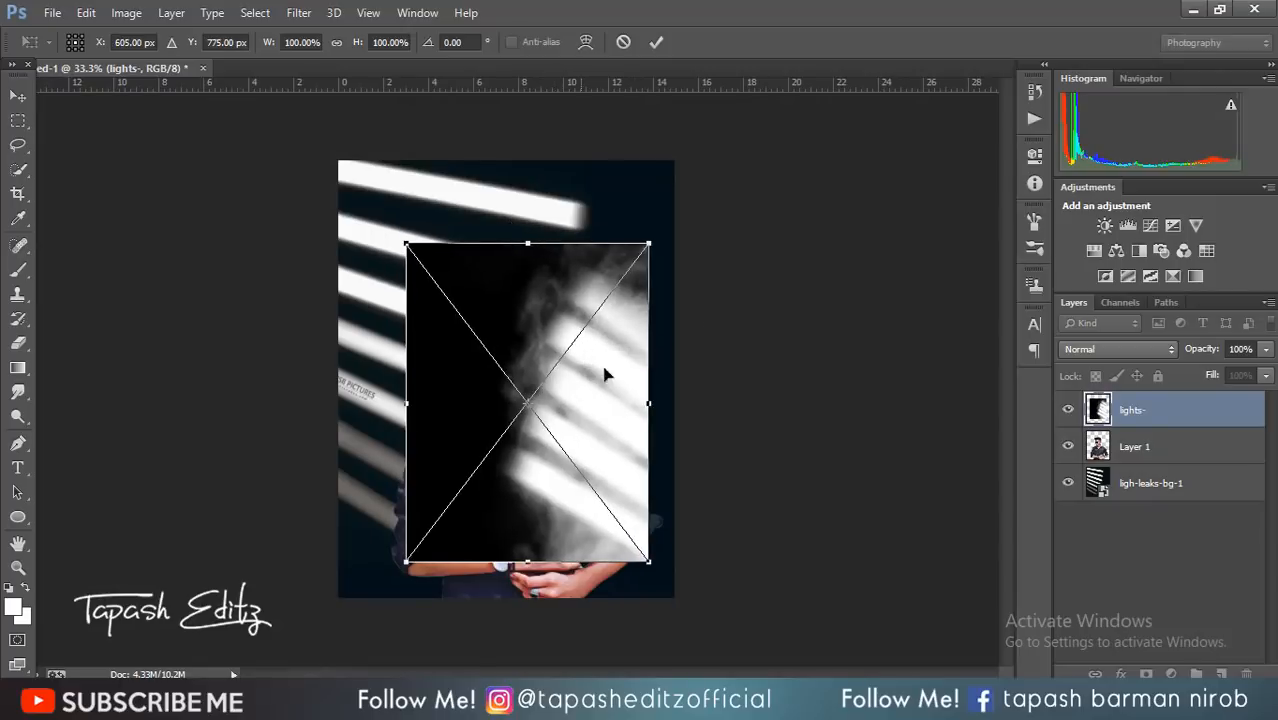
left_click(1118, 349)
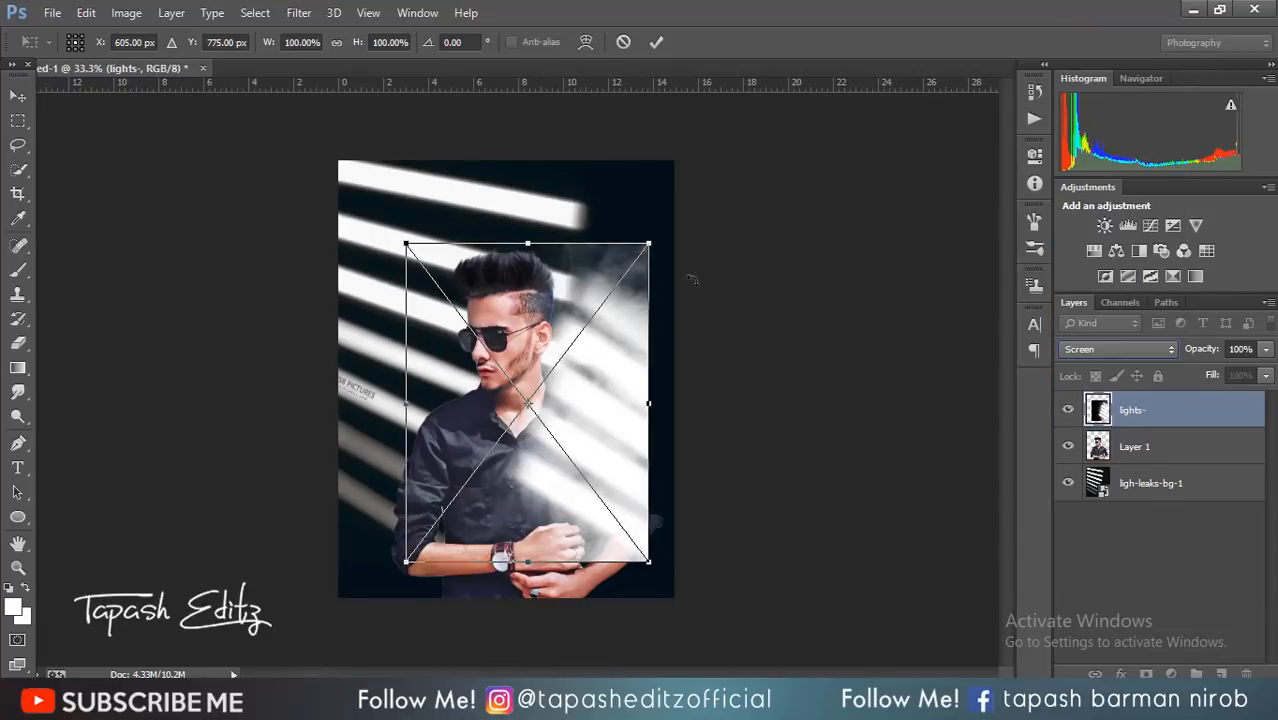
Enlarge the lights- image to about 140% and position it over the right side of the canvas
left_click_drag(647, 243, 706, 165)
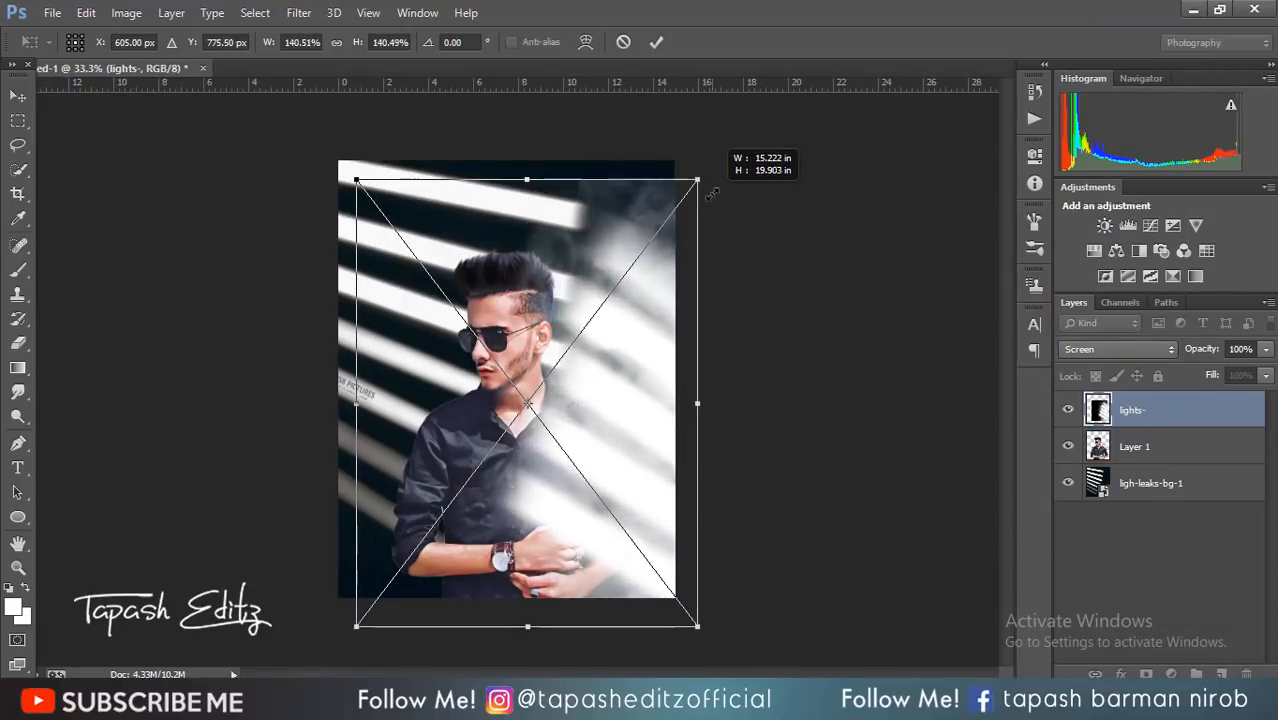
mouse_move(622, 305)
left_mouse_down()
mouse_move(658, 300)
mouse_move(631, 290)
left_mouse_up()
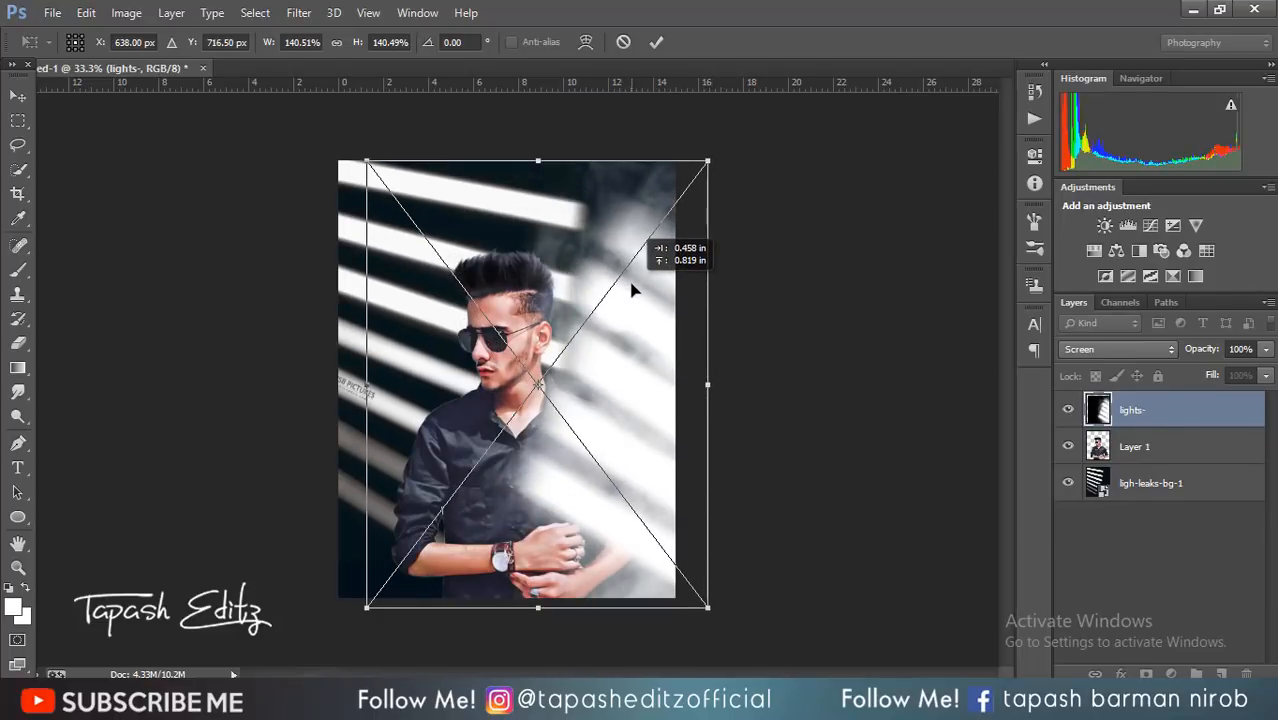
left_click(653, 43)
mouse_move(616, 391)
left_mouse_down()
mouse_move(633, 388)
mouse_move(614, 400)
left_mouse_up()
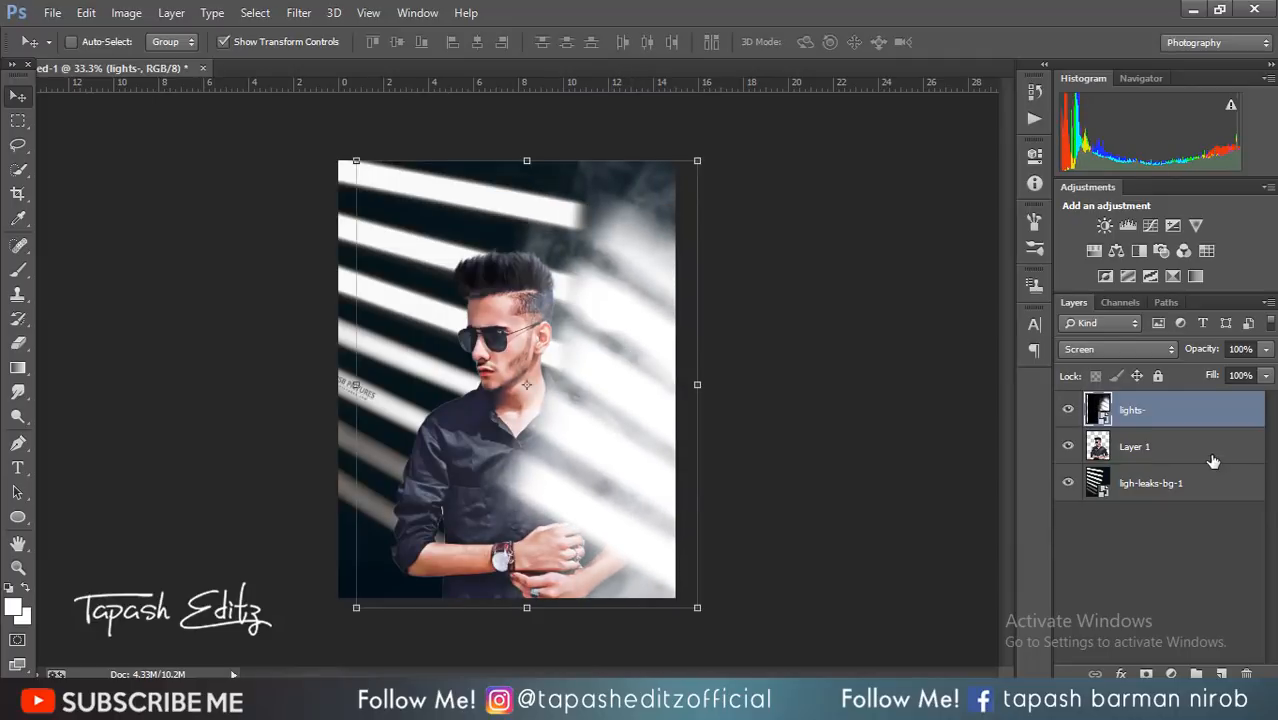
Select the ligh-leaks-bg-1 layer and rasterize its smart object
left_click(1200, 447)
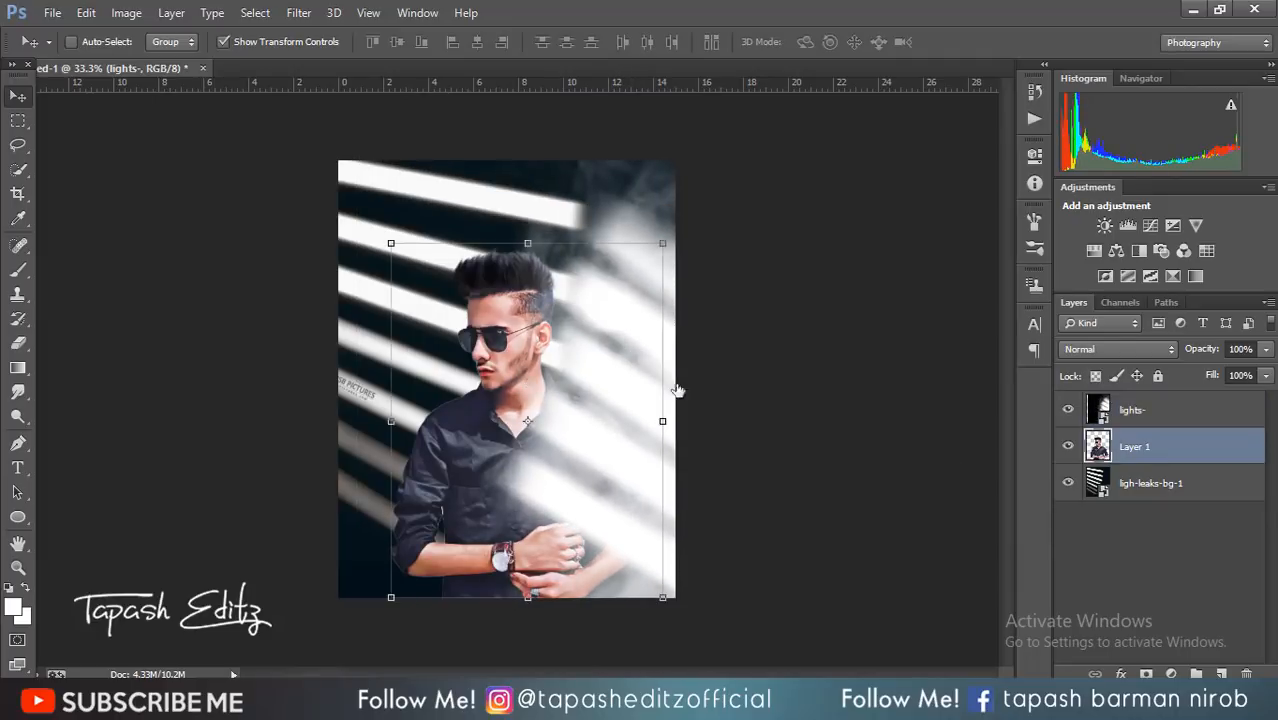
left_click(1166, 485)
right_click(1166, 485)
left_click(874, 283)
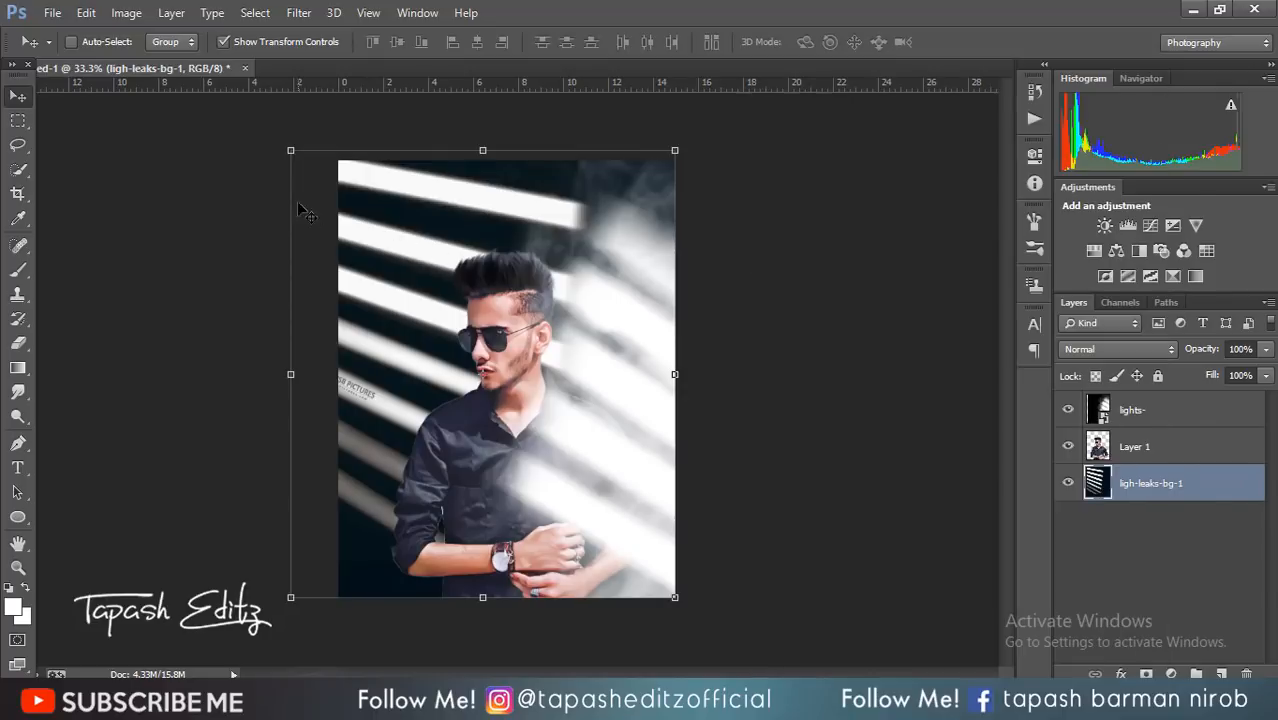
Widen the canvas slightly on both sides with the Crop tool
left_click(18, 194)
mouse_move(329, 162)
left_mouse_down()
mouse_move(309, 162)
mouse_move(324, 160)
left_mouse_up()
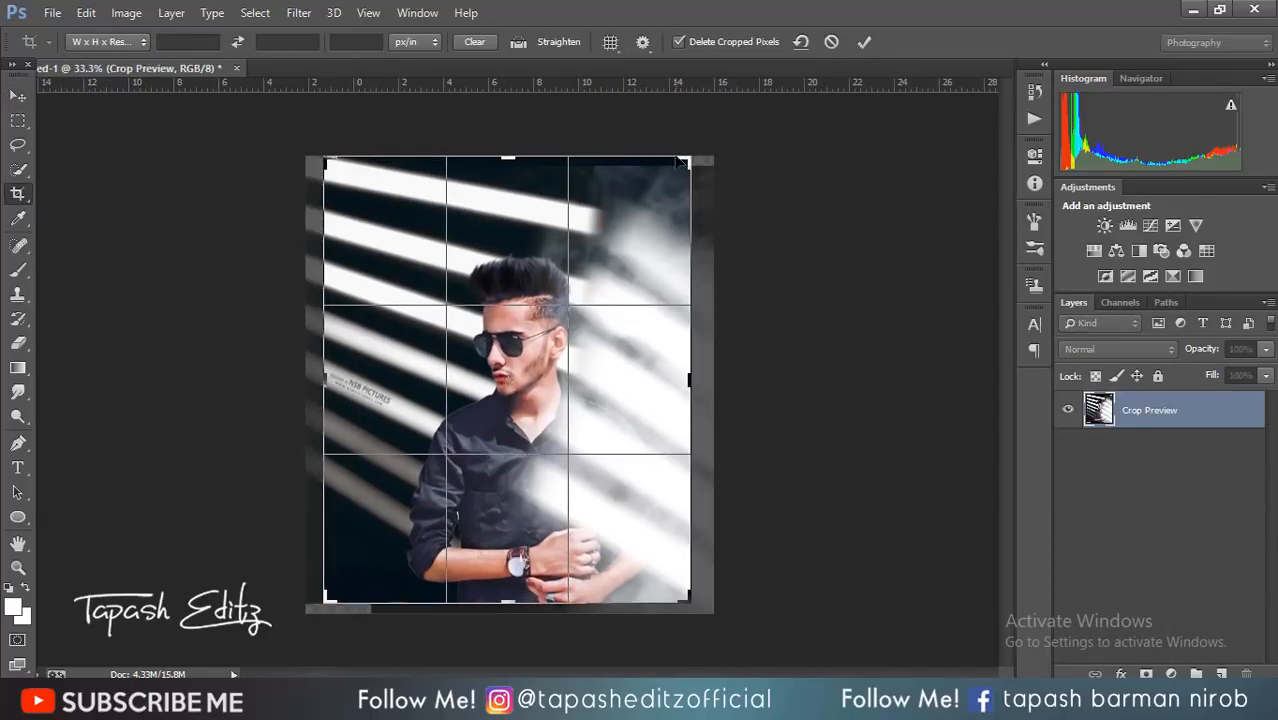
mouse_move(687, 157)
left_mouse_down()
mouse_move(615, 158)
mouse_move(692, 160)
left_mouse_up()
left_click(864, 41)
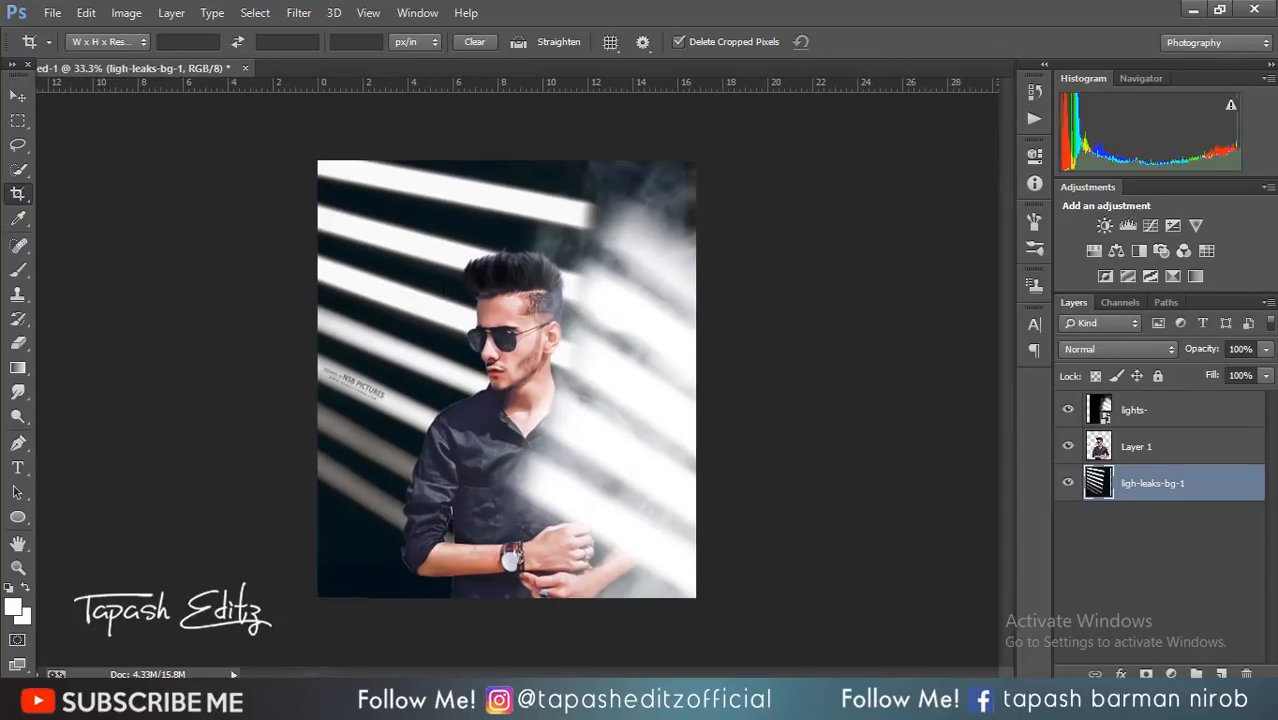
Check Layer 1 and lights- by toggling their visibility, and shift the lights- image right past the canvas's right edge
left_click(1068, 441)
left_click(1068, 441)
left_click(1069, 410)
left_click(1069, 410)
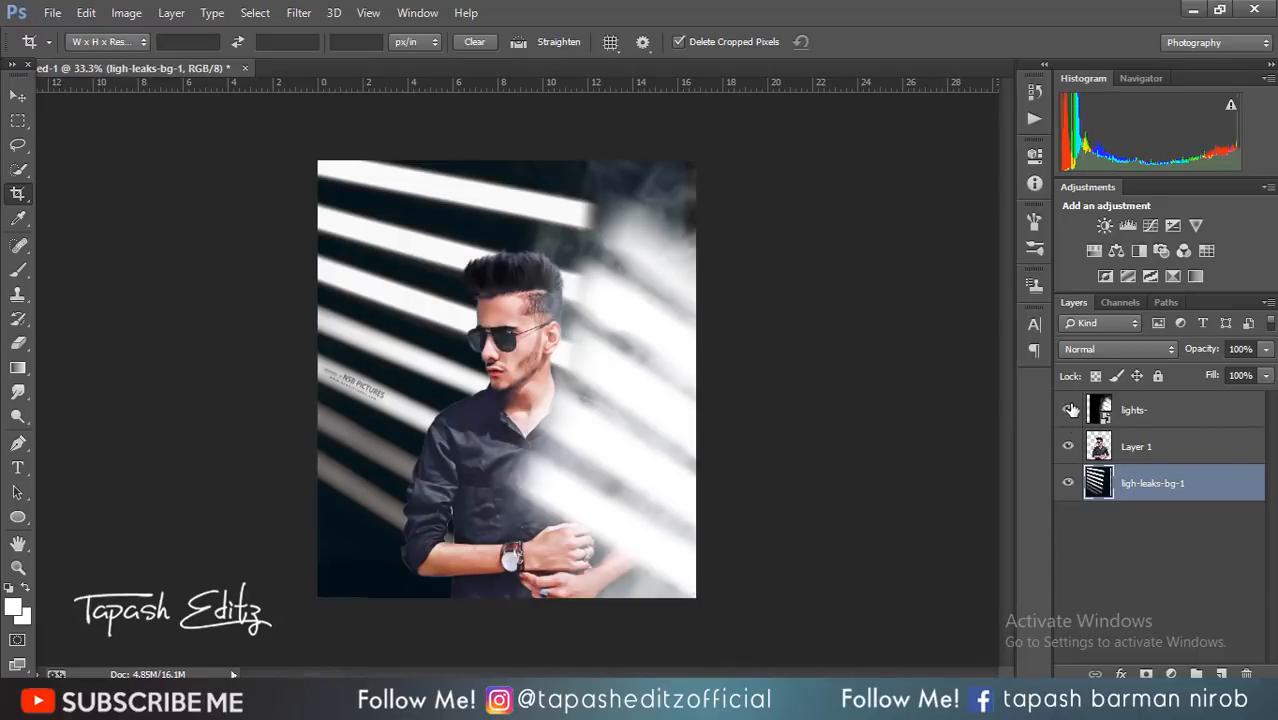
left_click(18, 95)
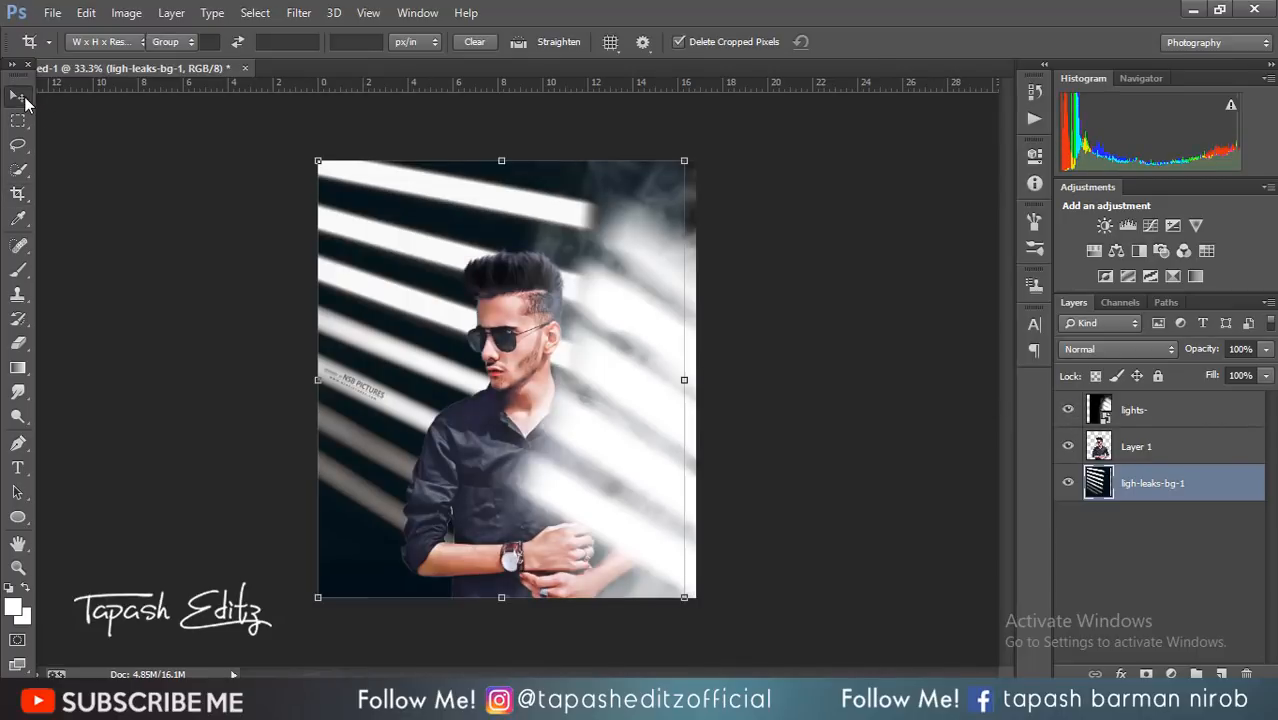
left_click(1130, 410)
left_click_drag(644, 324, 690, 340)
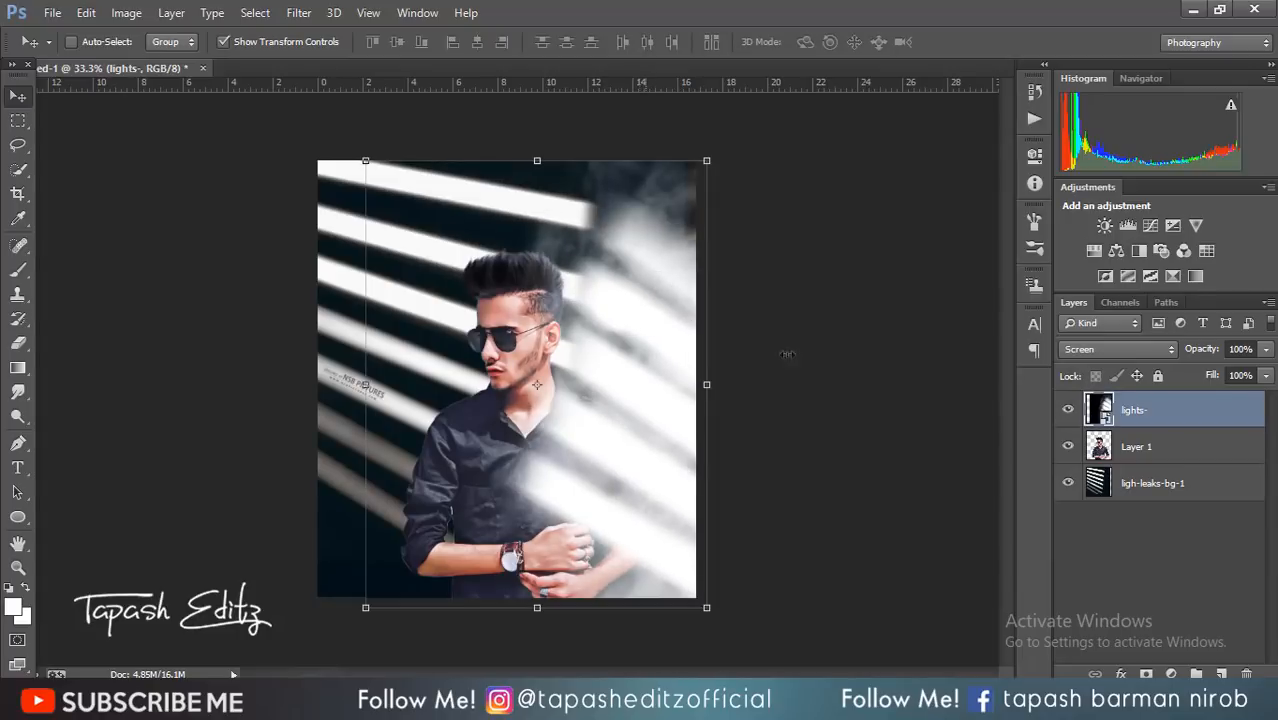
Toggle the ligh-leaks-bg-1 layer's visibility to check it, and stretch that layer's width to 101.02%
left_click(1076, 487)
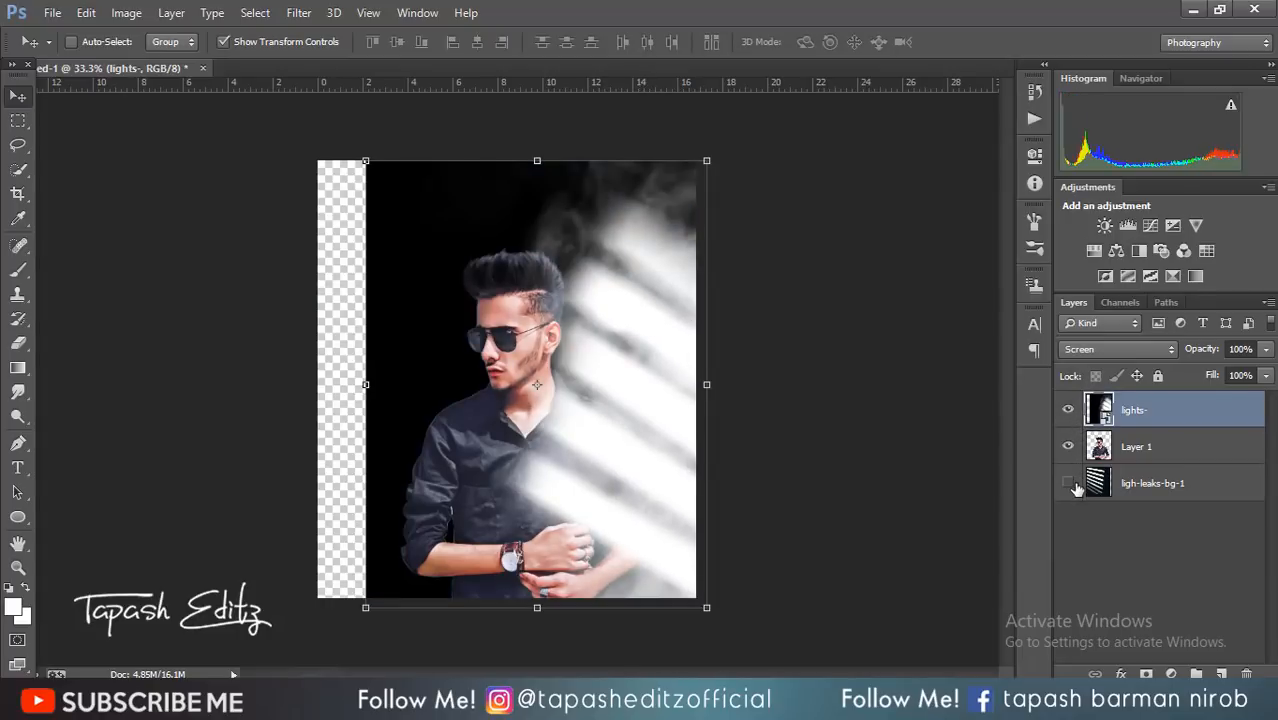
left_click(1069, 484)
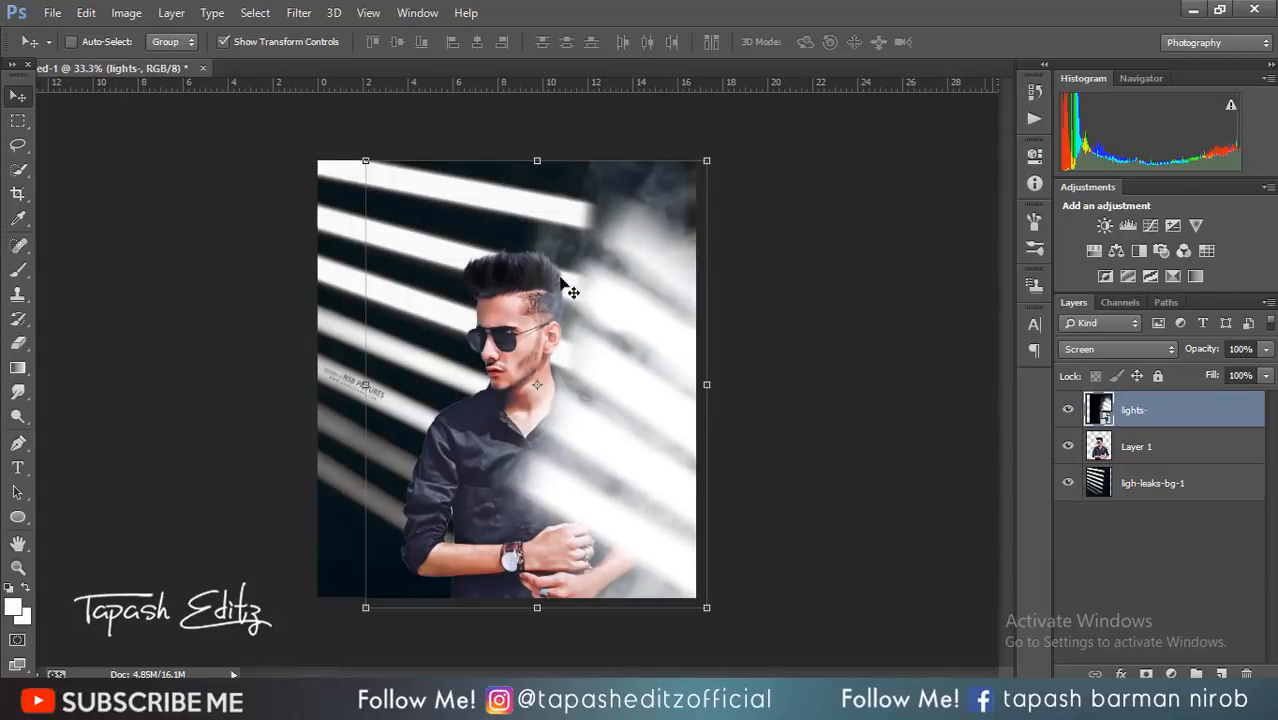
left_click(1116, 494)
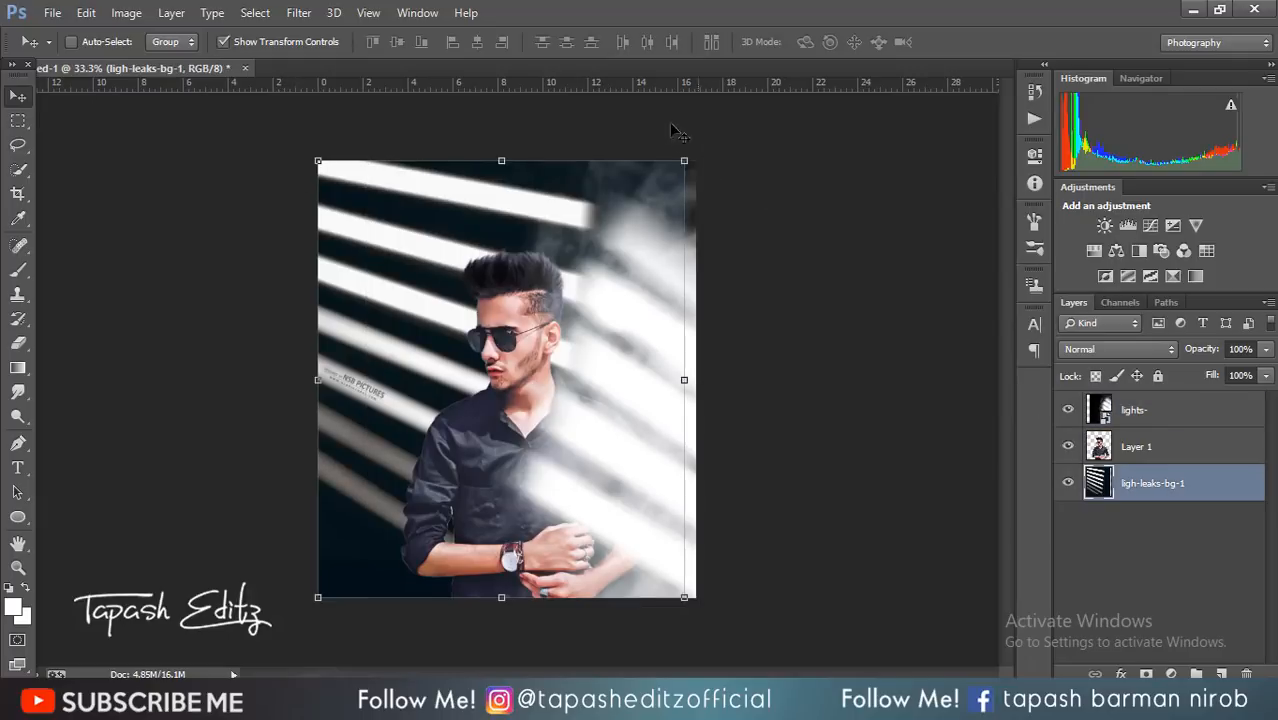
left_click_drag(684, 160, 688, 160)
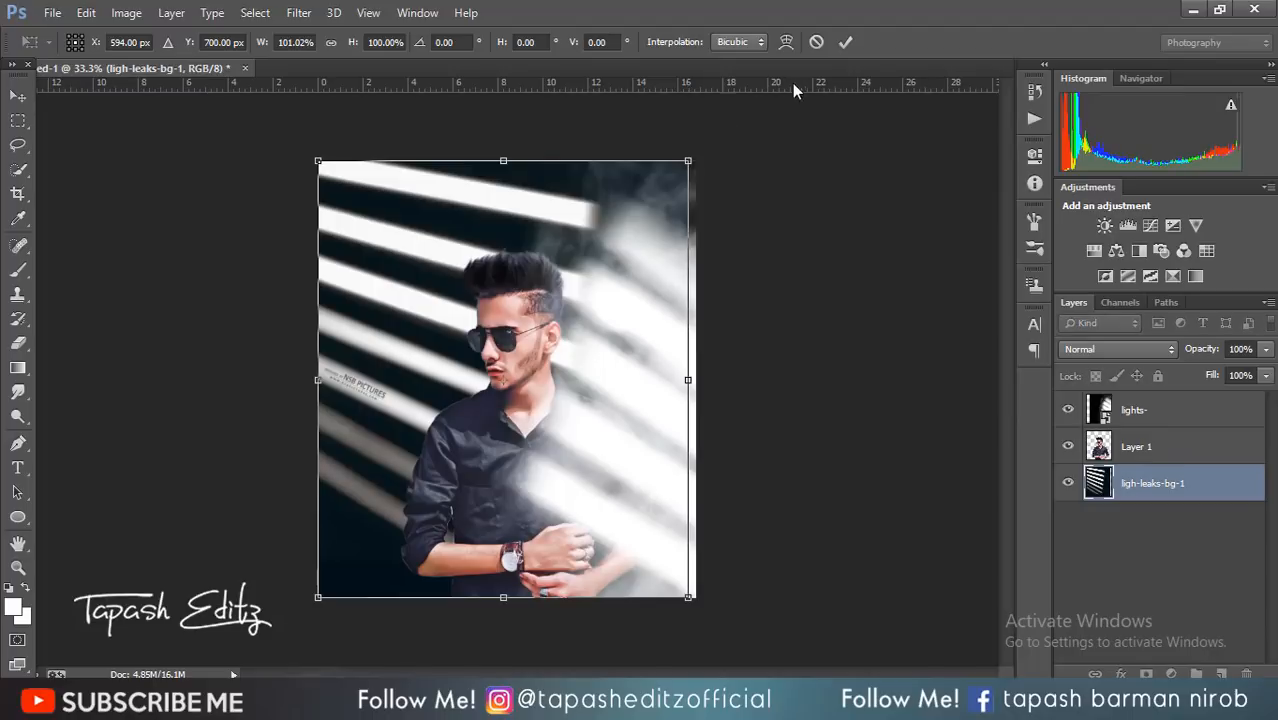
left_click(844, 42)
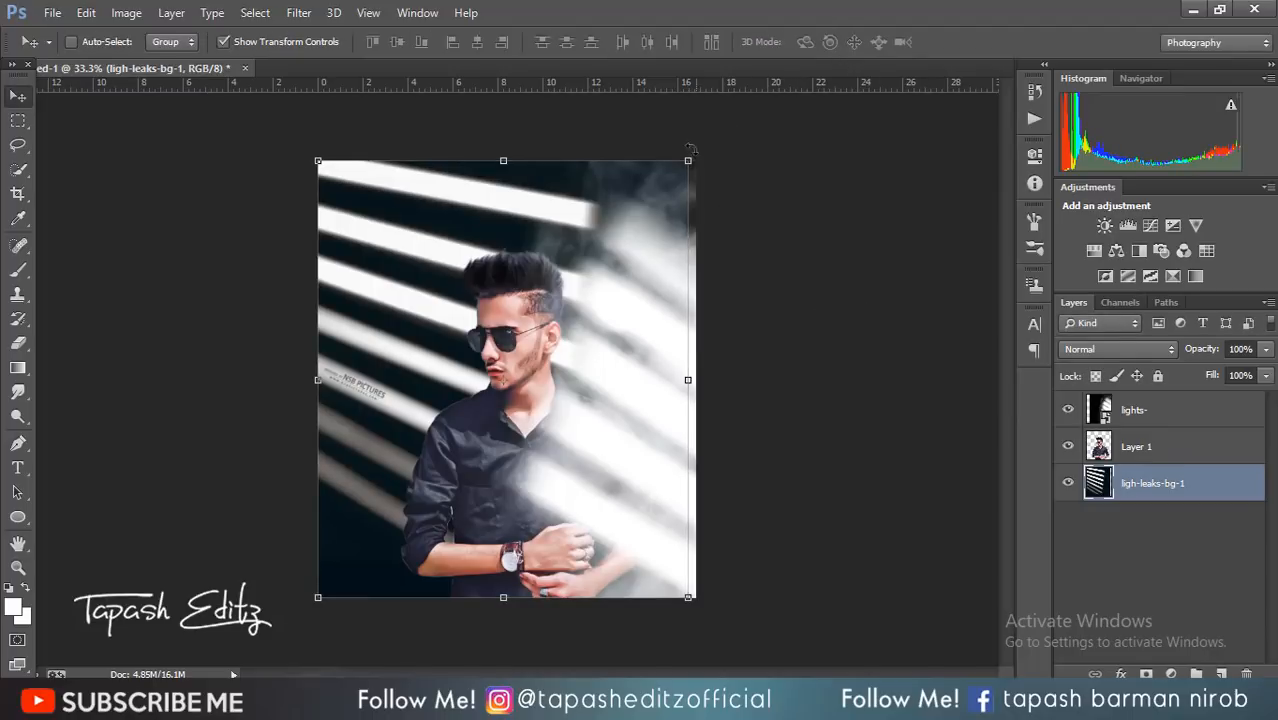
Crop the canvas's right edge to where the ligh-leaks-bg-1 background ends
key("c")
left_click_drag(692, 163, 712, 155)
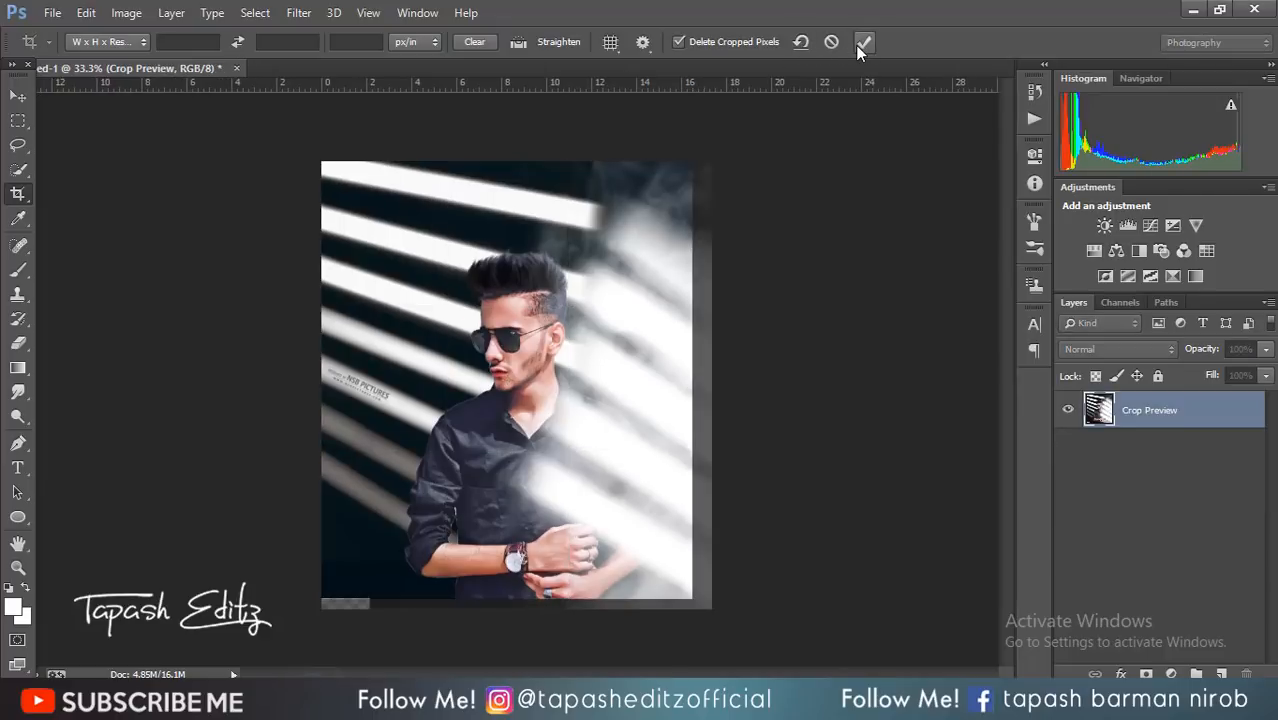
left_click(862, 43)
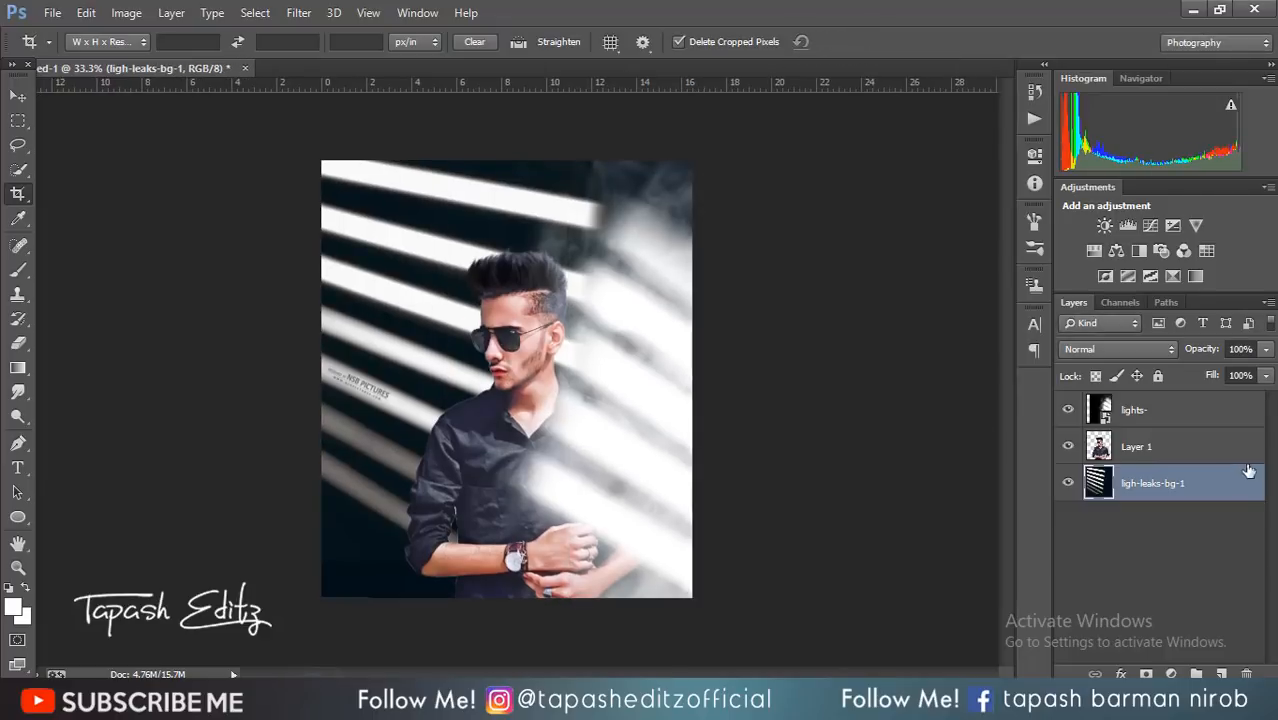
left_click(1208, 444)
key("v")
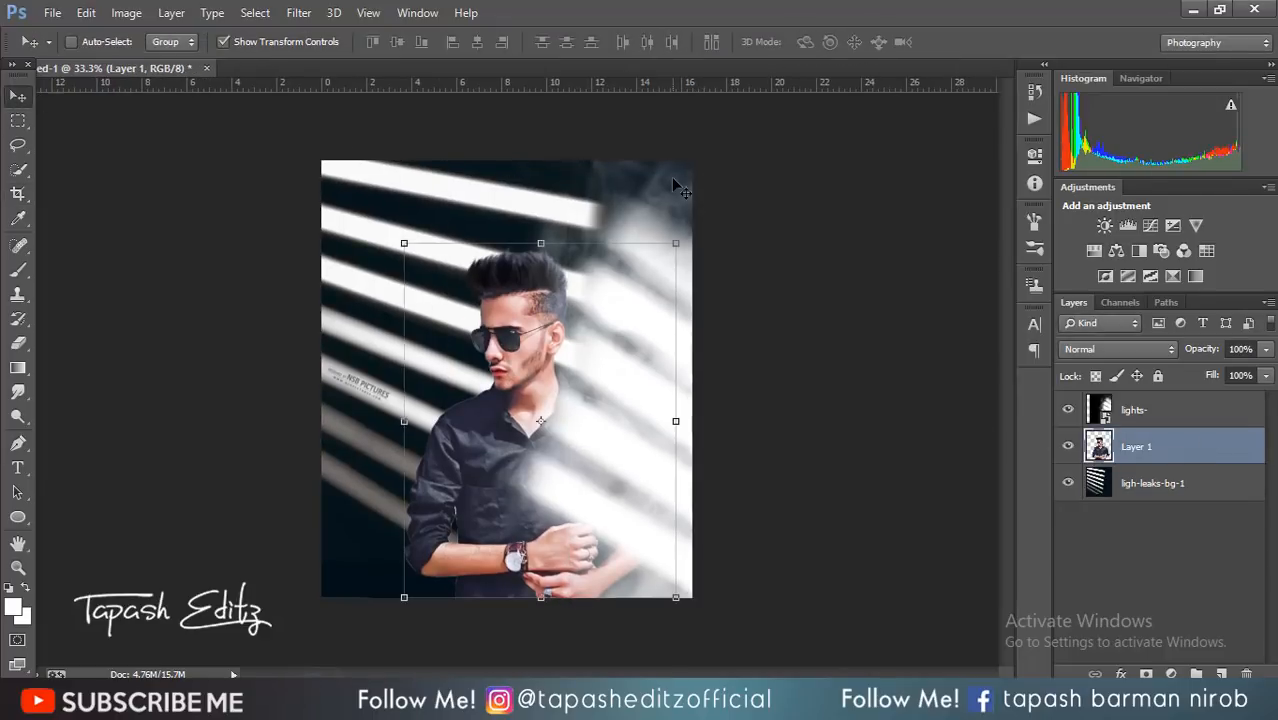
left_click_drag(678, 244, 688, 229)
mouse_move(616, 320)
left_mouse_down()
mouse_move(568, 294)
mouse_move(639, 319)
mouse_move(631, 338)
mouse_move(632, 313)
left_mouse_up()
left_click(816, 41)
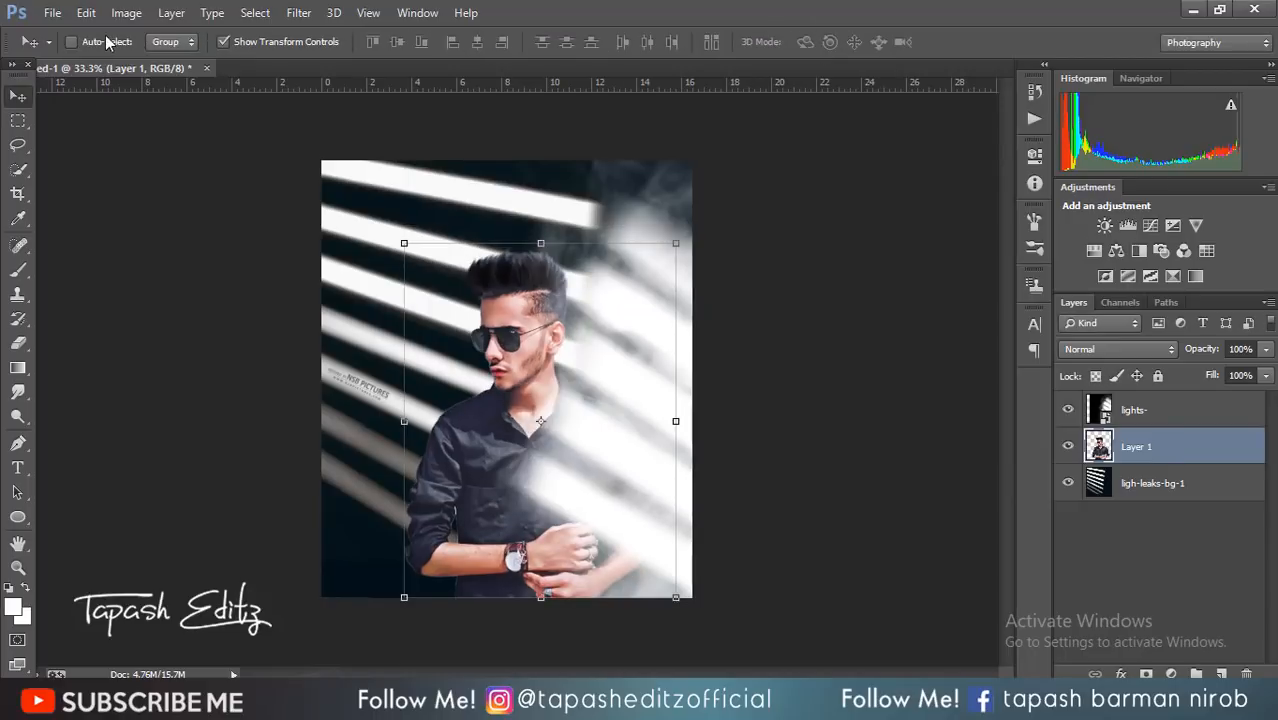
Place the smok image as an embedded layer above Layer 1 and set its blend mode to Screen
left_click(52, 12)
left_click(151, 331)
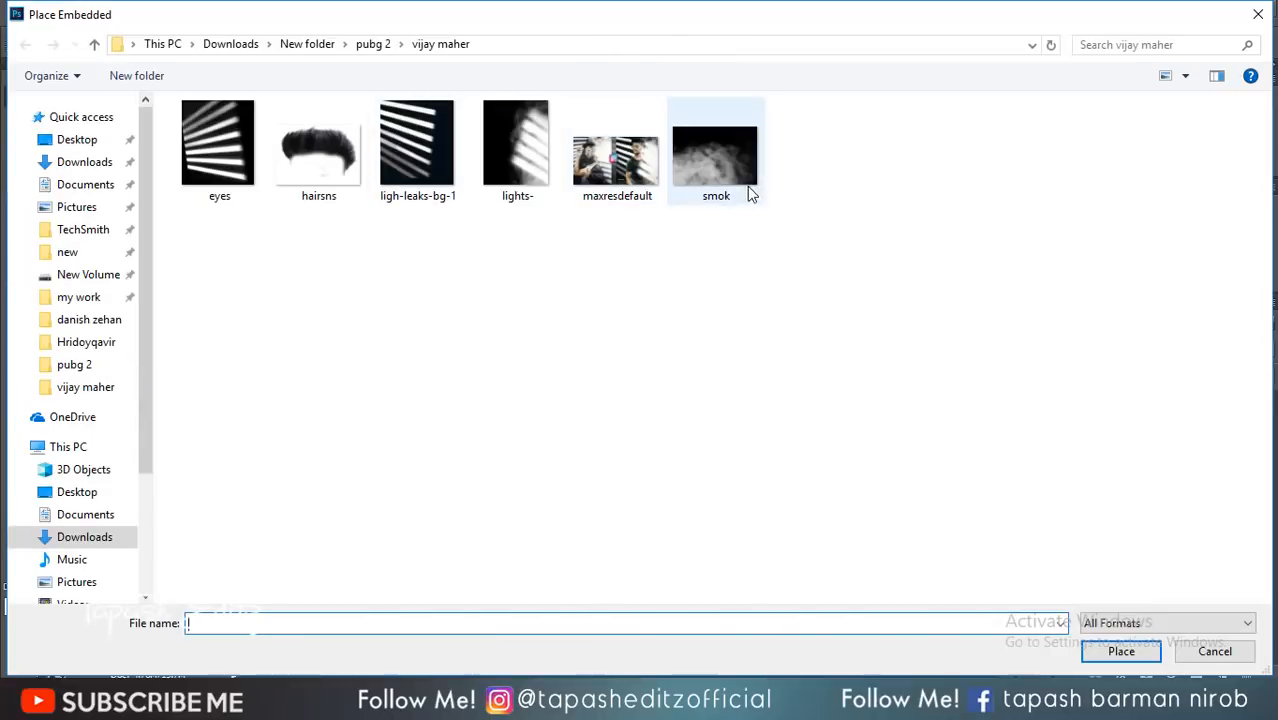
double_click(727, 170)
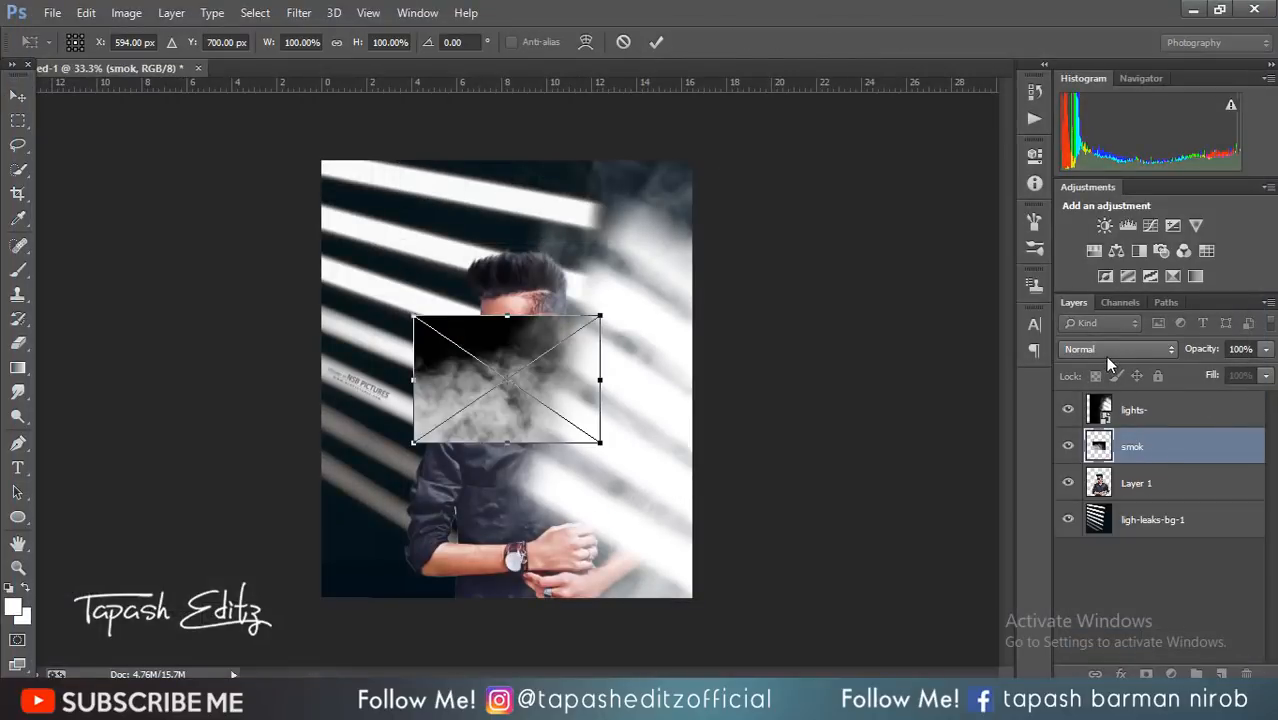
left_click(1112, 349)
left_click(1090, 157)
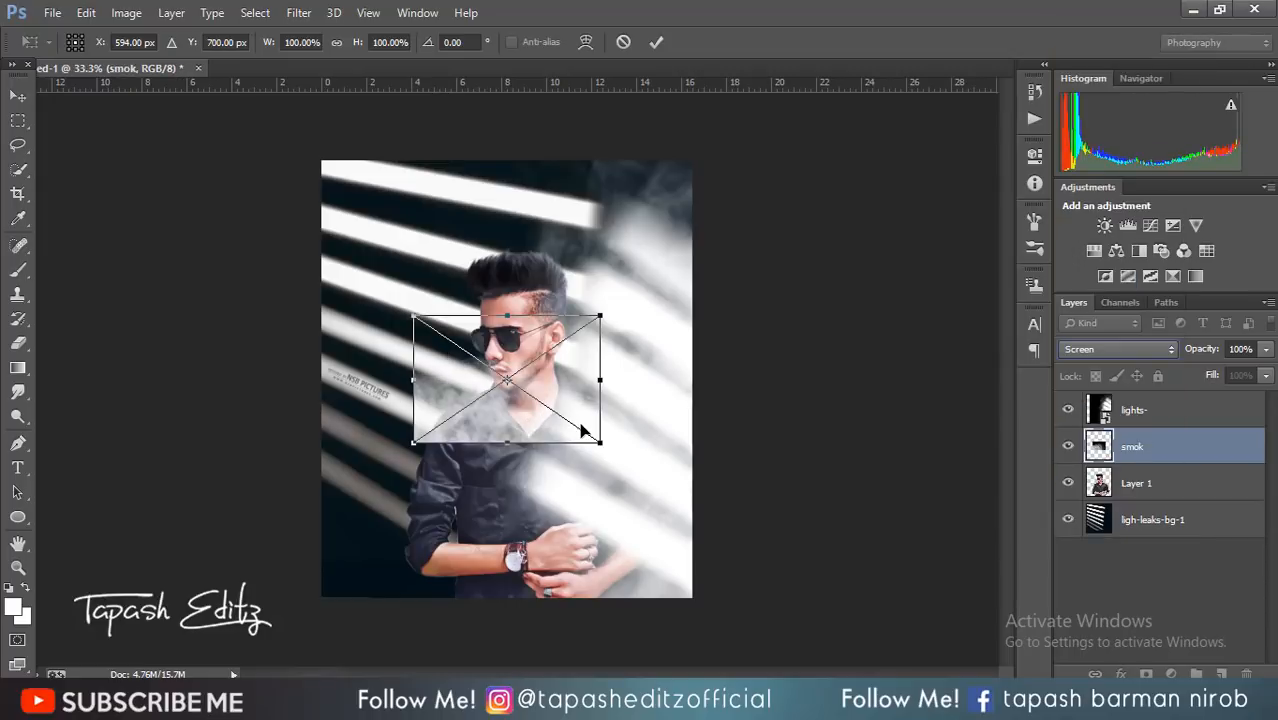
Enlarge the smok image to about 167% and position it over the canvas's lower-left area
left_click_drag(558, 428, 466, 581)
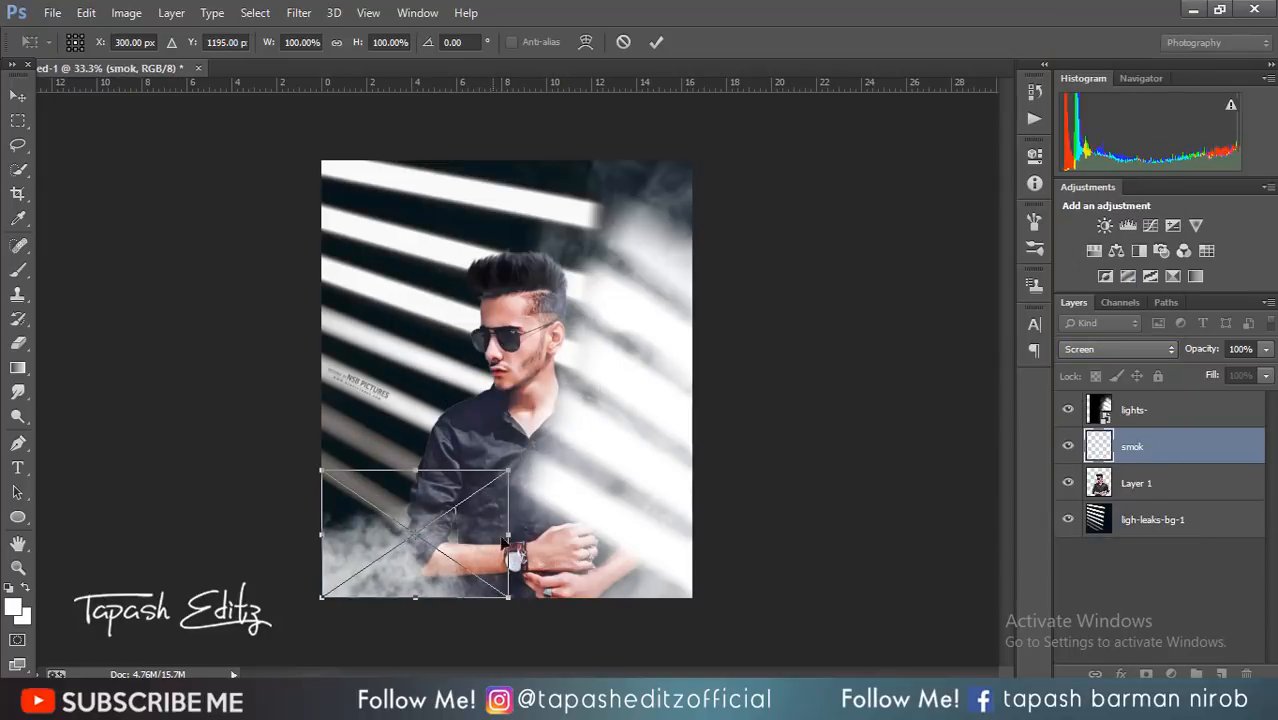
left_click_drag(509, 467, 578, 432)
left_click_drag(470, 577, 529, 558)
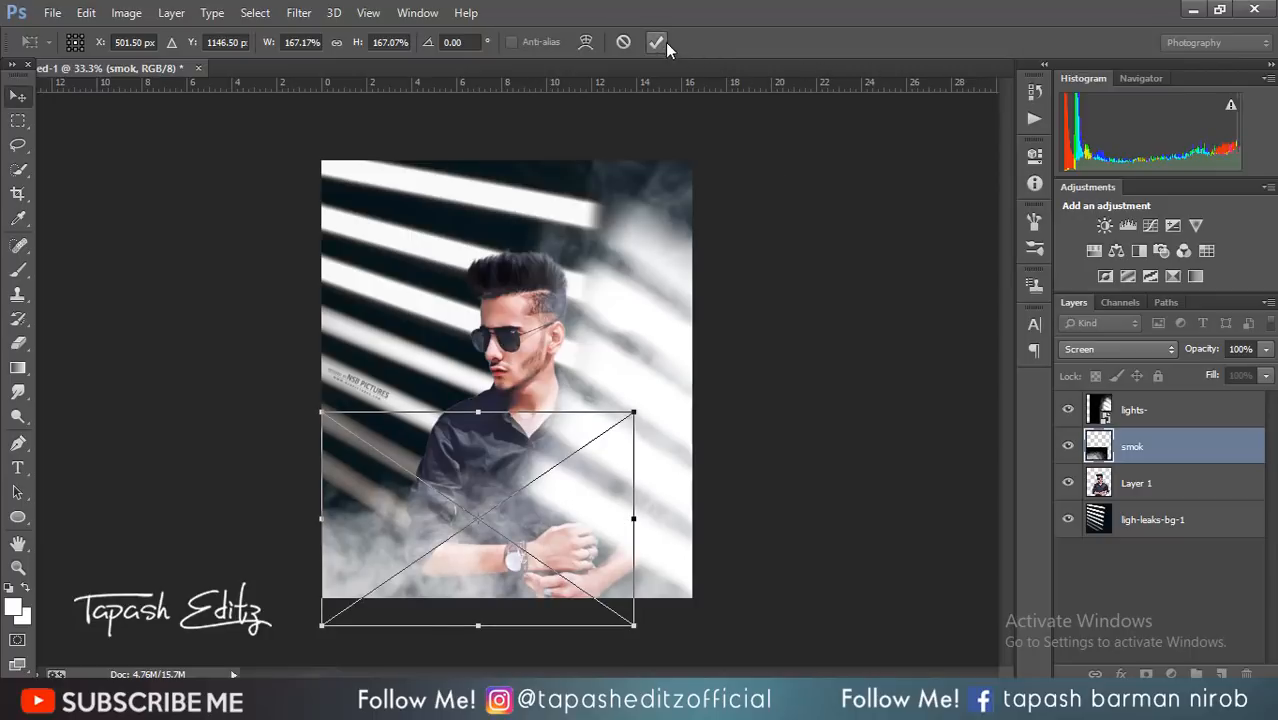
left_click(656, 42)
mouse_move(505, 556)
left_mouse_down()
mouse_move(507, 585)
mouse_move(500, 558)
left_mouse_up()
Rasterize the lights- layer
left_click(1169, 412)
right_click(1169, 412)
left_click(907, 297)
Scale the man on Layer 1 up to about 107% around his centre
left_click(1133, 490)
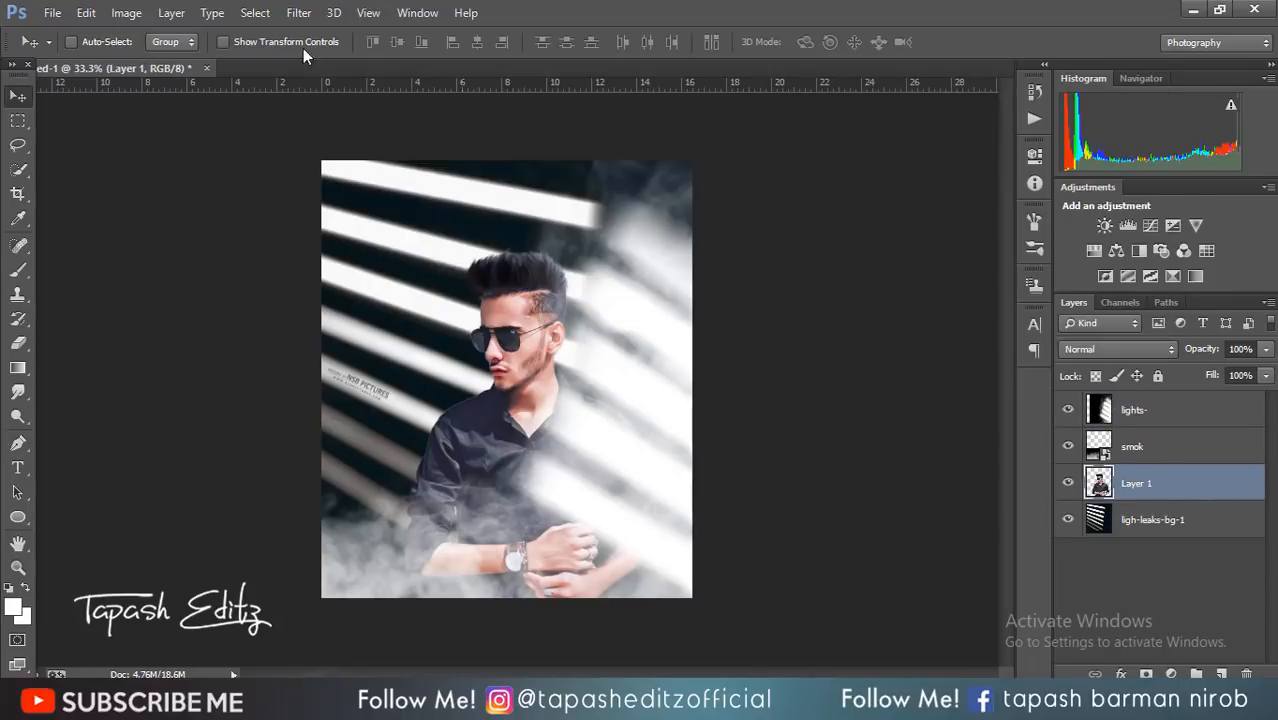
left_click(224, 42)
left_click_drag(678, 246, 705, 200)
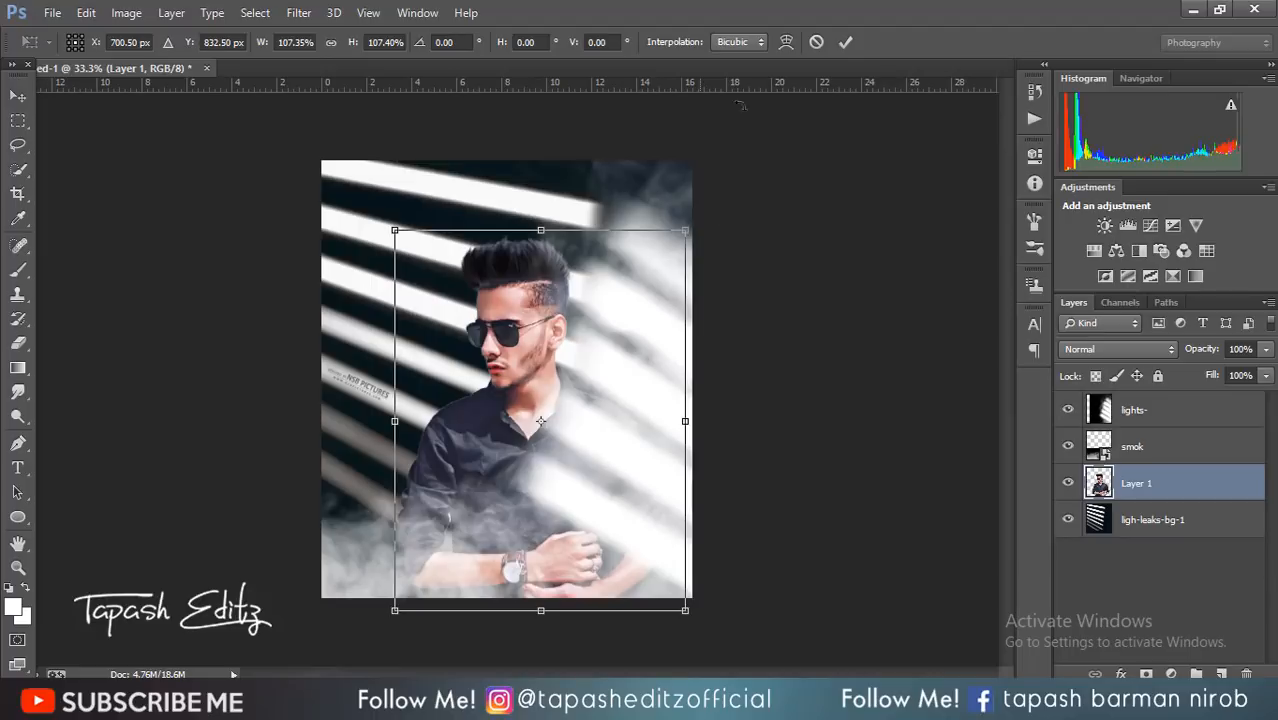
left_click(845, 41)
mouse_move(522, 381)
left_mouse_down()
mouse_move(532, 420)
mouse_move(527, 376)
left_mouse_up()
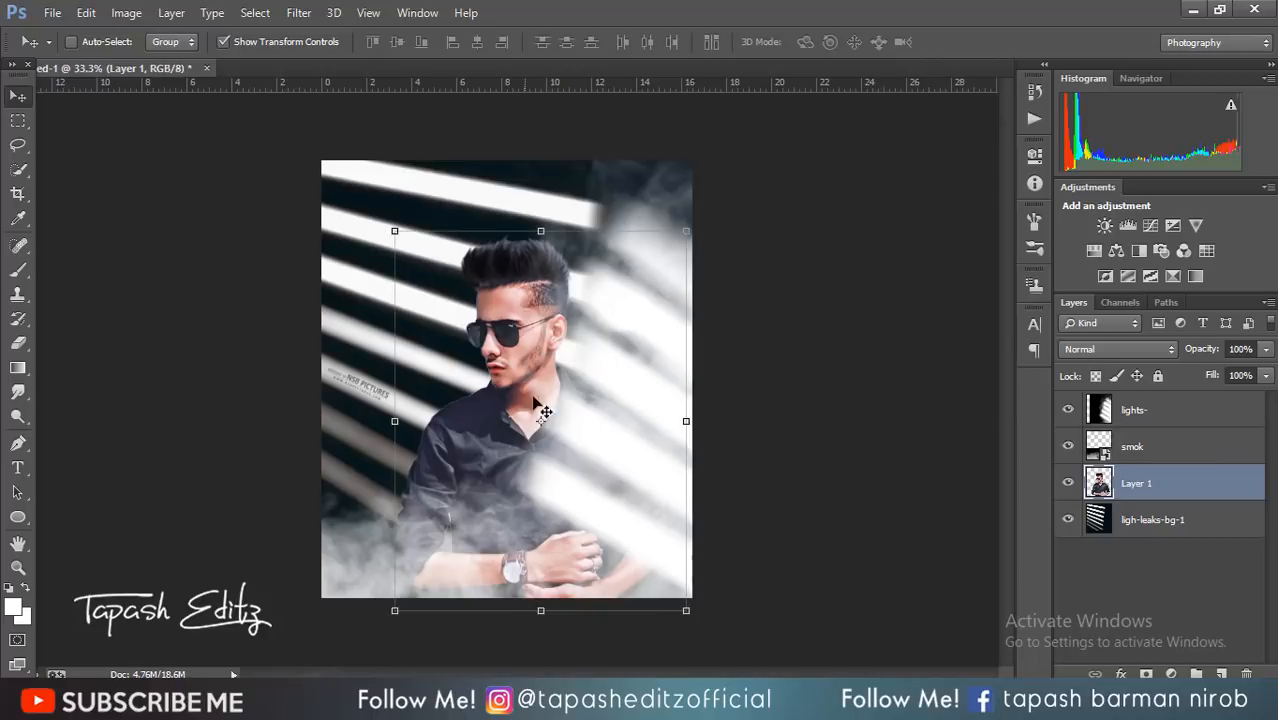
Crop the canvas slightly narrower on both sides with the Crop tool
left_click(17, 193)
left_click_drag(328, 164, 340, 163)
left_click(864, 42)
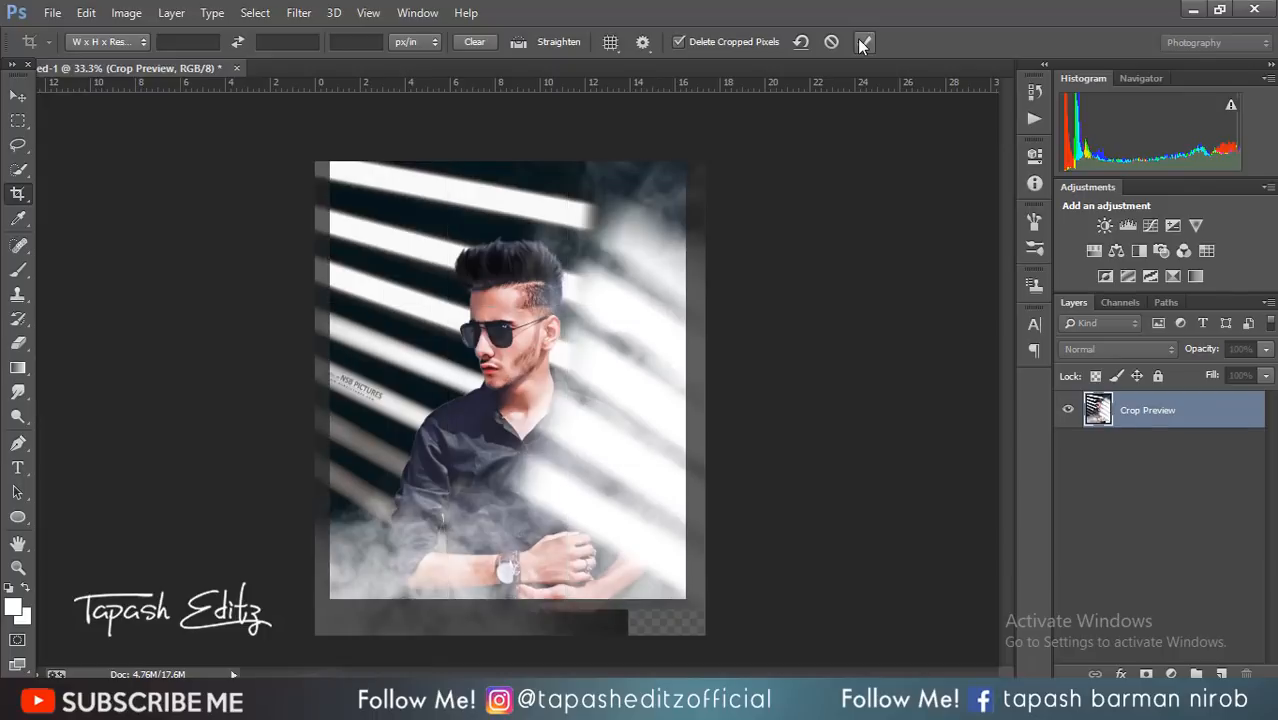
Rasterize the smok layer
left_click(1220, 413)
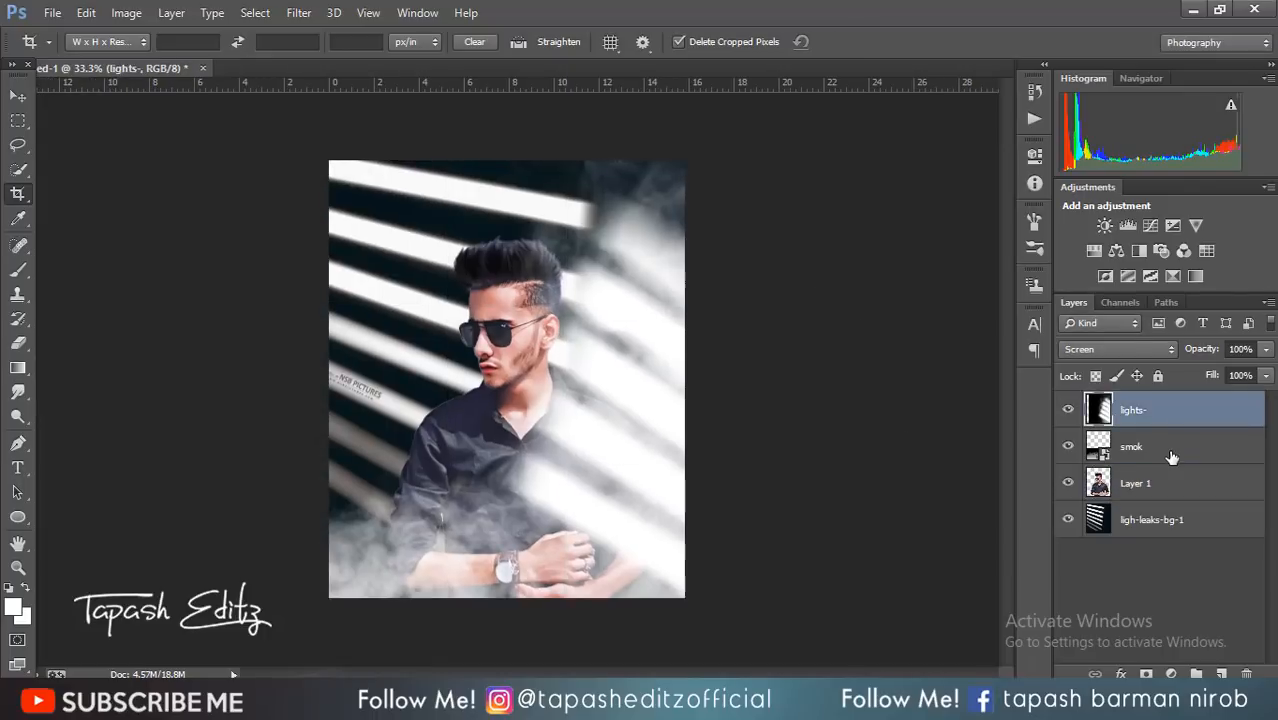
right_click(1200, 447)
left_click(813, 281)
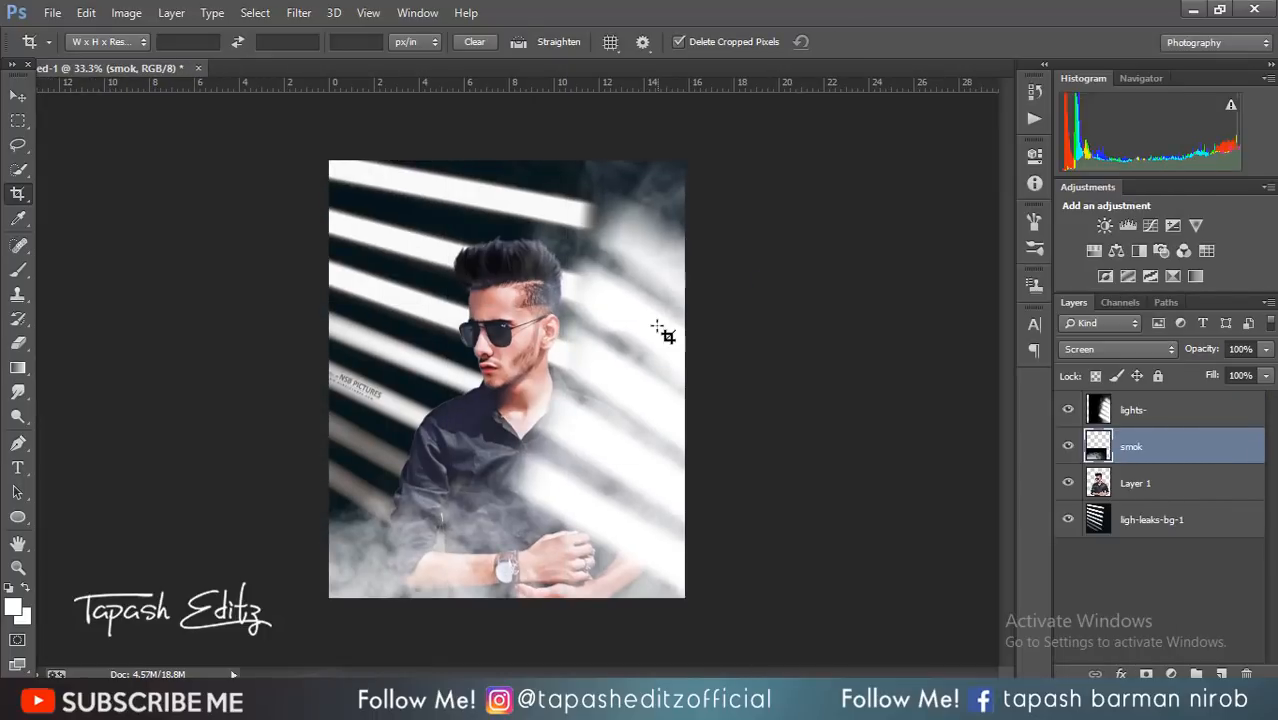
Lasso the NSB PICTURES watermark, fill the selection on the ligh-leaks-bg-1 layer to remove it, and deselect
left_click(17, 145)
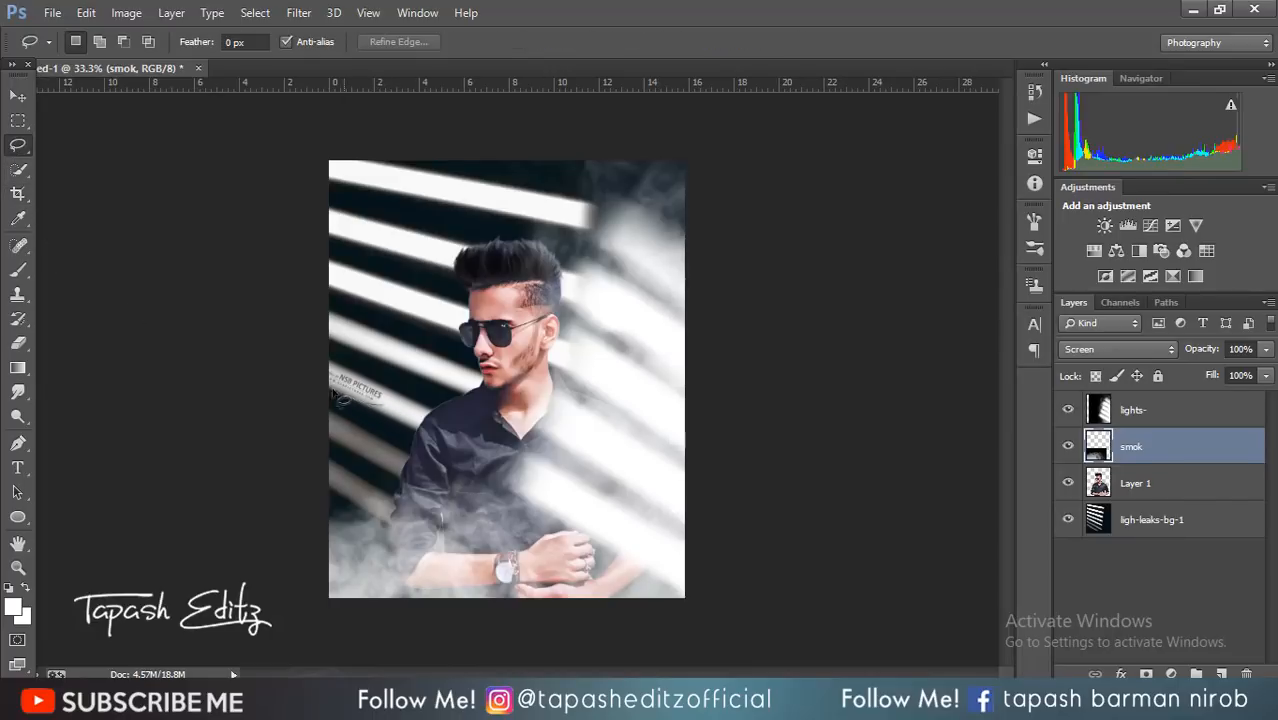
mouse_move(333, 370)
left_mouse_down()
mouse_move(393, 403)
mouse_move(374, 408)
left_mouse_up()
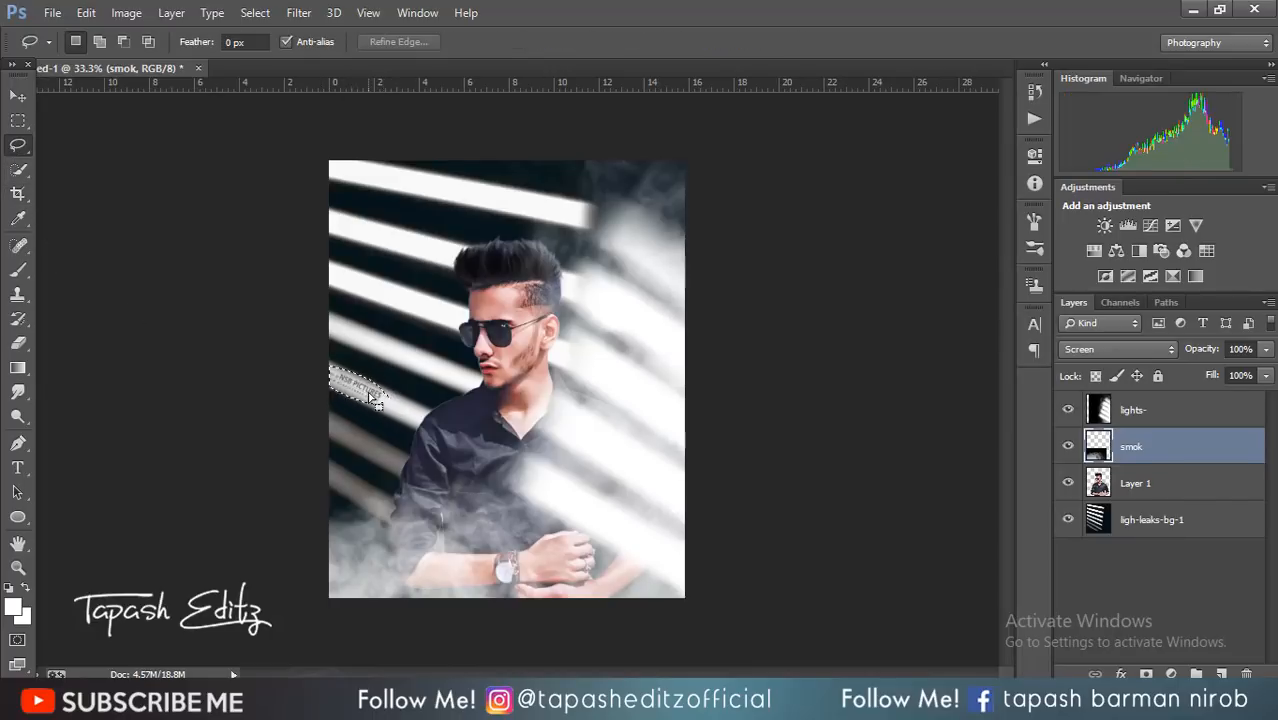
right_click(371, 406)
left_click(1144, 503)
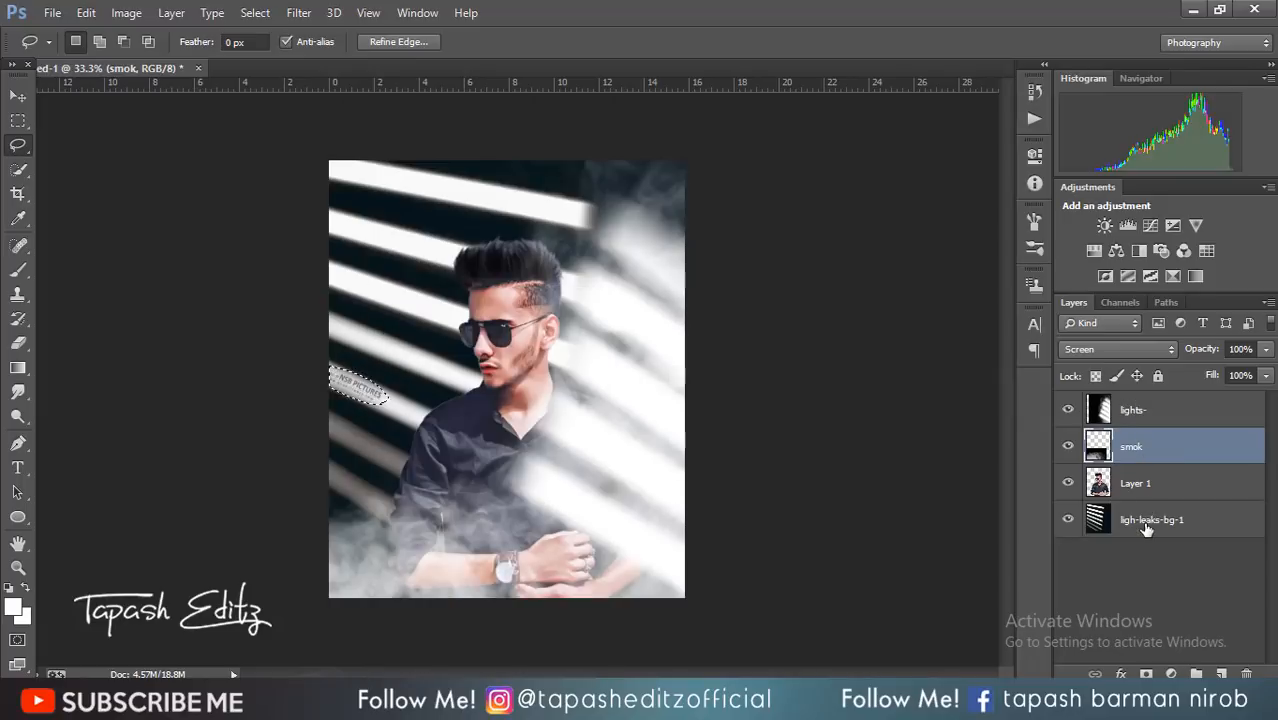
left_click(1146, 525)
right_click(349, 395)
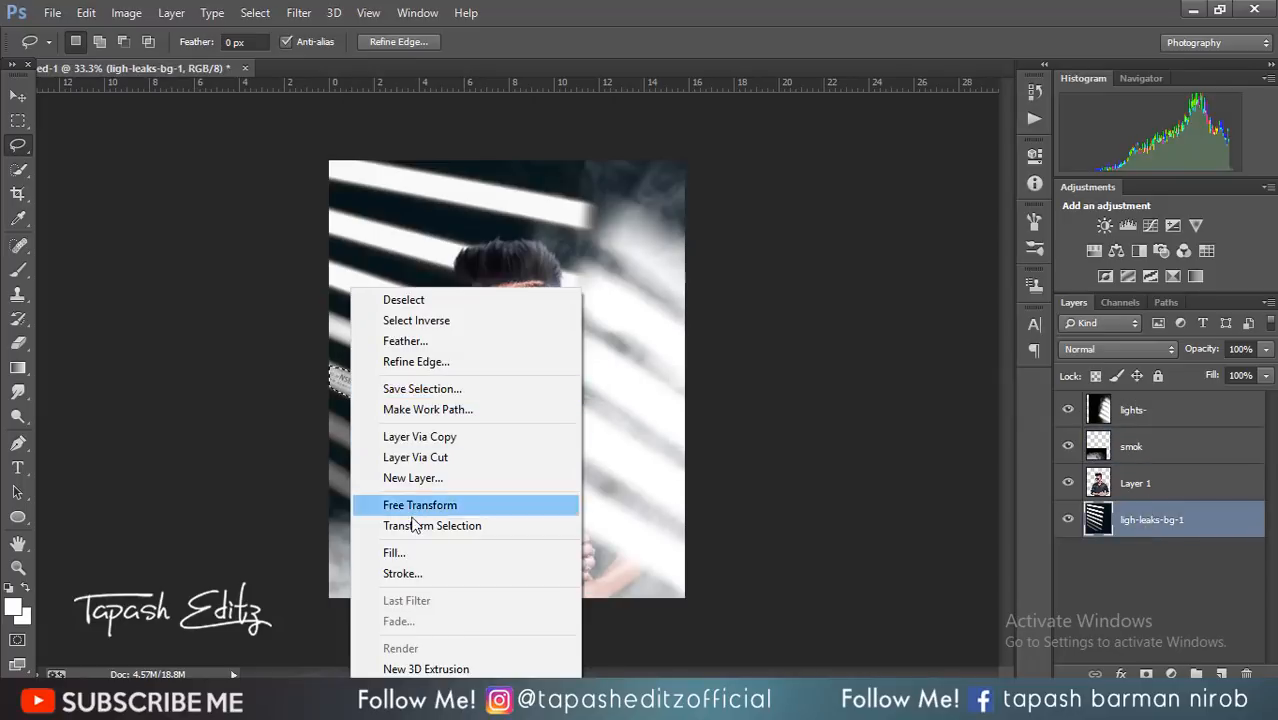
left_click(418, 553)
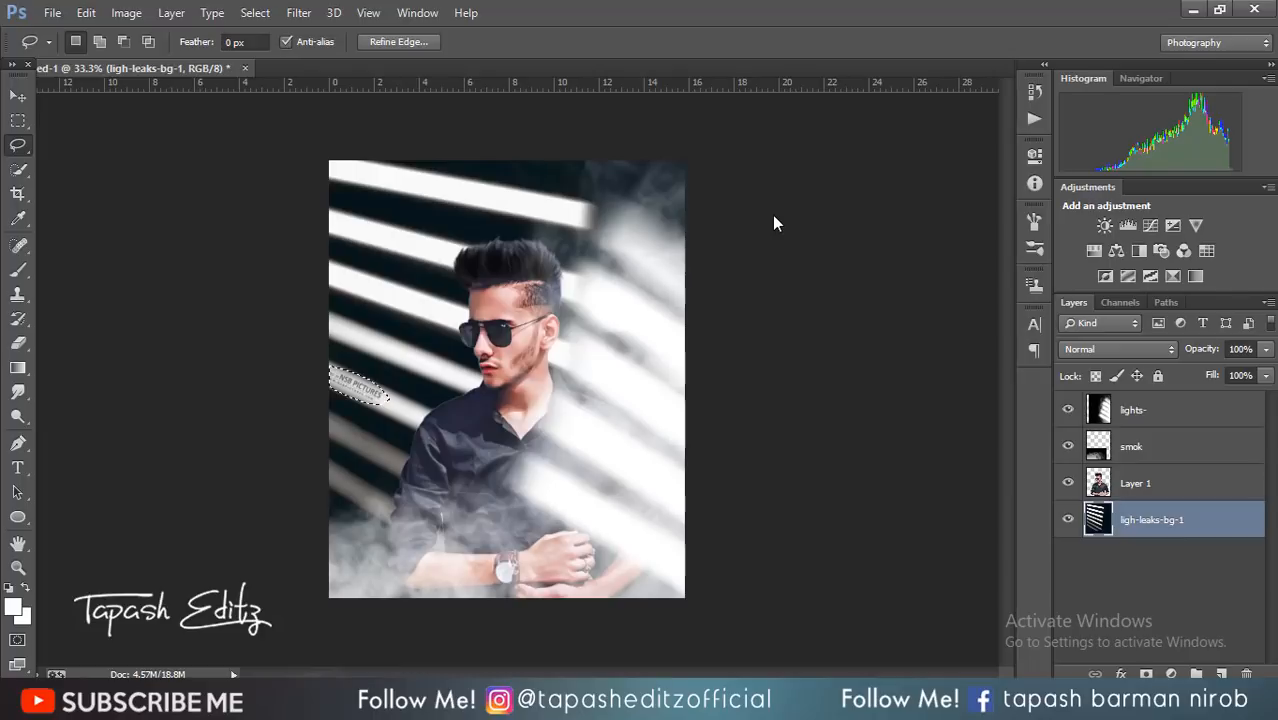
key("Return")
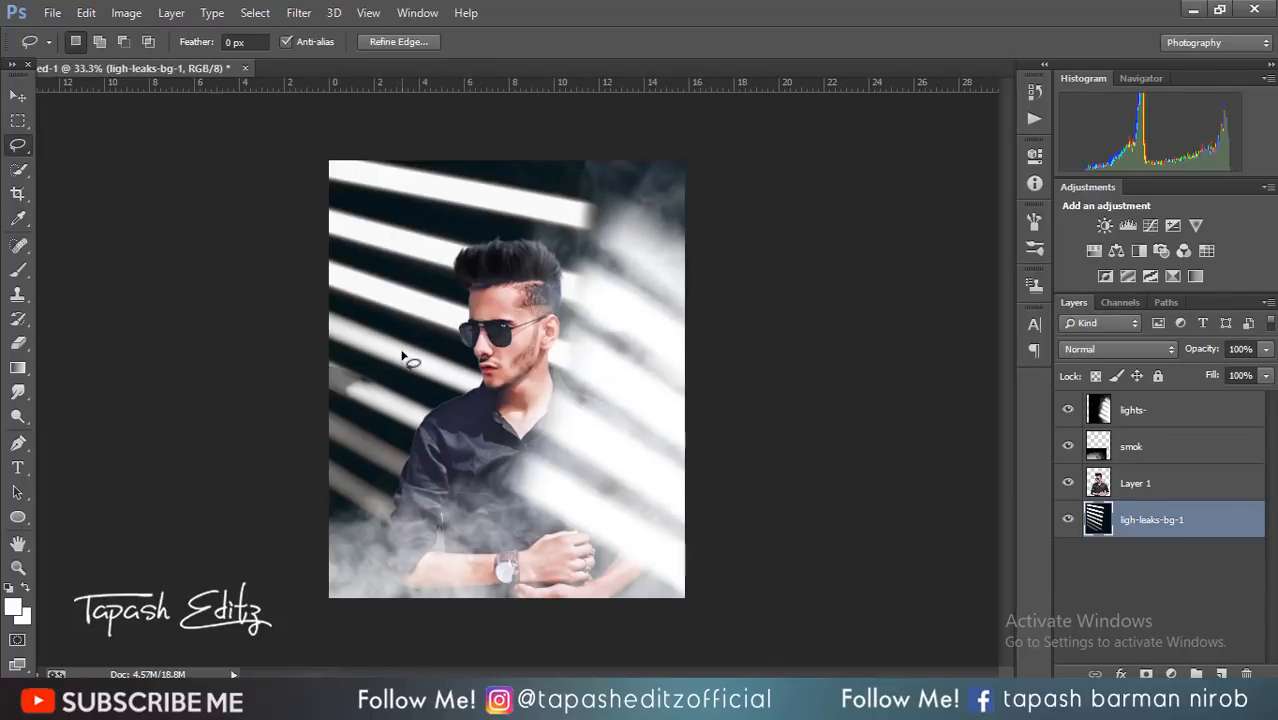
key("ctrl+d")
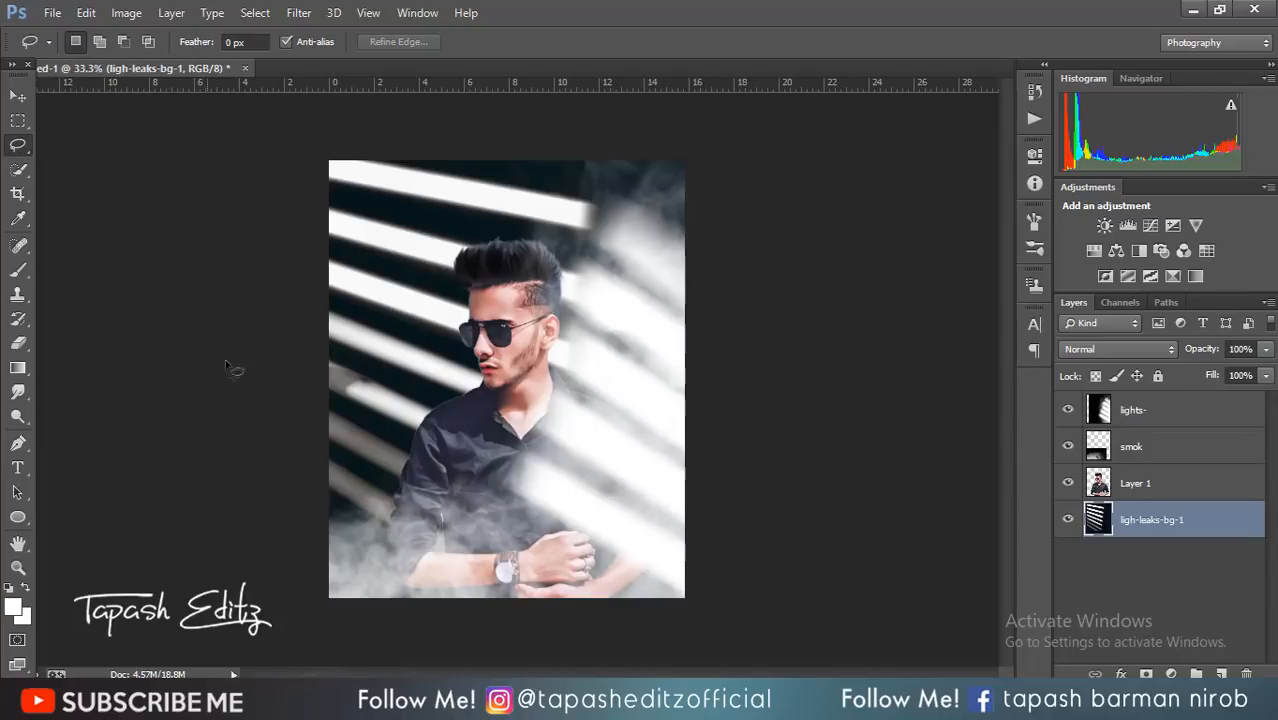
Paint over the leftover watermark patch on ligh-leaks-bg-1 with a size 90 brush in a colour sampled from the light streak
left_click(18, 270)
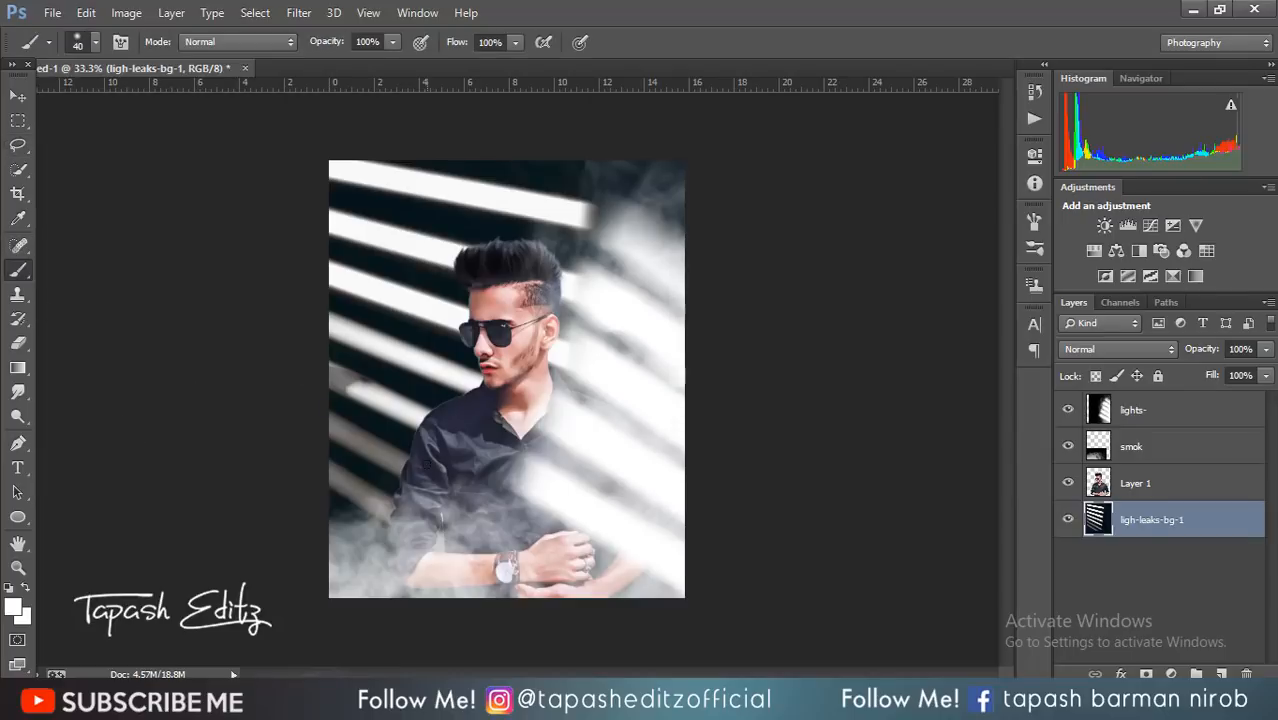
left_click(375, 386, "alt")
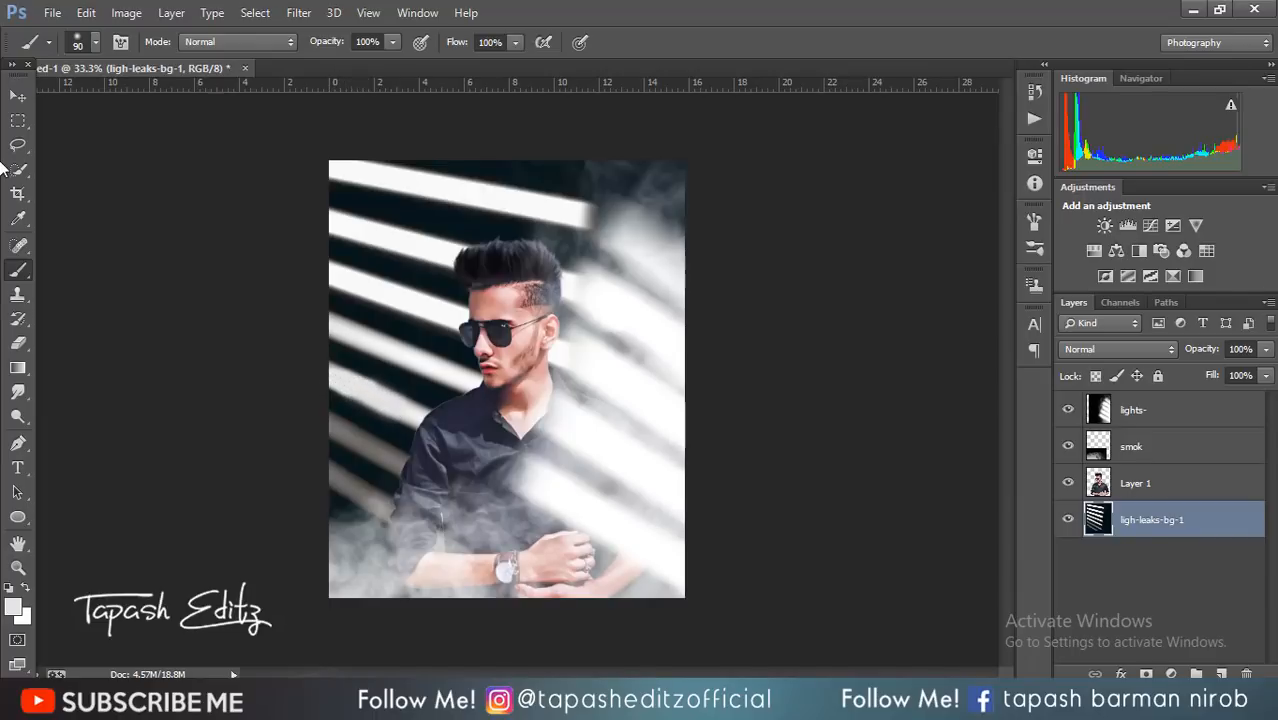
Apply Color Balance to Layer 1's midtones with color levels -4, +3 and -24
left_click(1150, 480)
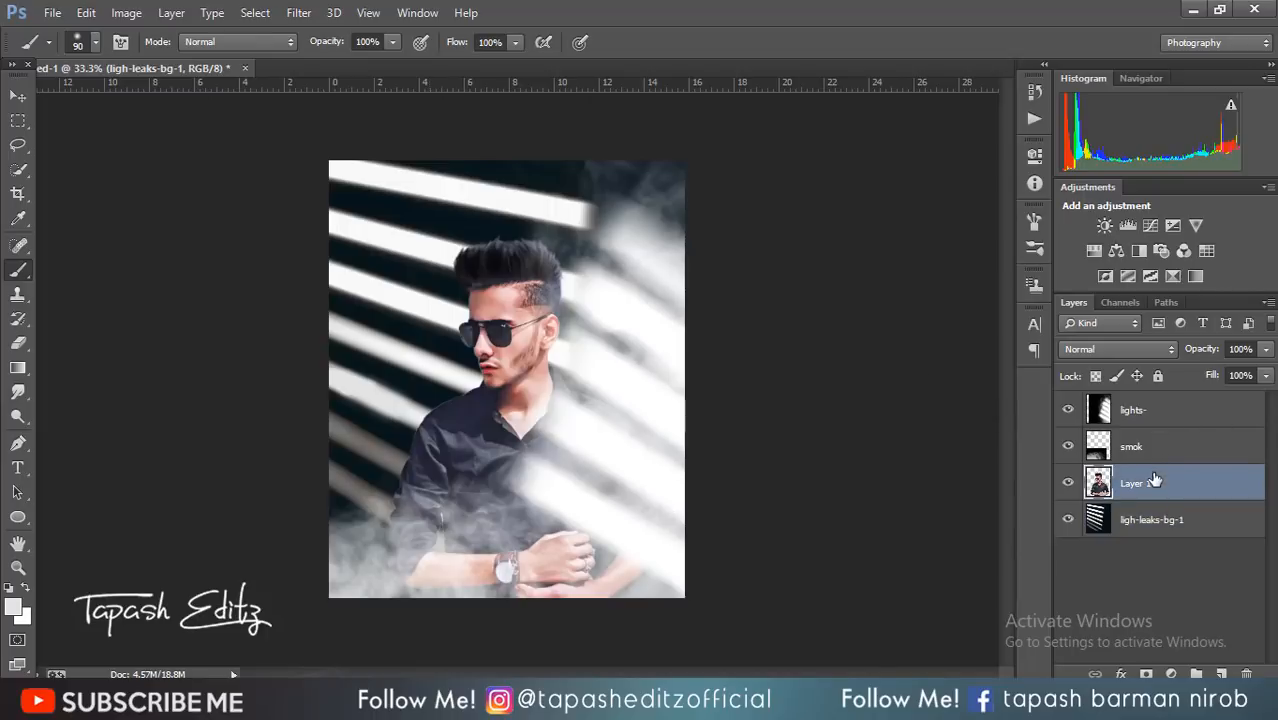
left_click(88, 13)
left_click(88, 13)
left_click(126, 13)
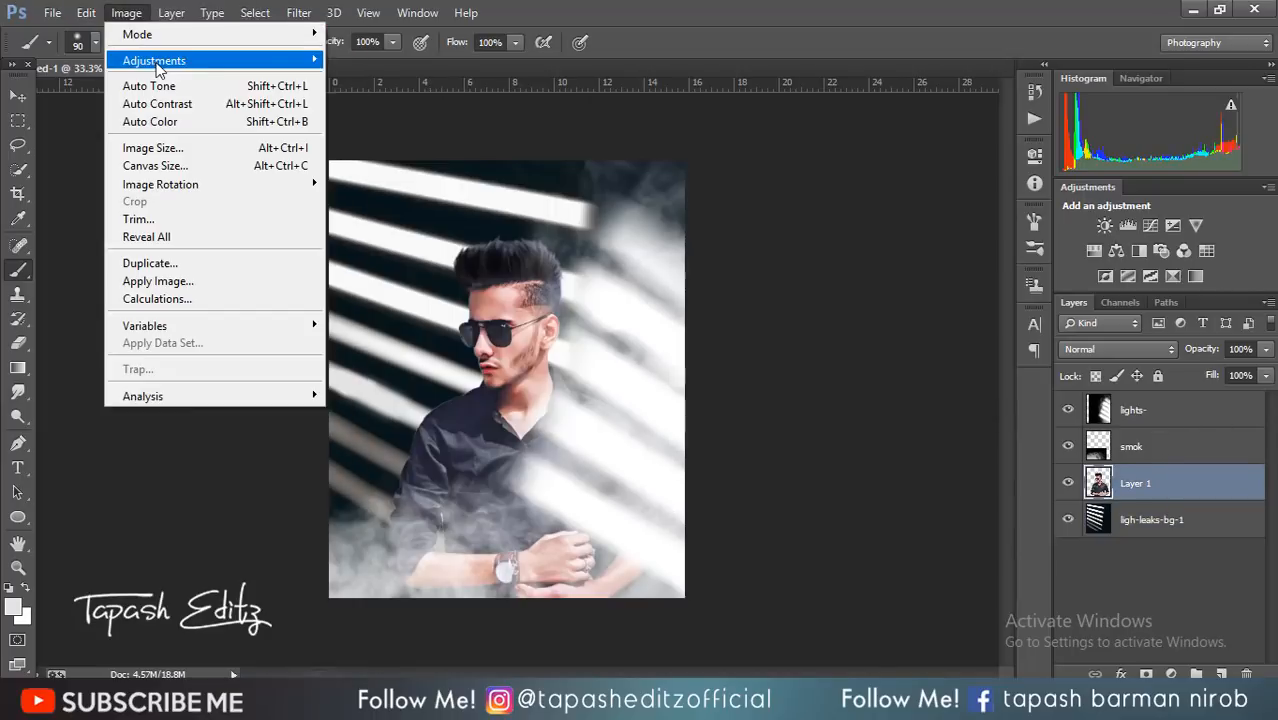
mouse_move(154, 60)
left_click(405, 175)
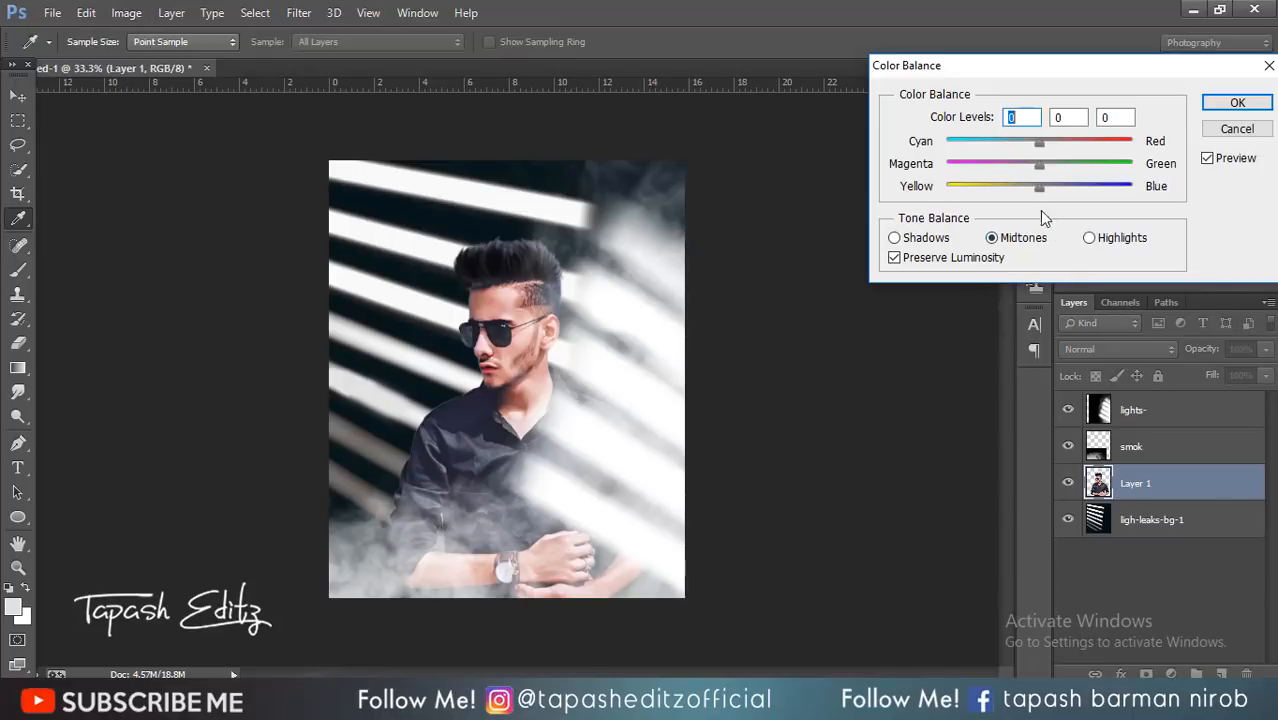
left_click_drag(1038, 190, 1040, 143)
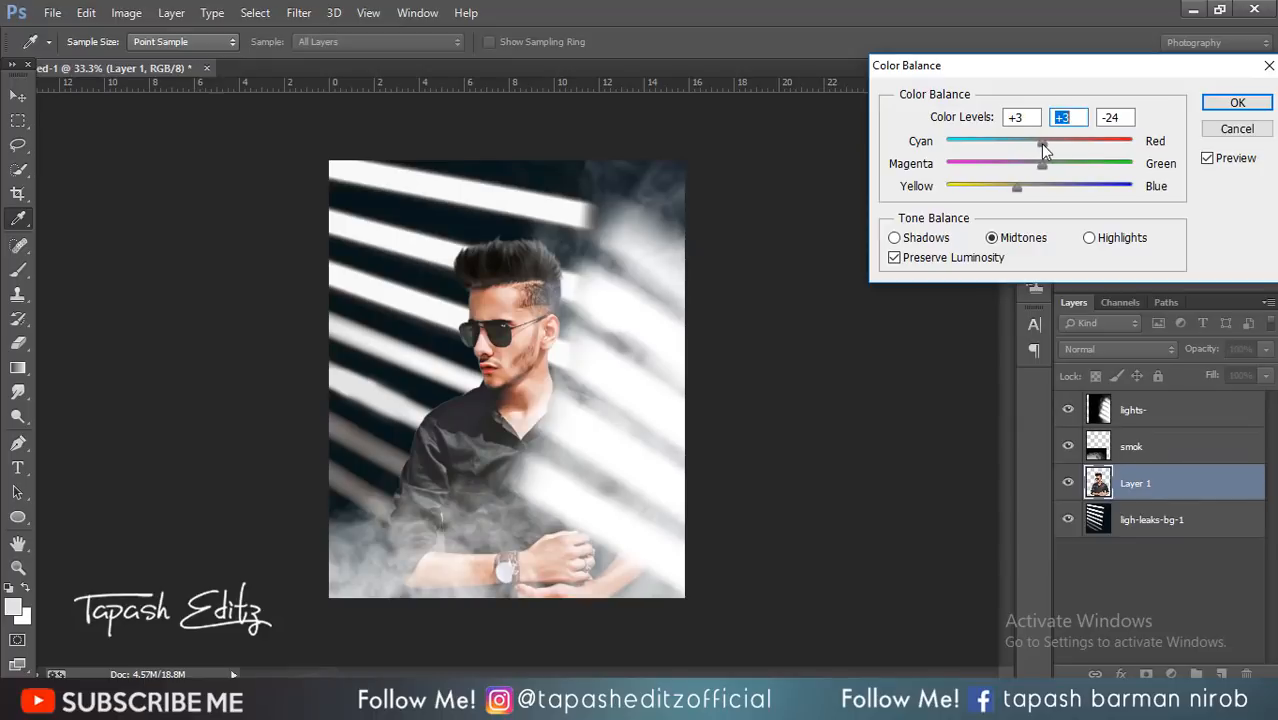
left_click(1222, 104)
key("b")
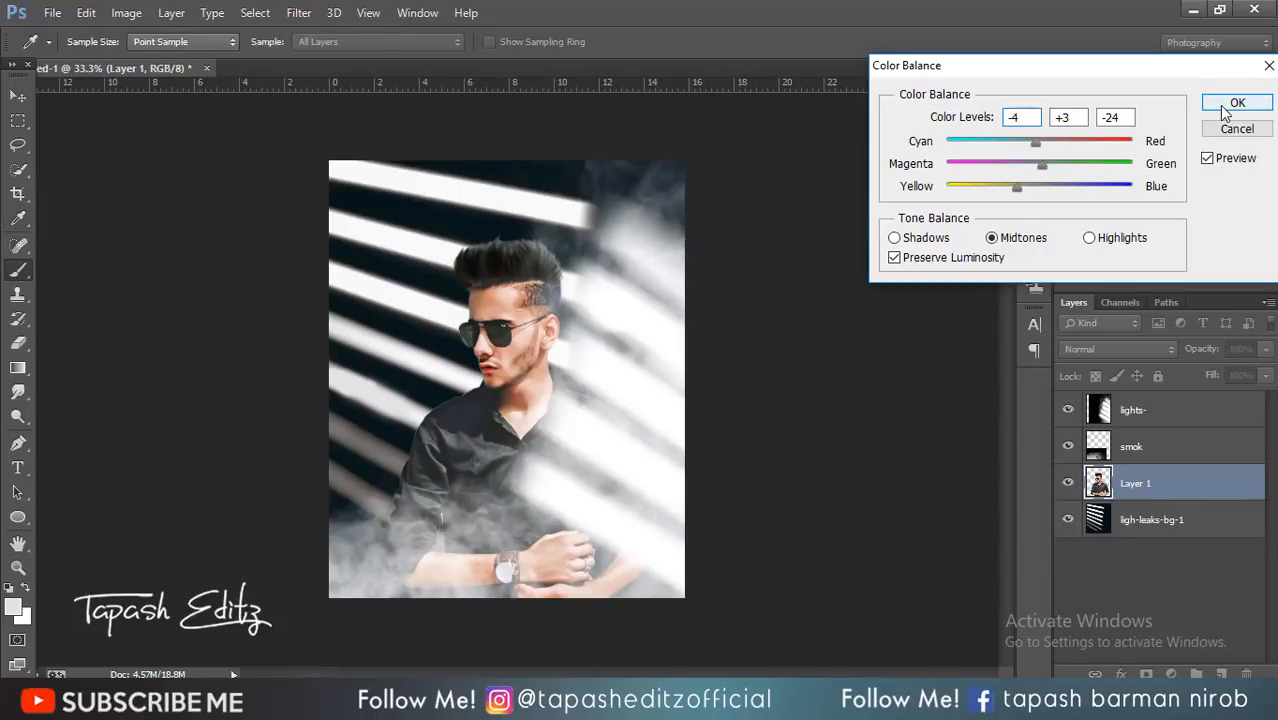
key("ctrl+plus")
key("ctrl+plus")
key("ctrl+plus")
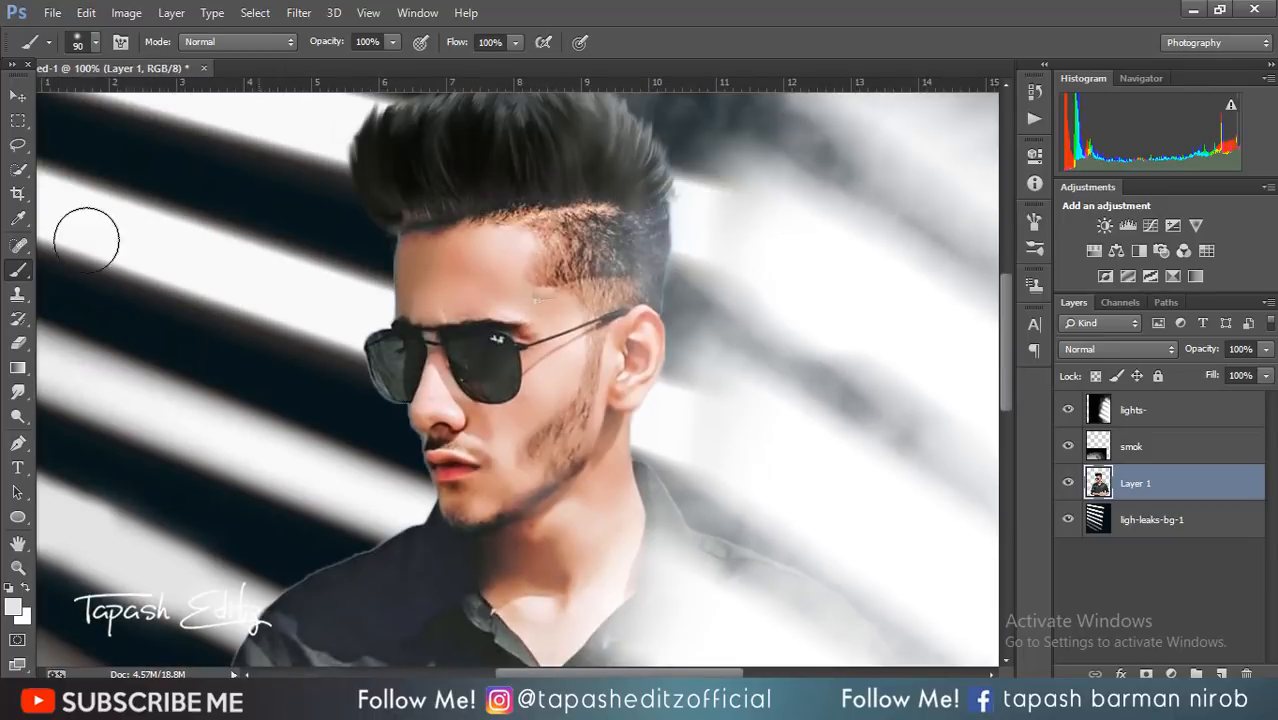
left_click(18, 169)
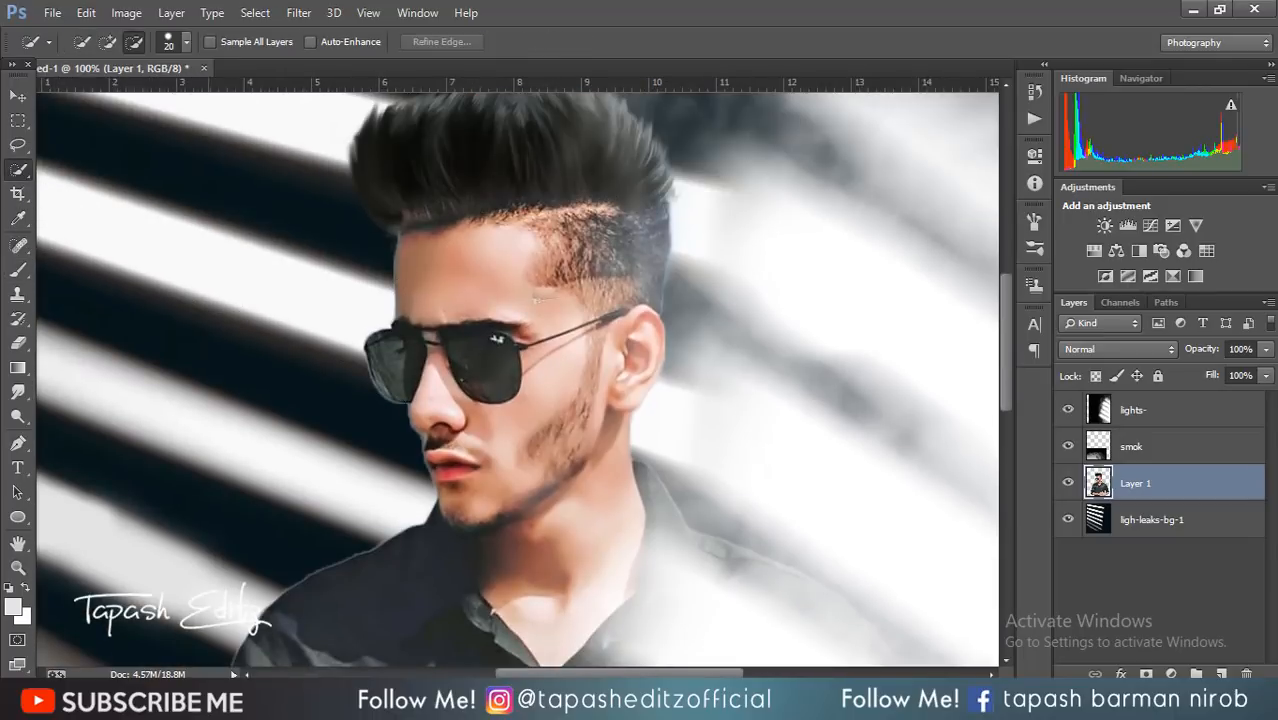
left_click(394, 364)
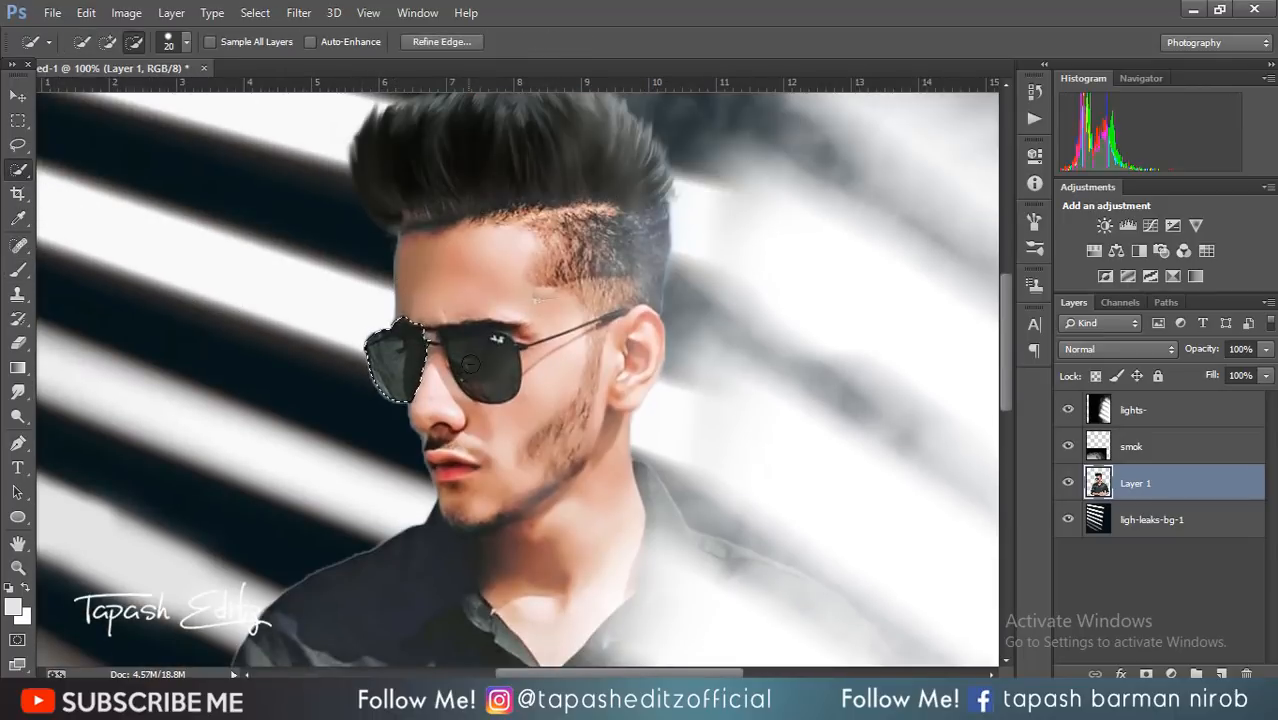
key("ctrl+d")
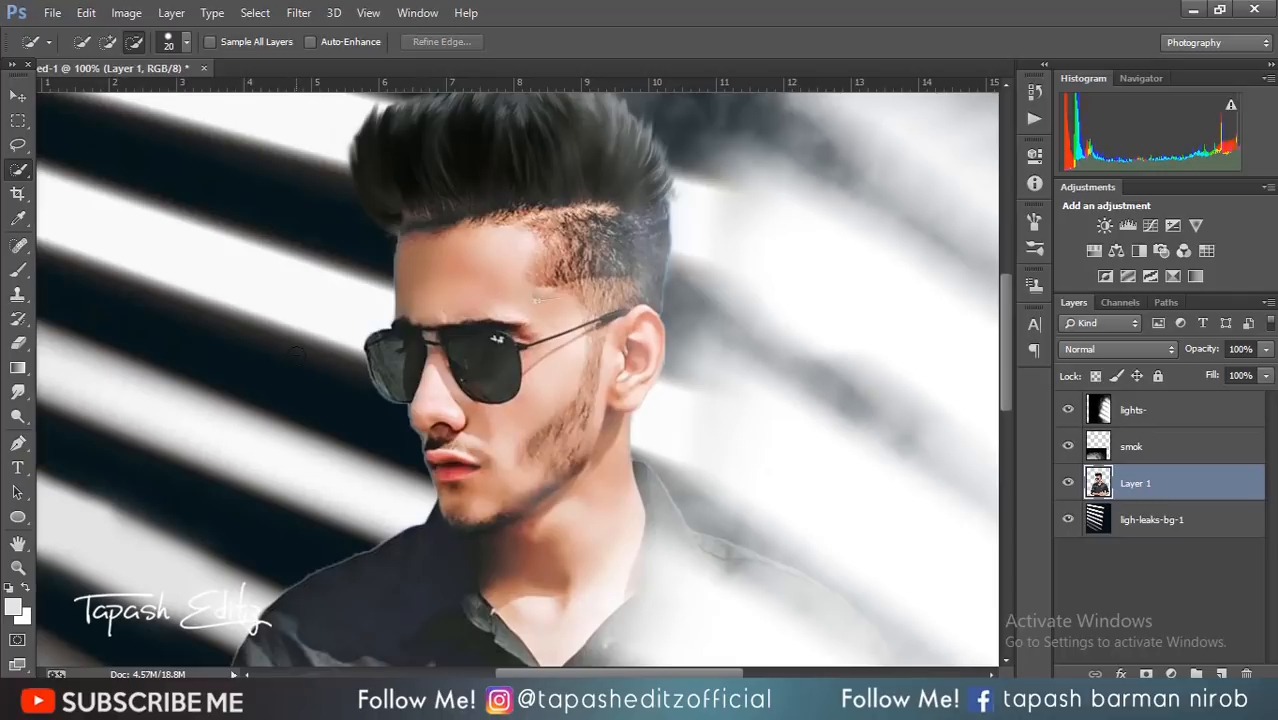
Trace a closed Pen path around the sunglasses' left-hand lens
key("ctrl+plus")
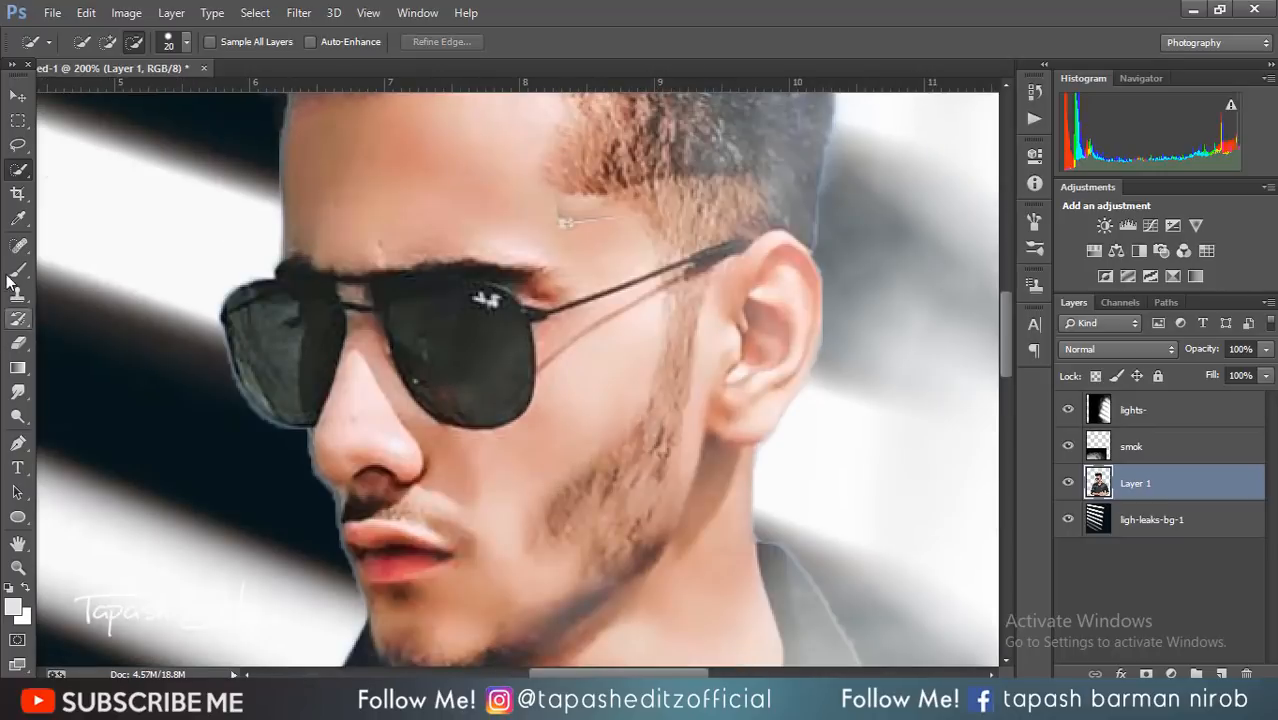
left_click(18, 443)
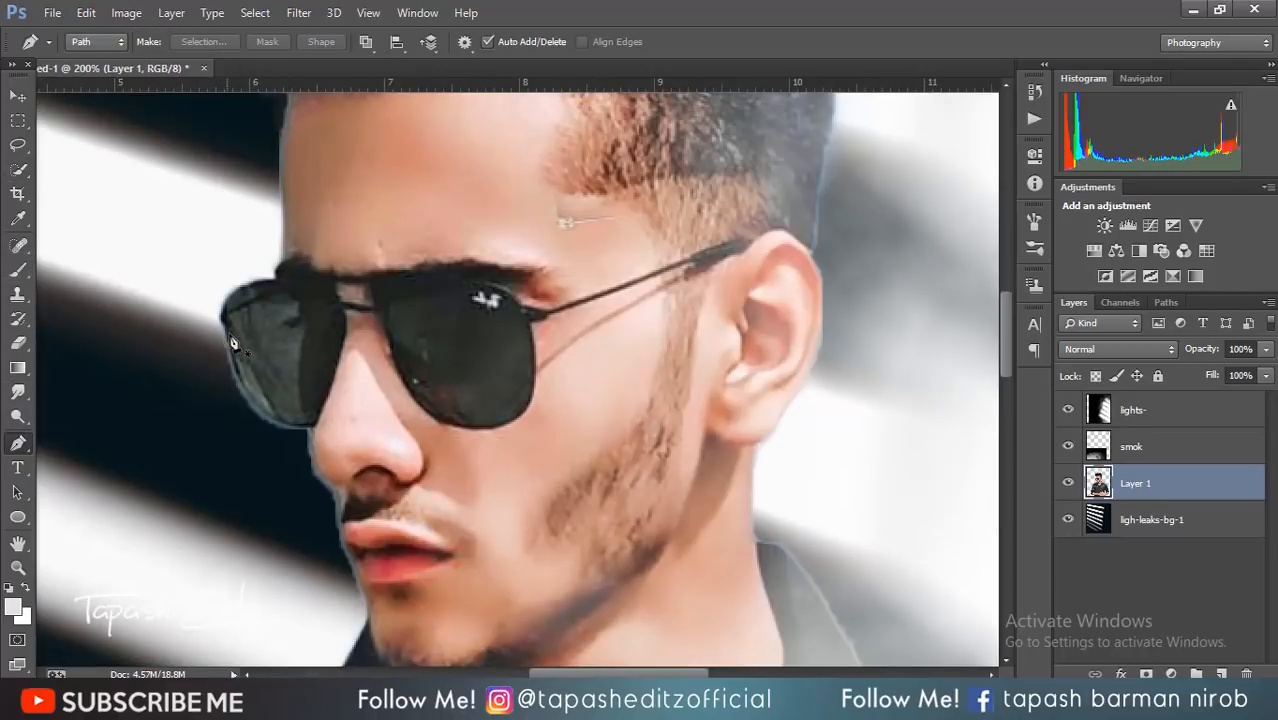
left_click(311, 428)
left_click_drag(238, 378, 227, 335)
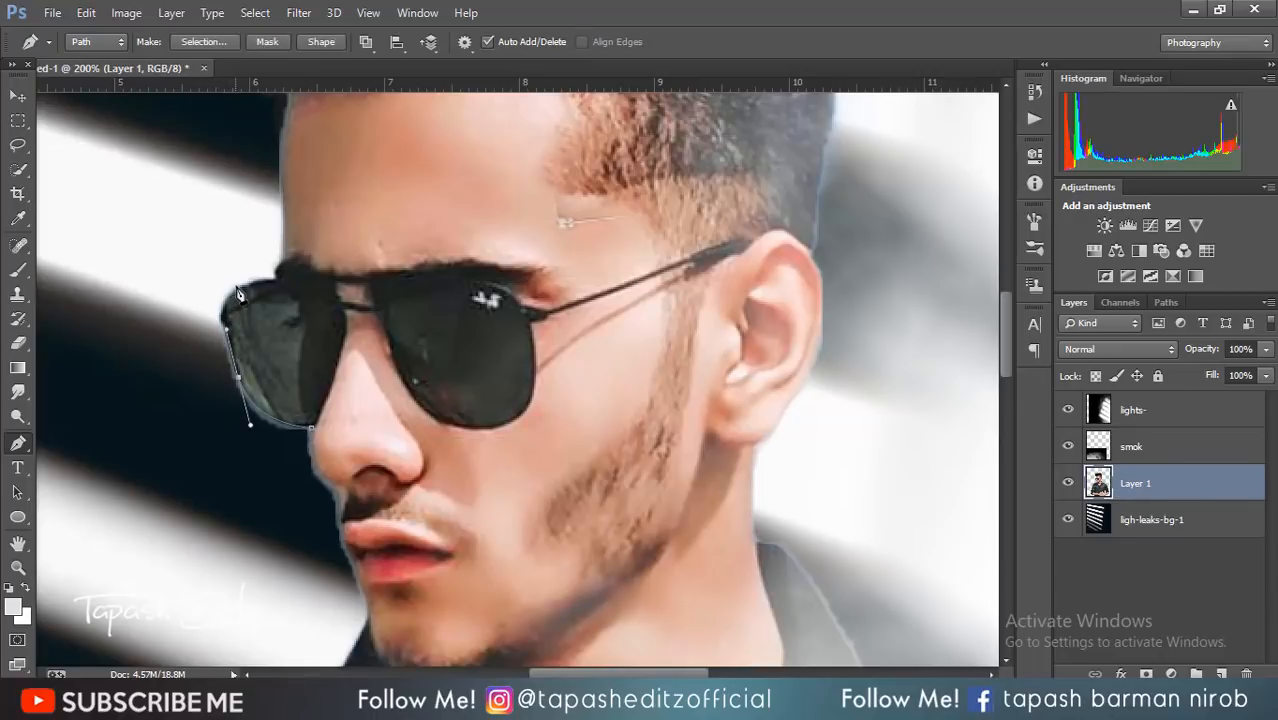
left_click_drag(248, 286, 338, 367)
left_click(313, 431)
Turn the lens path into a selection with a 0.5-pixel feather, copy it to a new layer, and reselect Layer 1
right_click(298, 392)
left_click(359, 315)
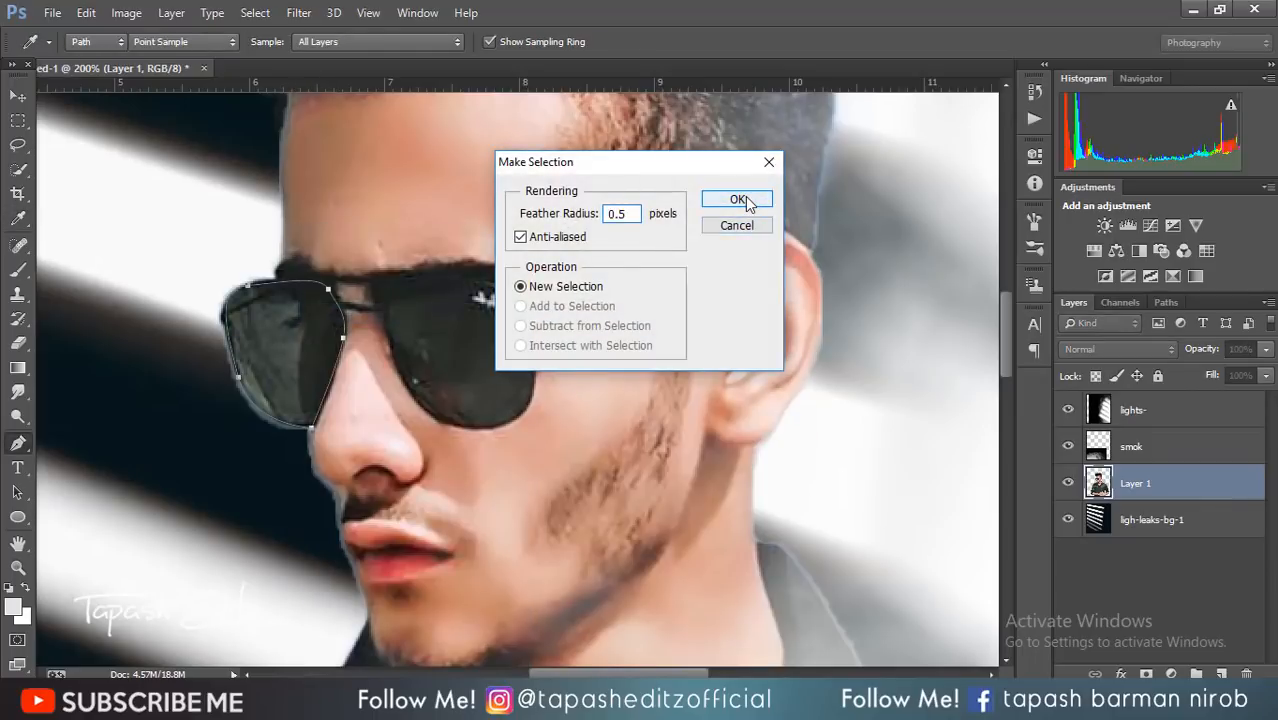
left_click(740, 197)
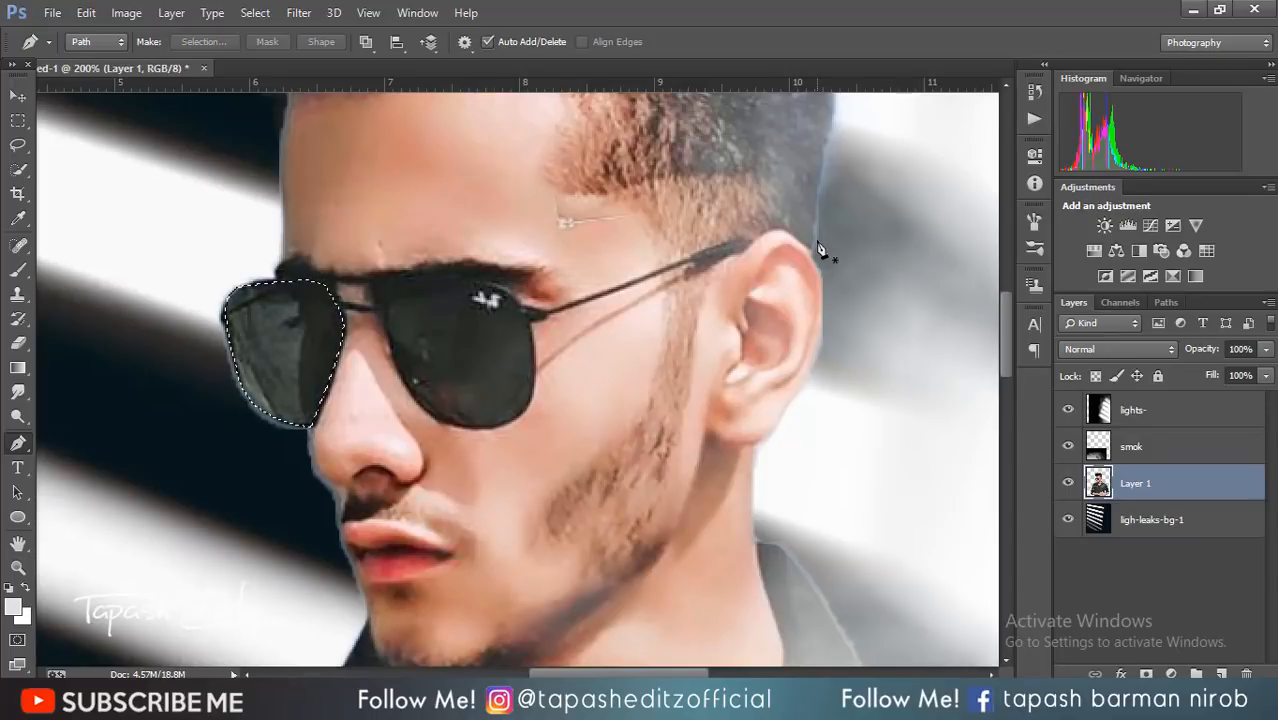
key("ctrl+j")
key("alt+bracketleft")
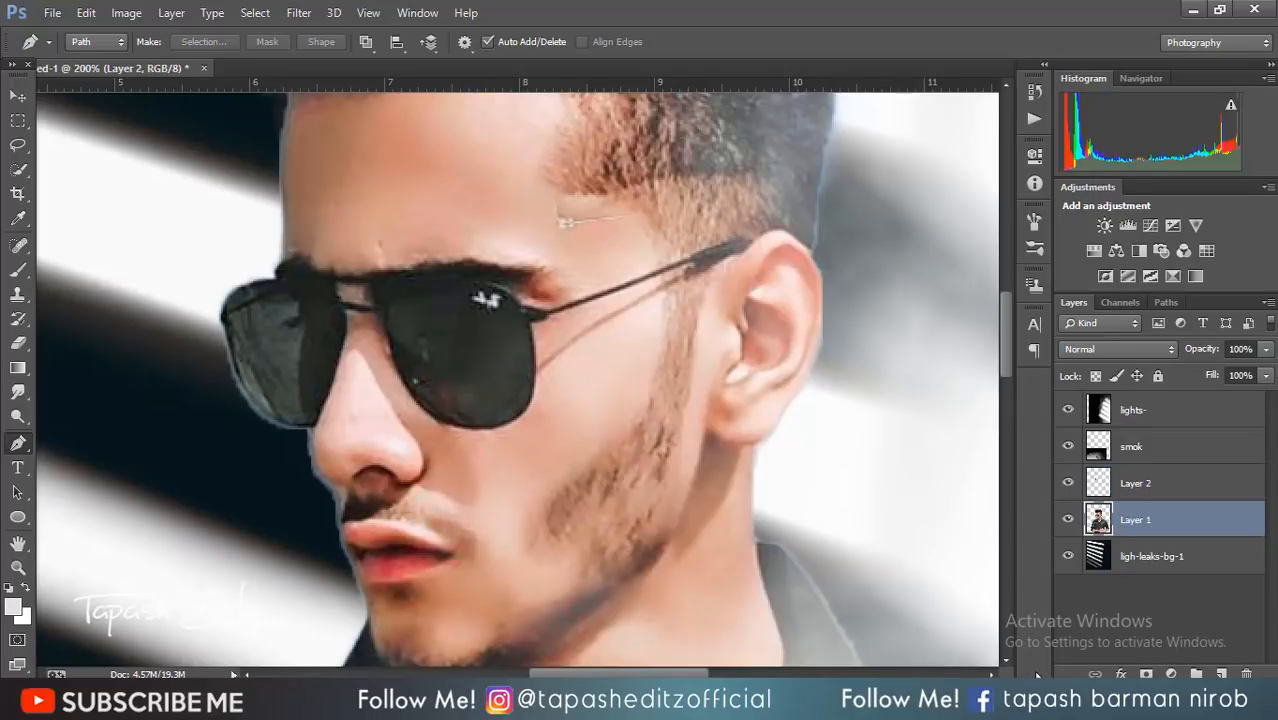
Trace a closed Pen path around the sunglasses' right-hand lens
left_click(388, 318)
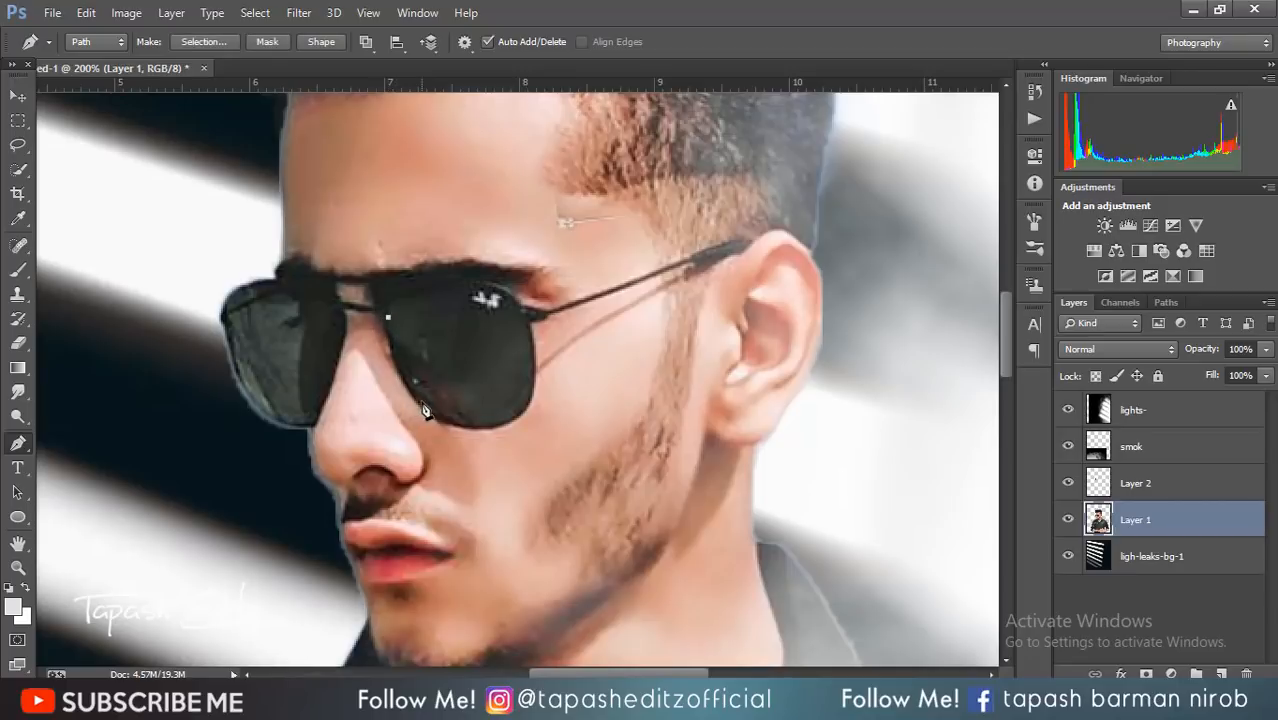
left_click_drag(420, 404, 532, 395)
left_click_drag(523, 315, 456, 286)
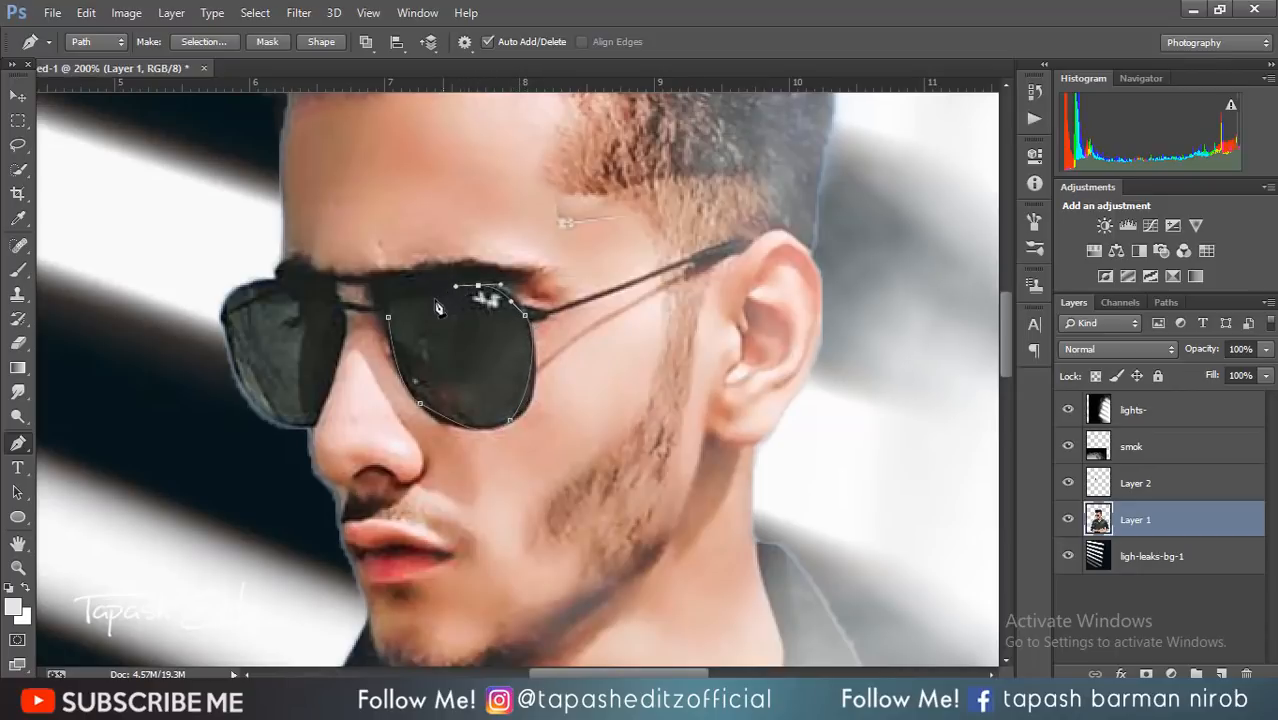
left_click(388, 317)
Turn the right-hand lens path into a selection with a 0.5-pixel feather and copy it to a new layer
right_click(422, 330)
left_click(456, 314)
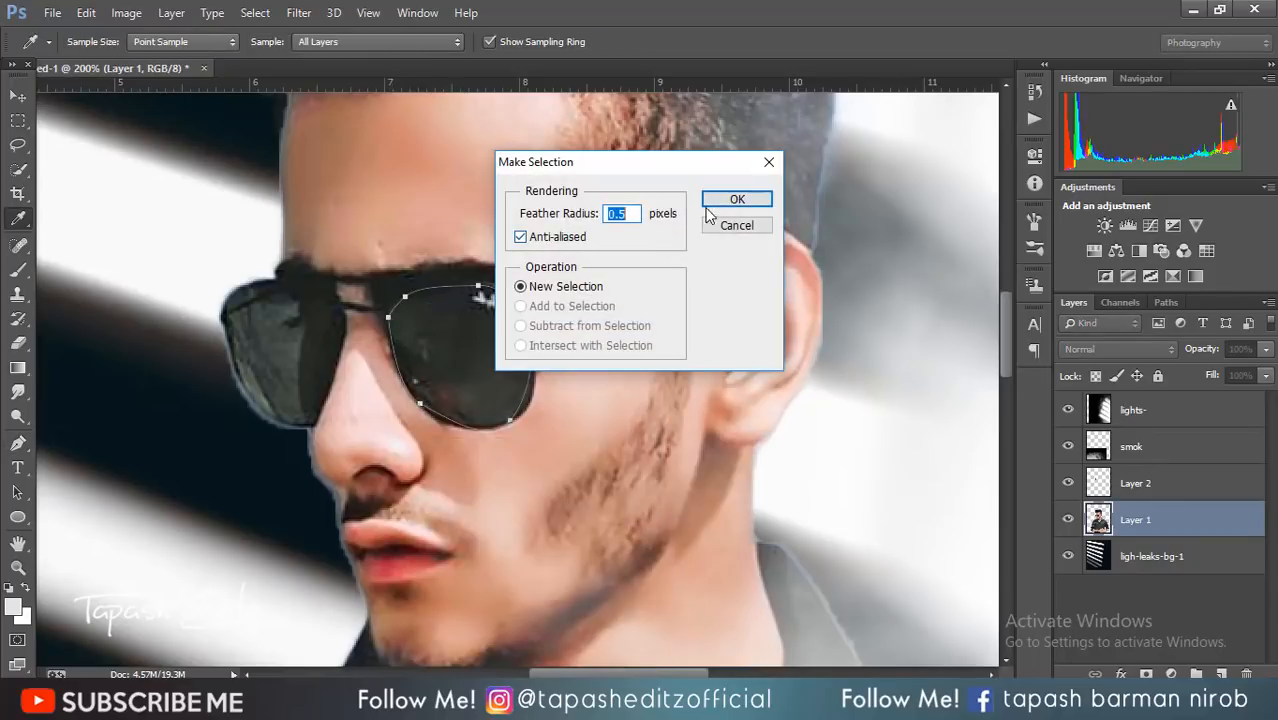
key("Return")
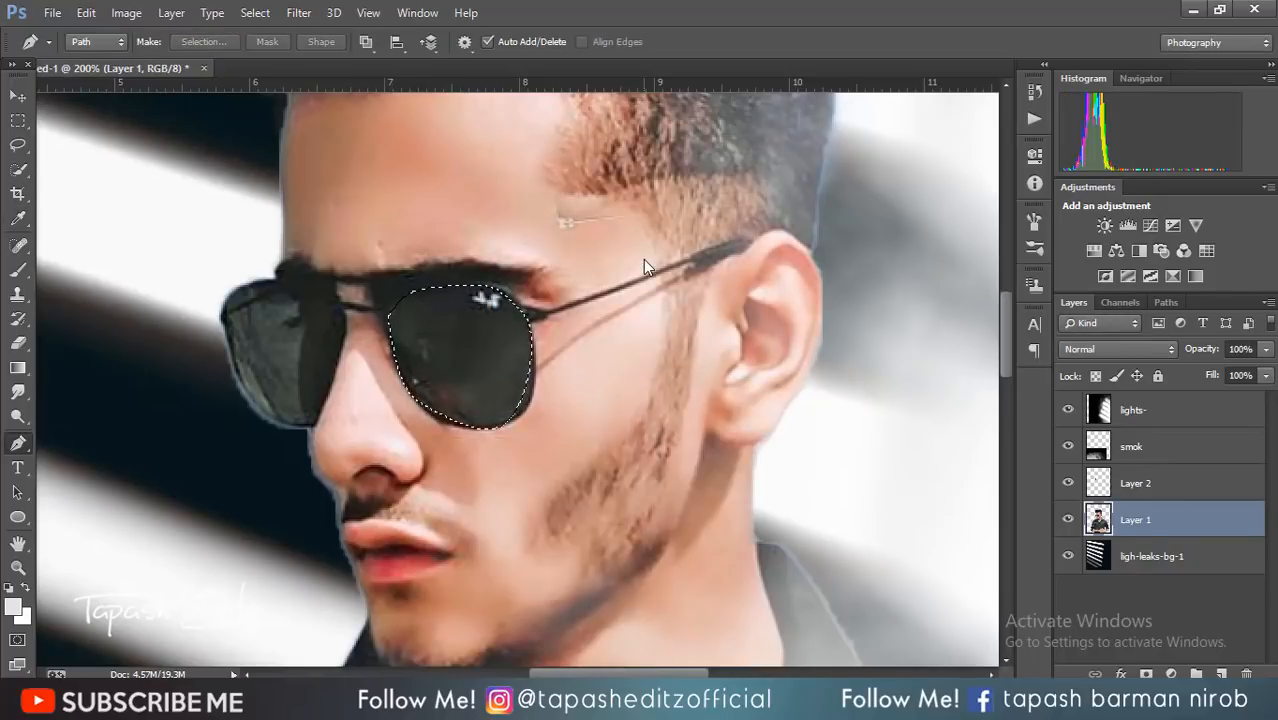
key("ctrl+shift+alt+n")
key("ctrl+d")
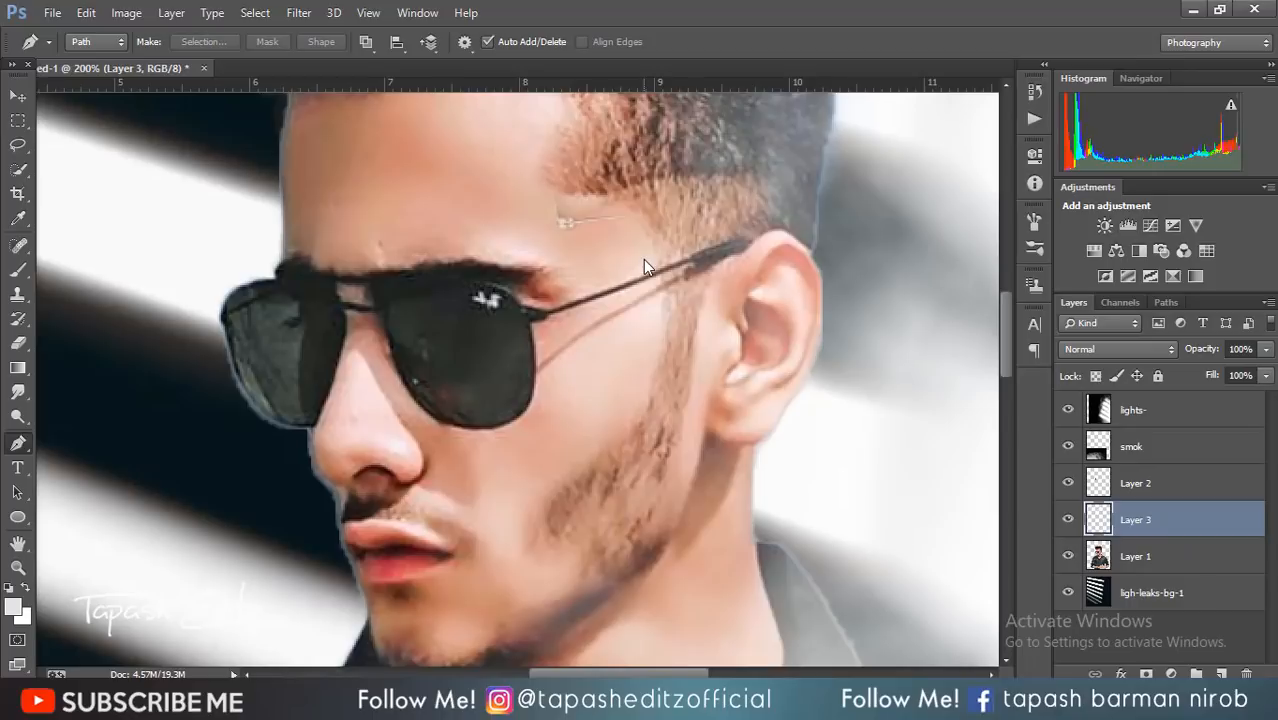
left_click(1164, 485, "shift")
right_click(1168, 495)
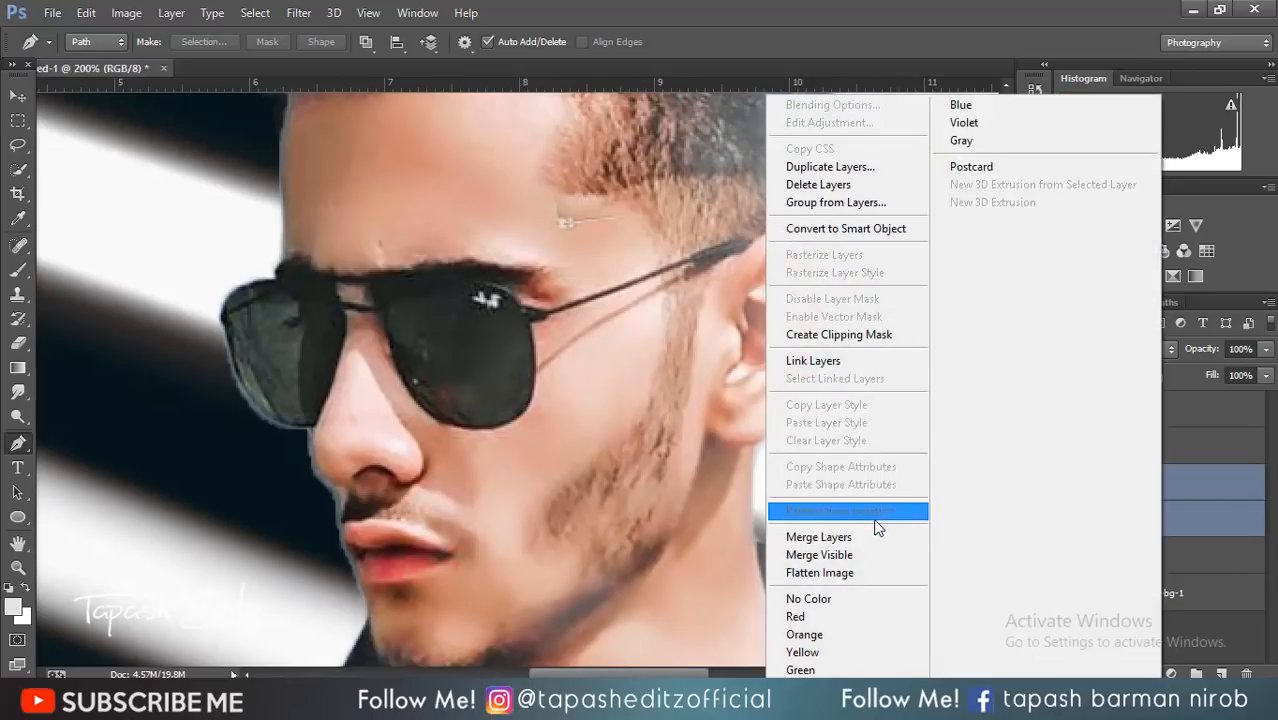
left_click(1212, 500)
Place the eyes image as an embedded layer directly above Layer 2
left_click(1212, 500)
left_click(52, 12)
left_click(118, 335)
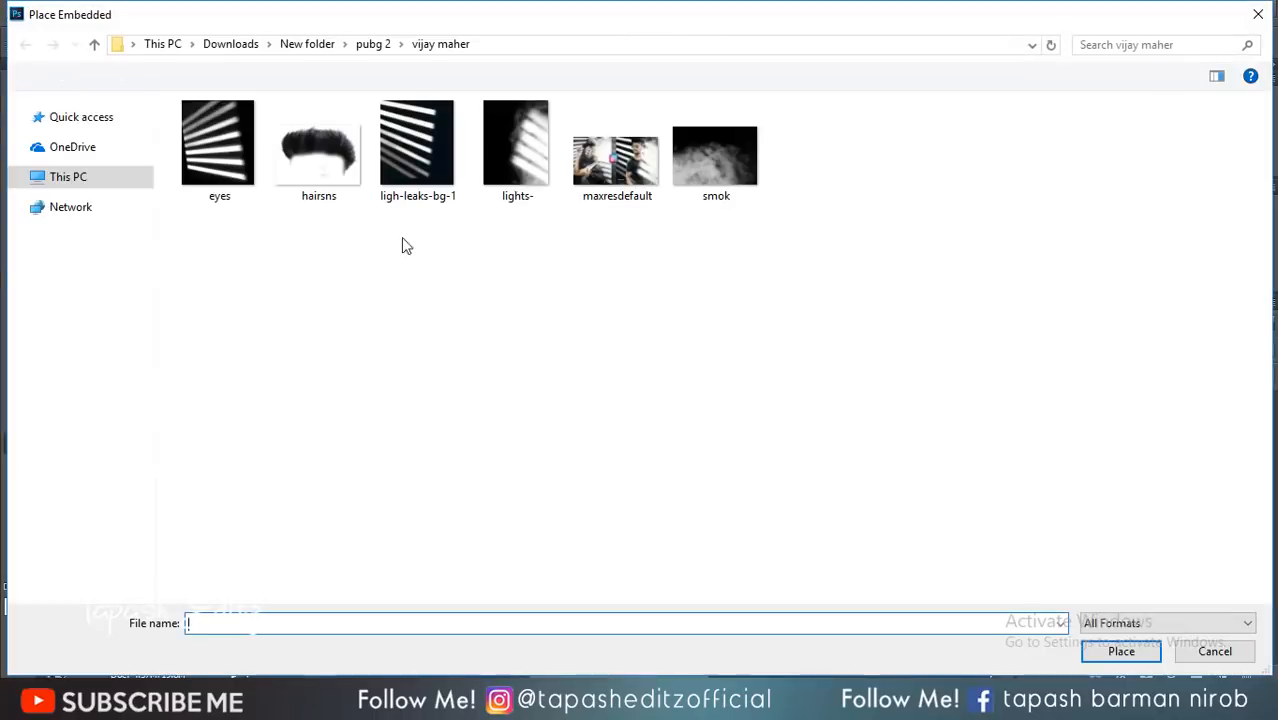
double_click(229, 166)
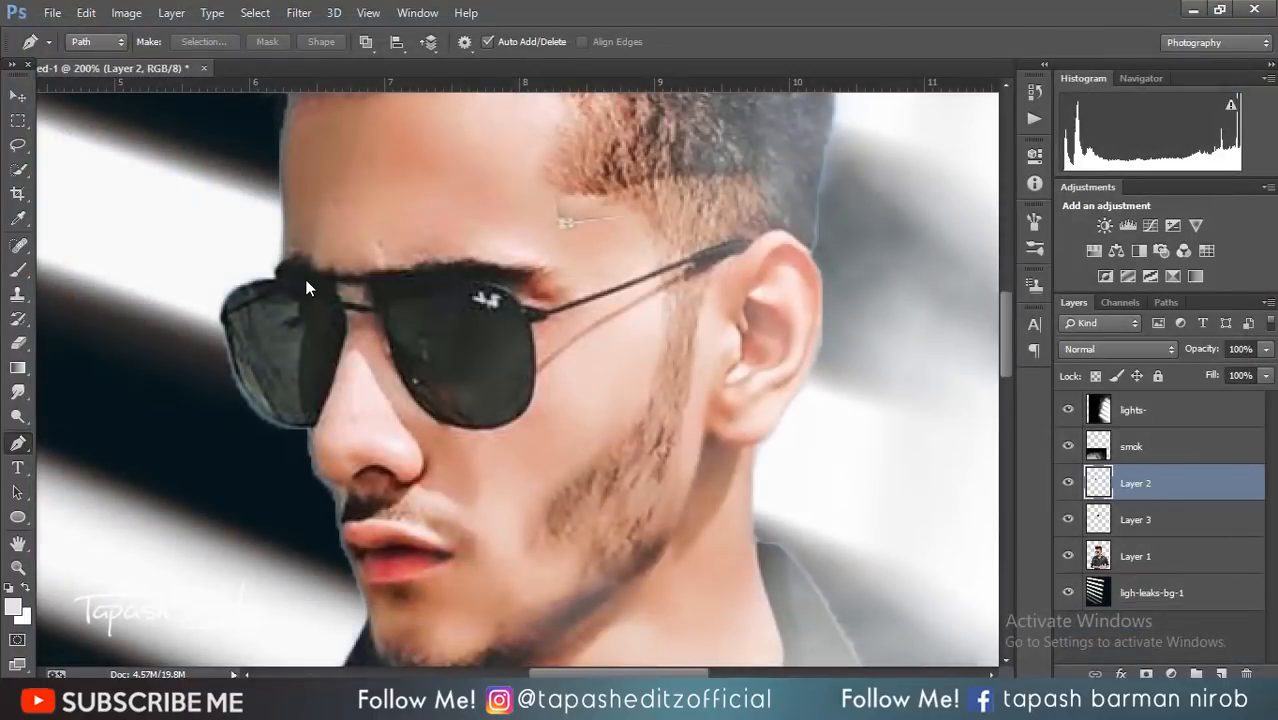
right_click(442, 265)
left_click(465, 277)
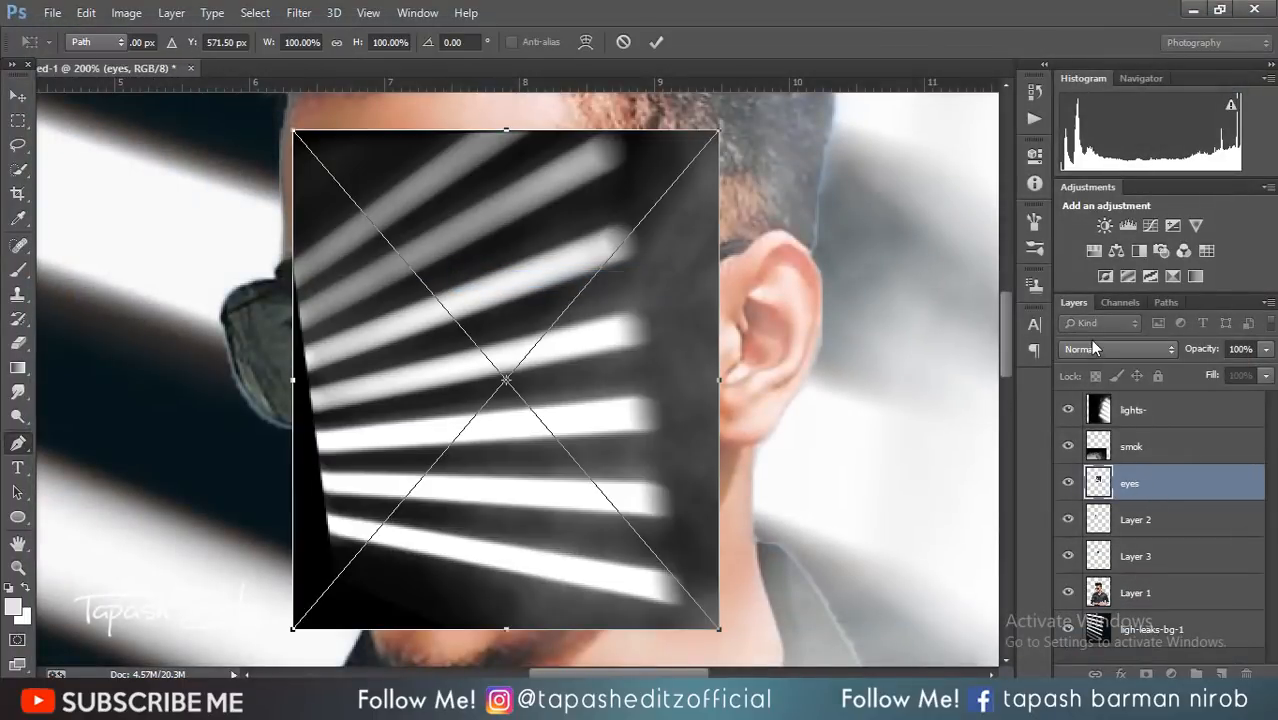
key("p")
Clip the eyes layer to Layer 2 with a clipping mask, keeping the Normal blend mode
left_click(1095, 352)
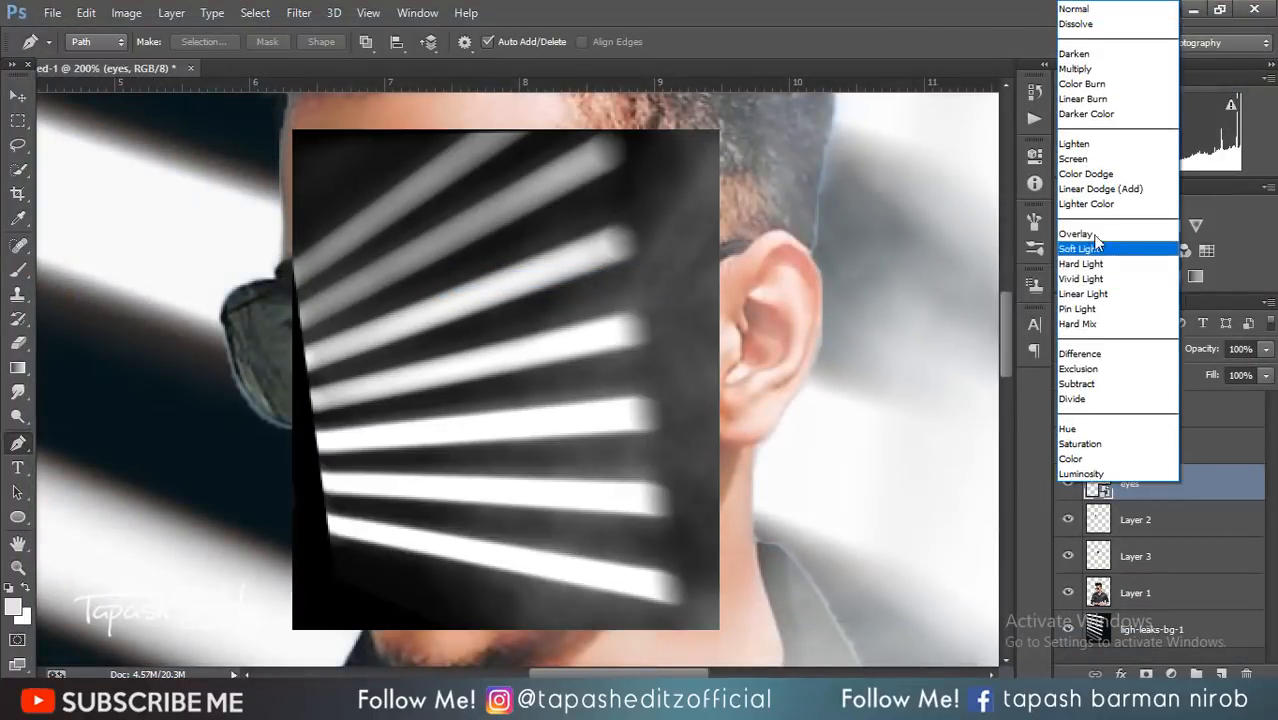
left_click(1182, 352)
right_click(1150, 483)
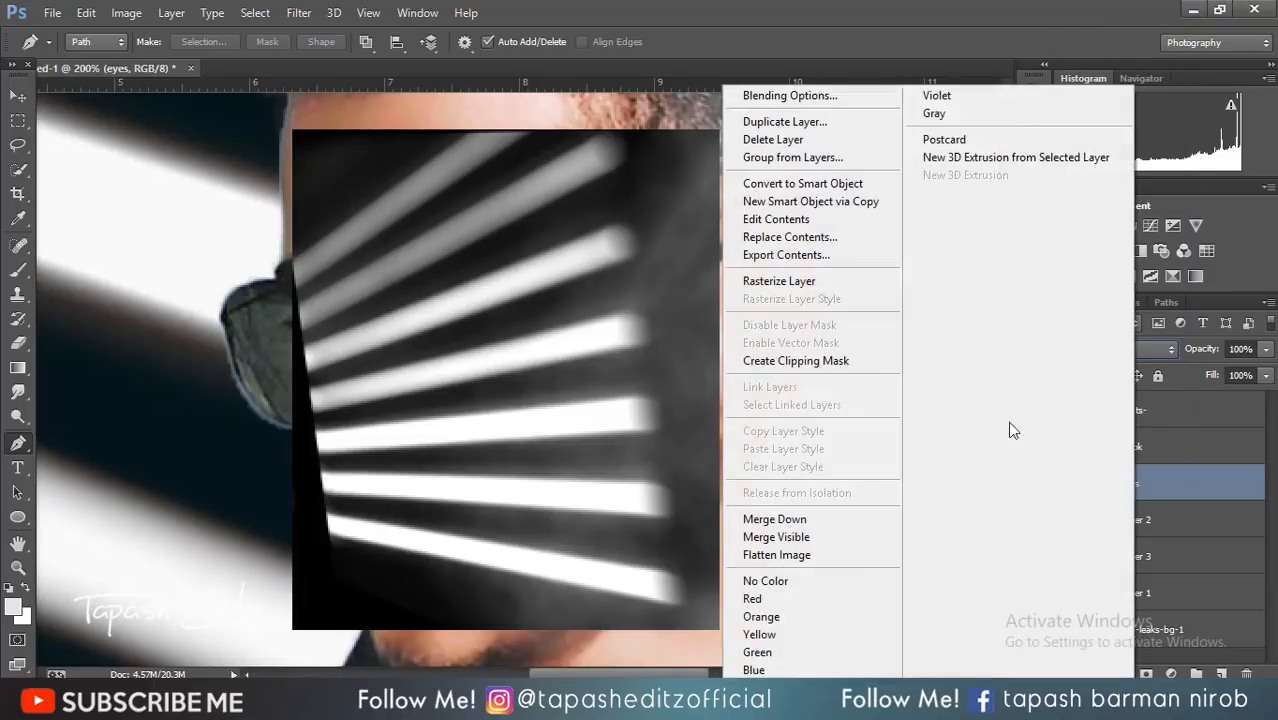
left_click(810, 362)
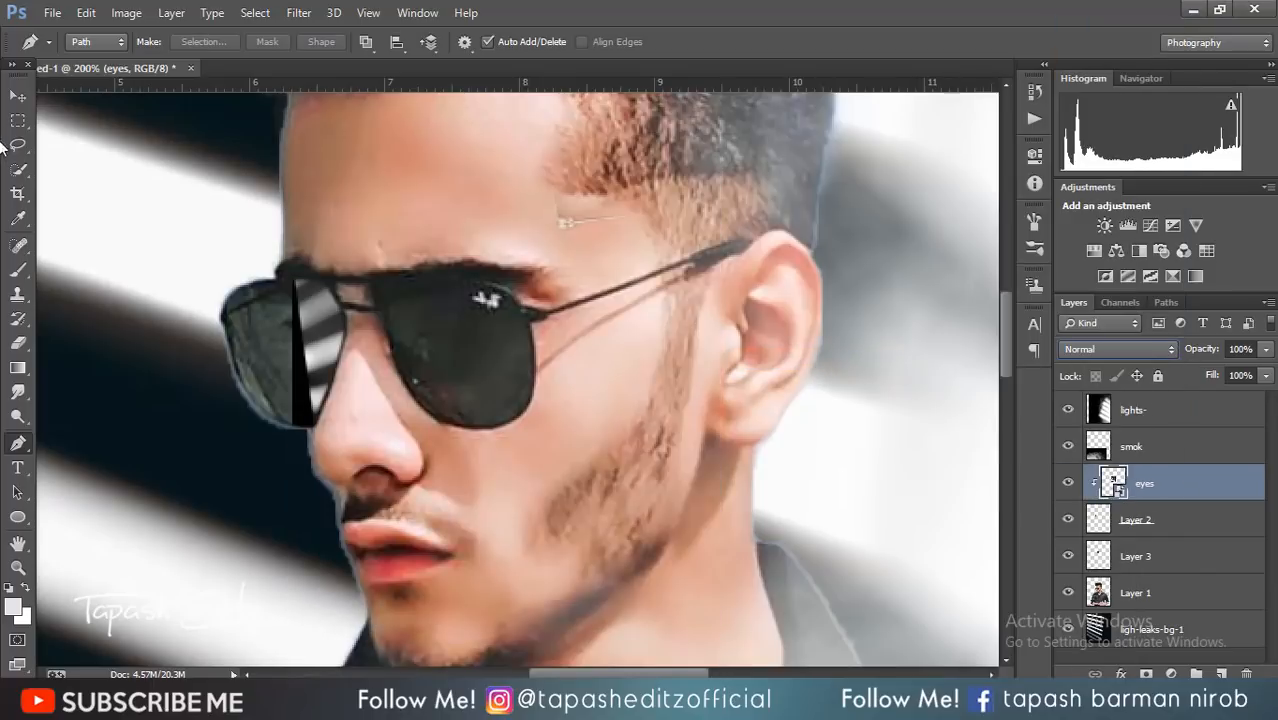
Scale the eyes layer to about 53.5%, position its light stripes over the left-hand lens, and turn off the transform controls
left_click(17, 95)
left_click_drag(325, 327, 157, 370)
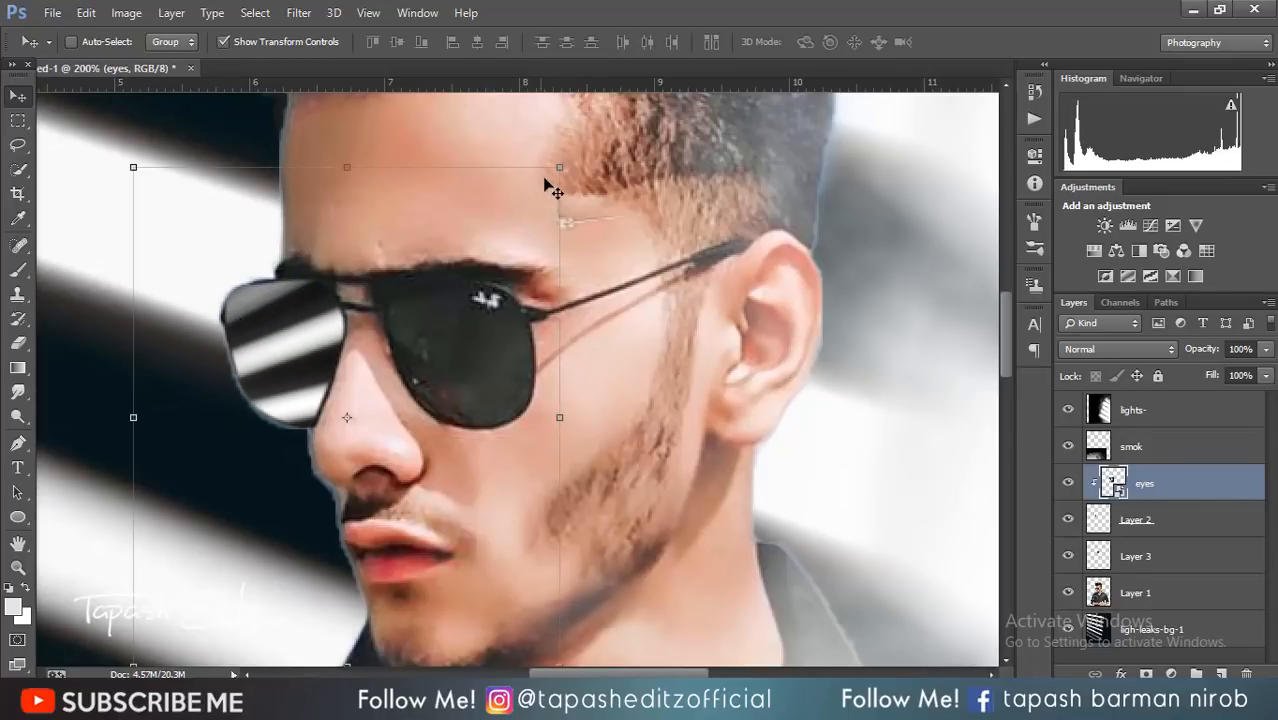
left_click_drag(478, 243, 440, 260)
left_click_drag(271, 320, 237, 293)
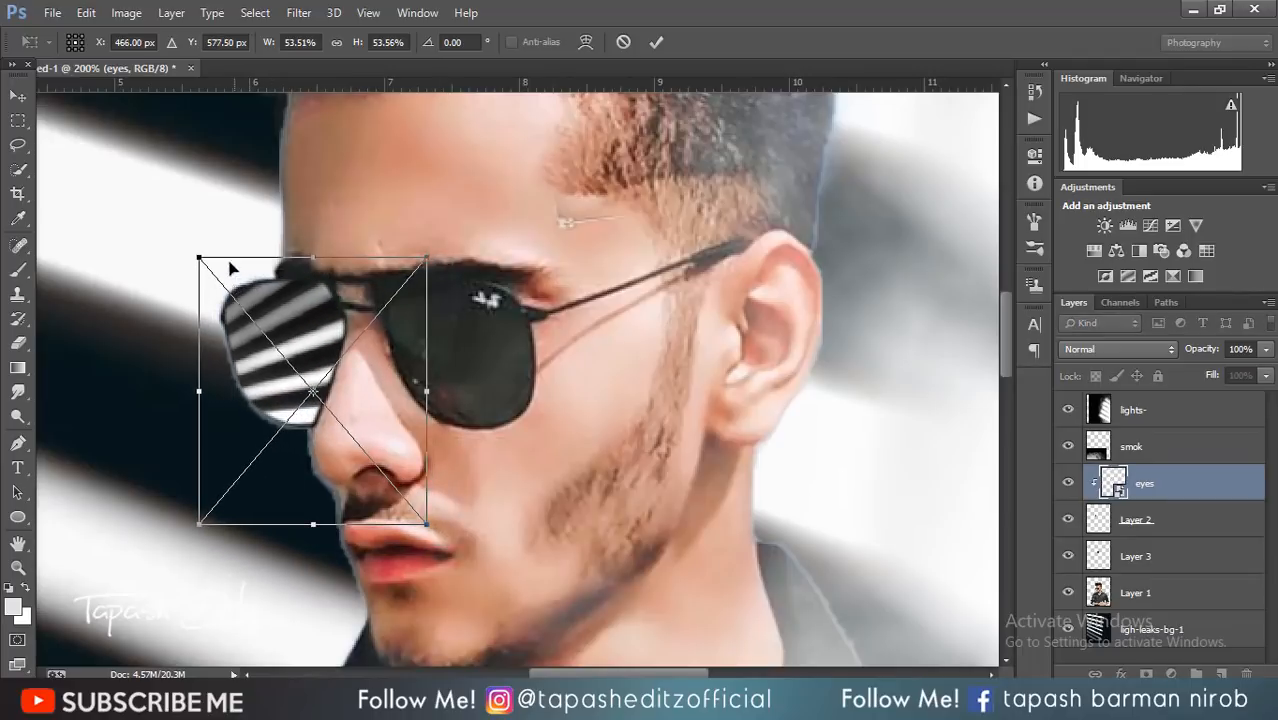
left_click(648, 48)
left_click(225, 42)
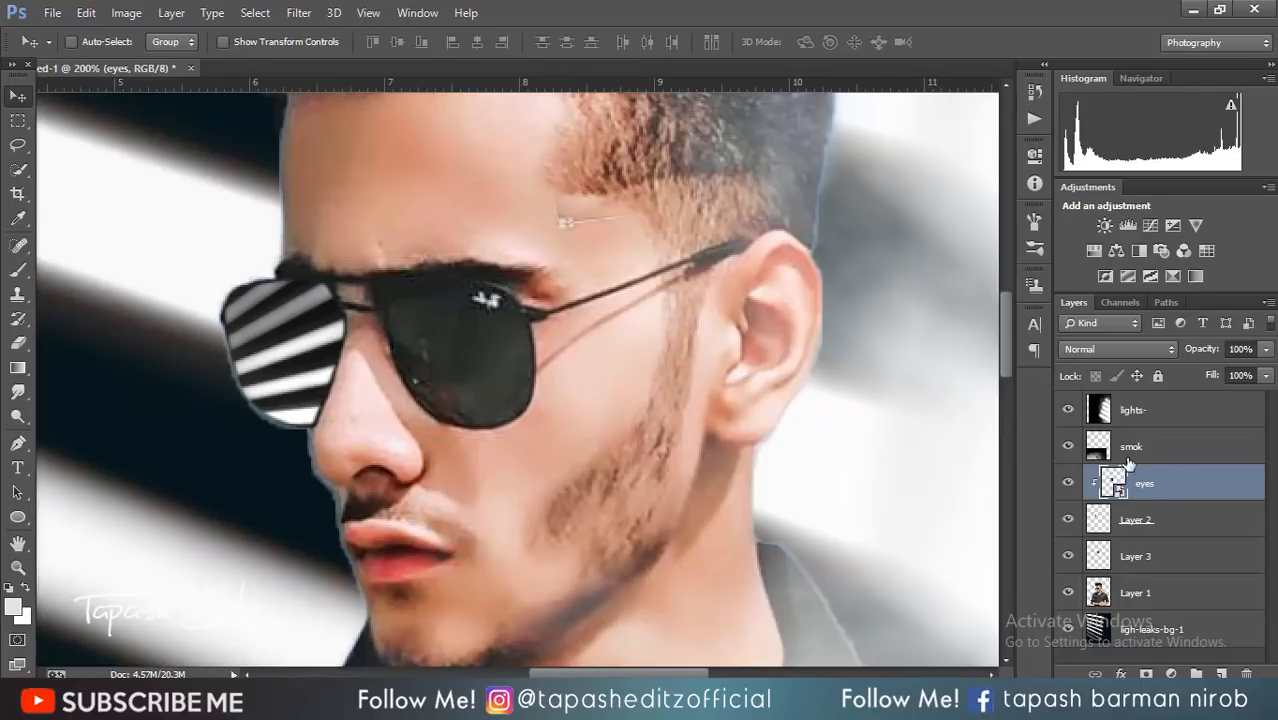
Duplicate the eyes layer, move the copy directly above Layer 3, and clip it to that layer
key("ctrl+j")
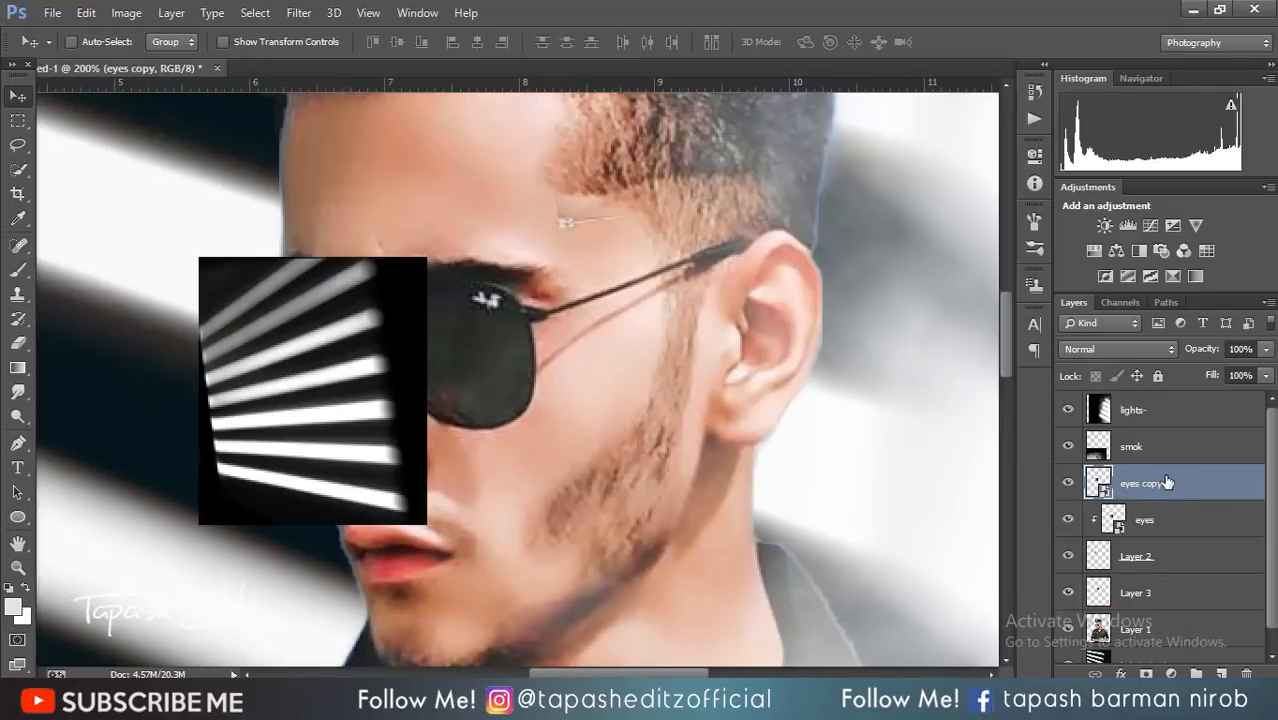
left_click_drag(1166, 483, 1193, 563)
right_click(1193, 563)
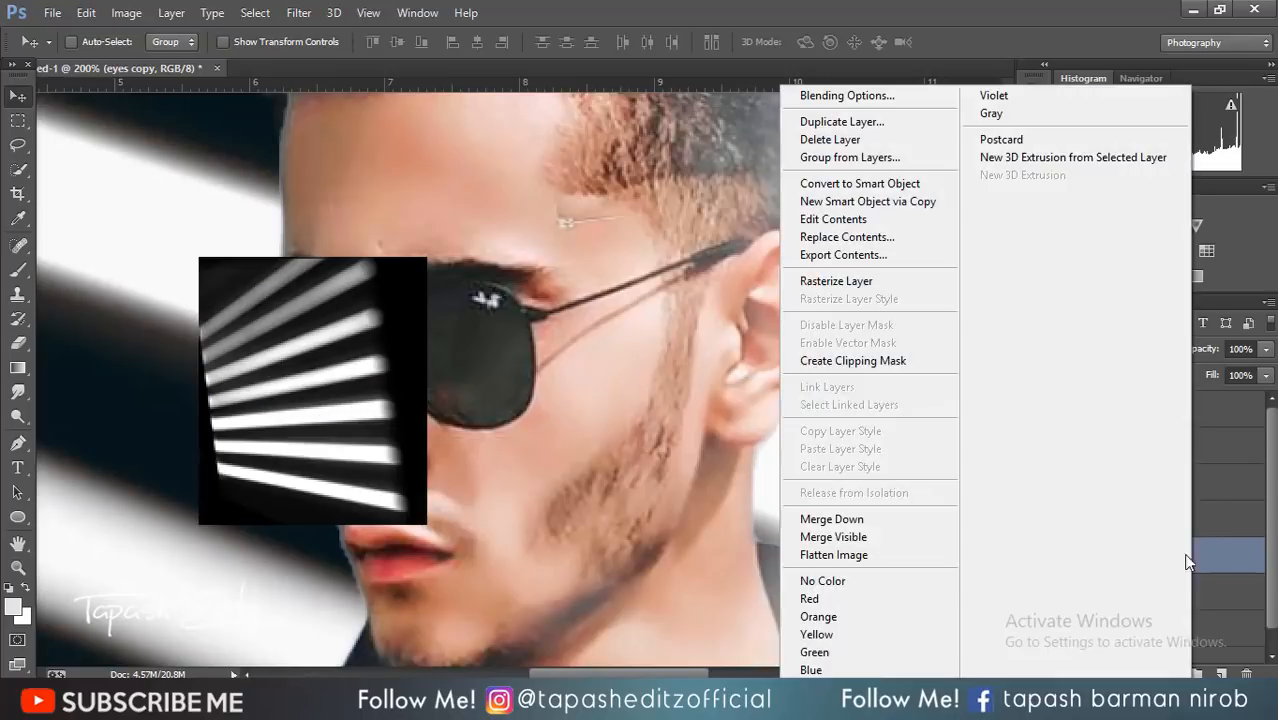
left_click(855, 360)
Move the eyes copy layer sideways so its light stripes fill the right-hand lens
left_click_drag(448, 337, 458, 337)
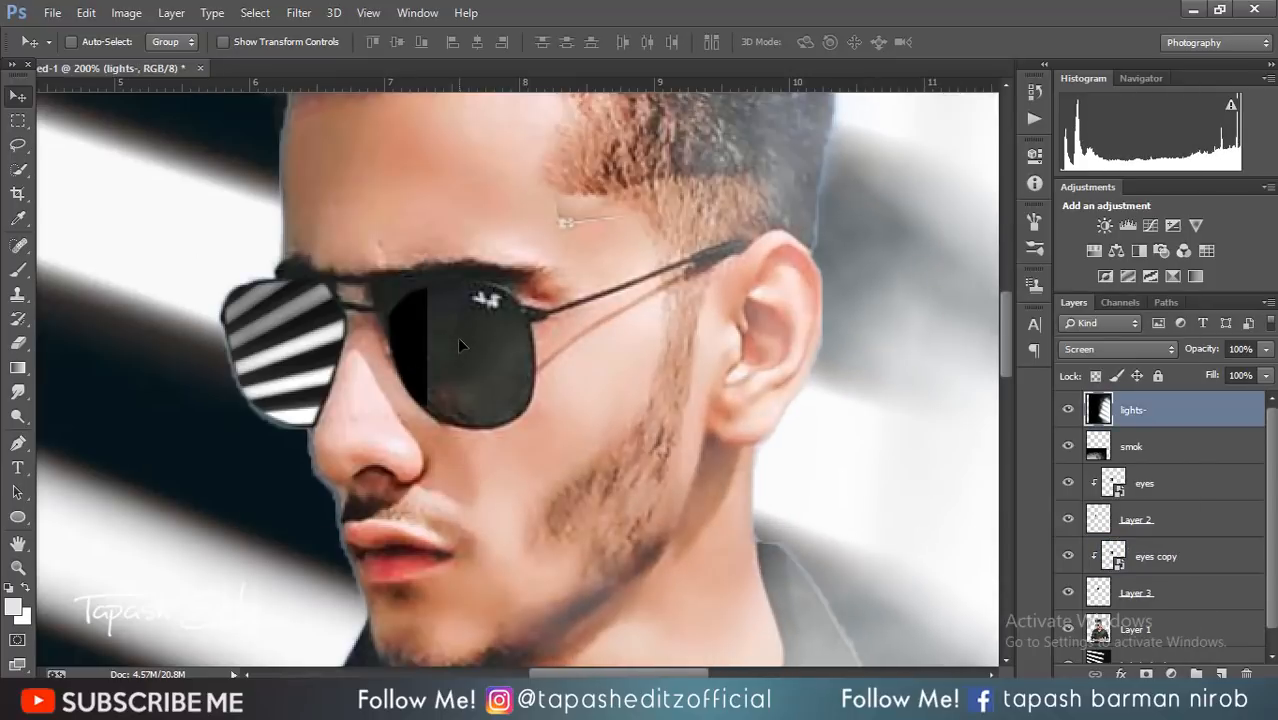
left_click(1173, 563)
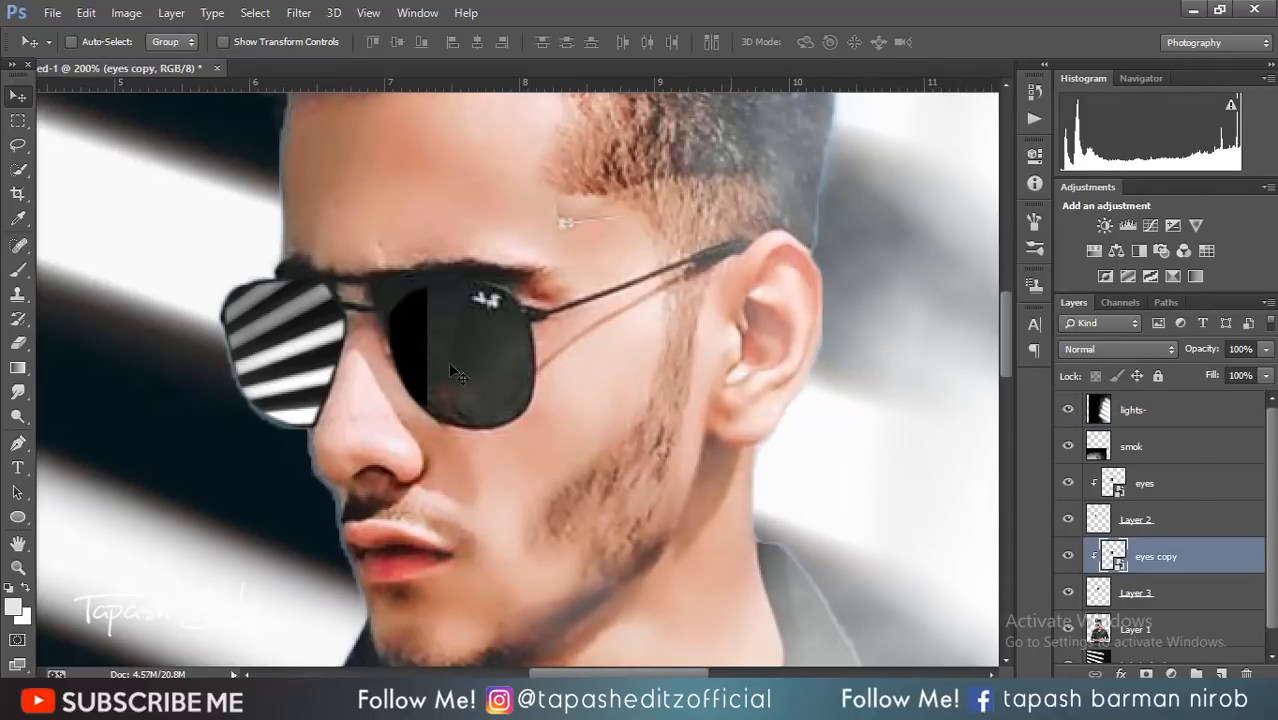
left_click_drag(401, 321, 547, 324)
key("ctrl+minus")
key("ctrl+minus")
key("ctrl+minus")
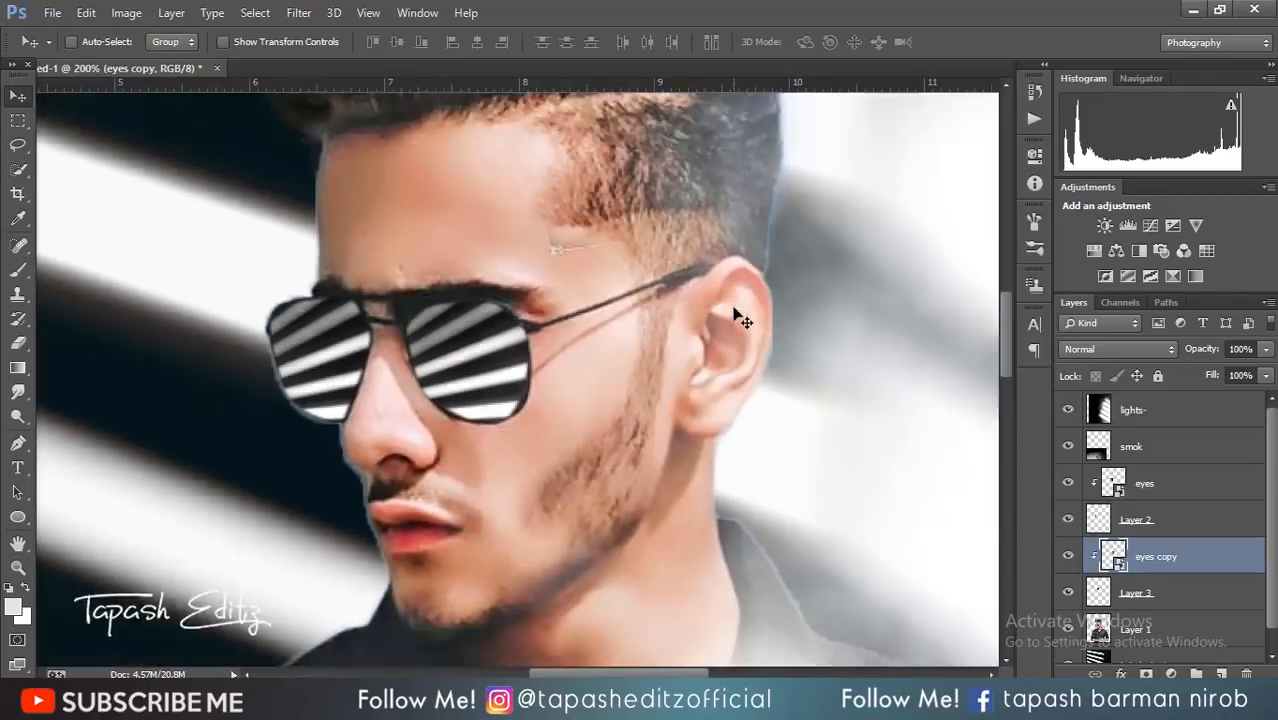
key("ctrl+minus")
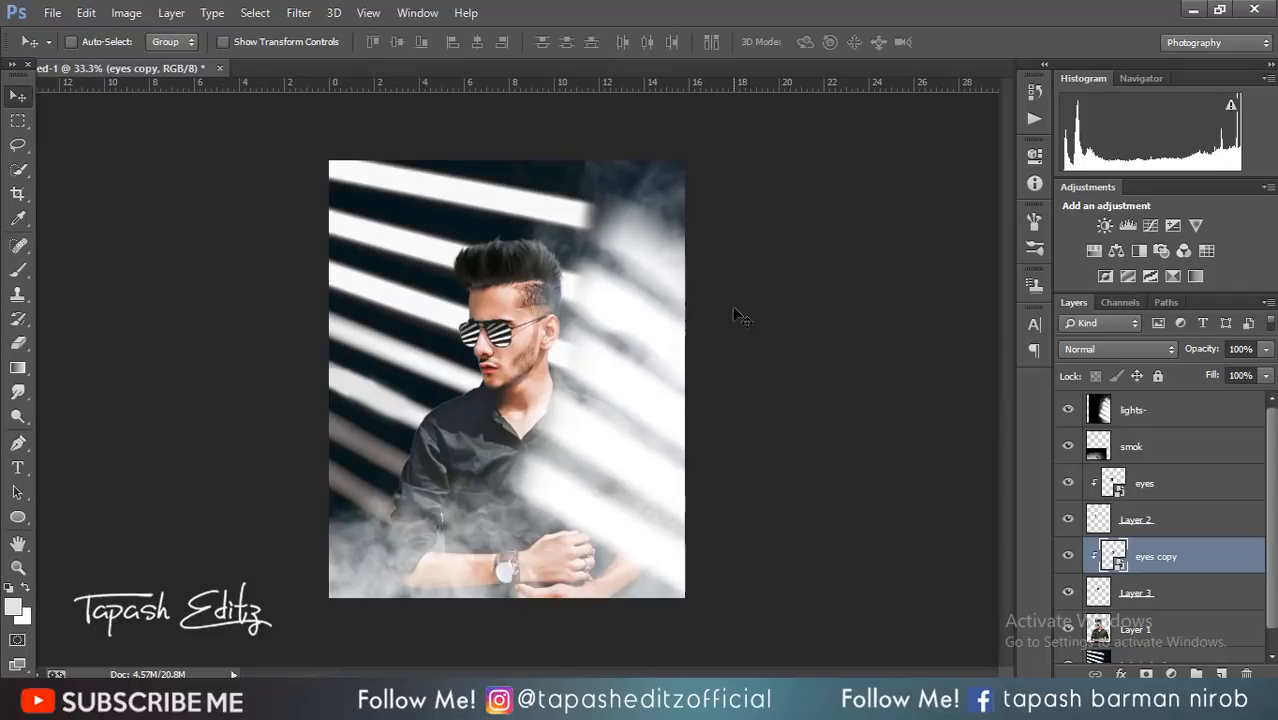
Stamp all visible layers into a new layer above lights- and open it in the Camera Raw Filter
left_click(1196, 406)
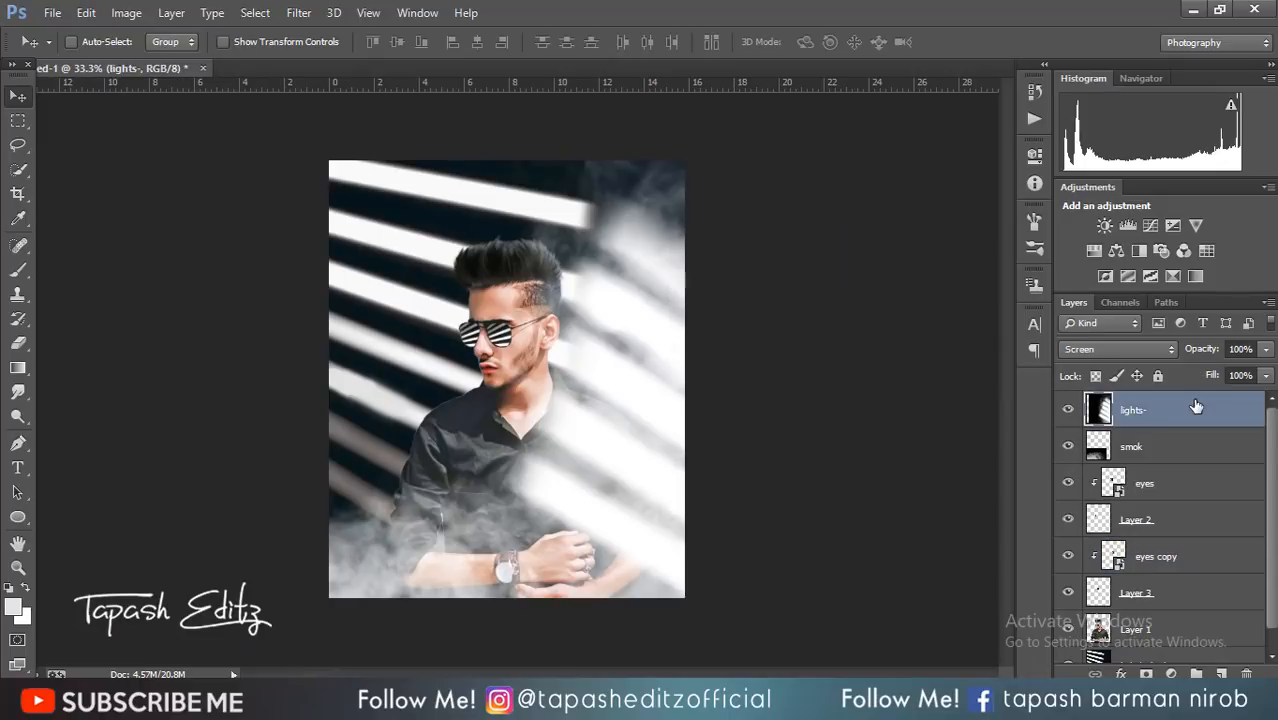
key("ctrl+shift+alt+e")
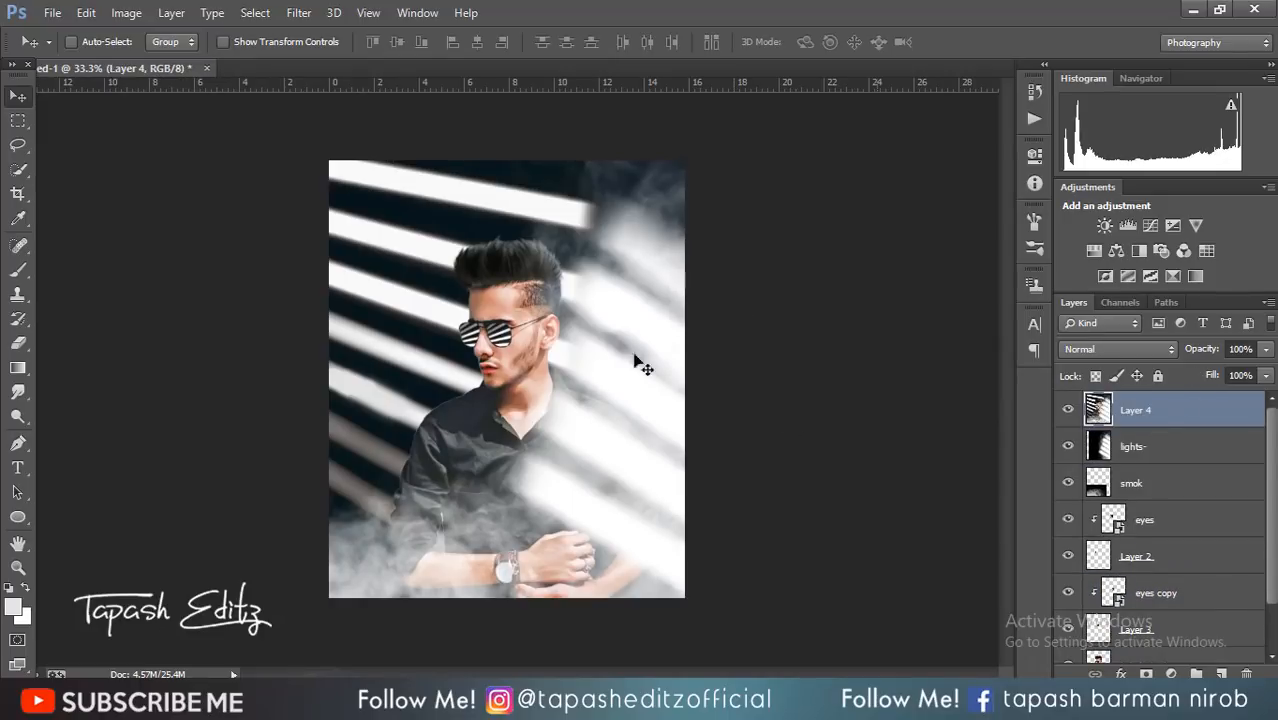
left_click(298, 12)
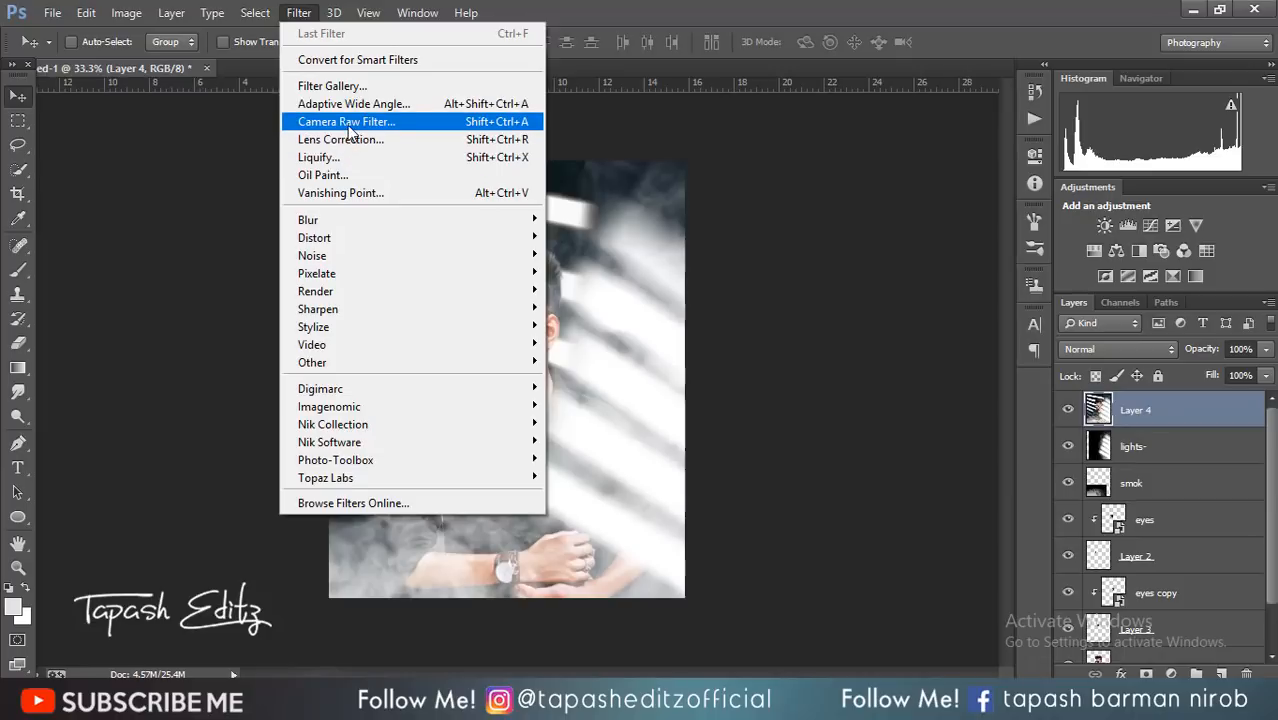
left_click(347, 121)
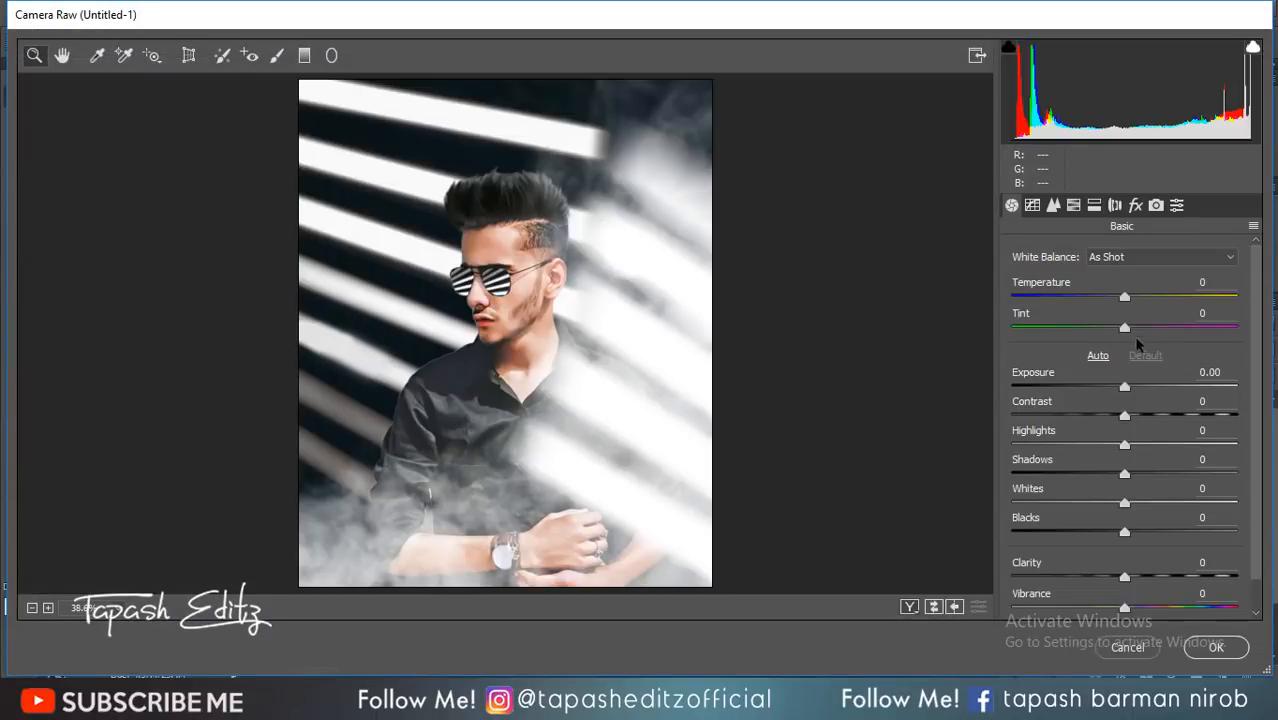
Set the basic adjustments to Temperature +2, Highlights -82, Shadows +43, Blacks -14 and Clarity +21
left_click_drag(1140, 298, 1126, 298)
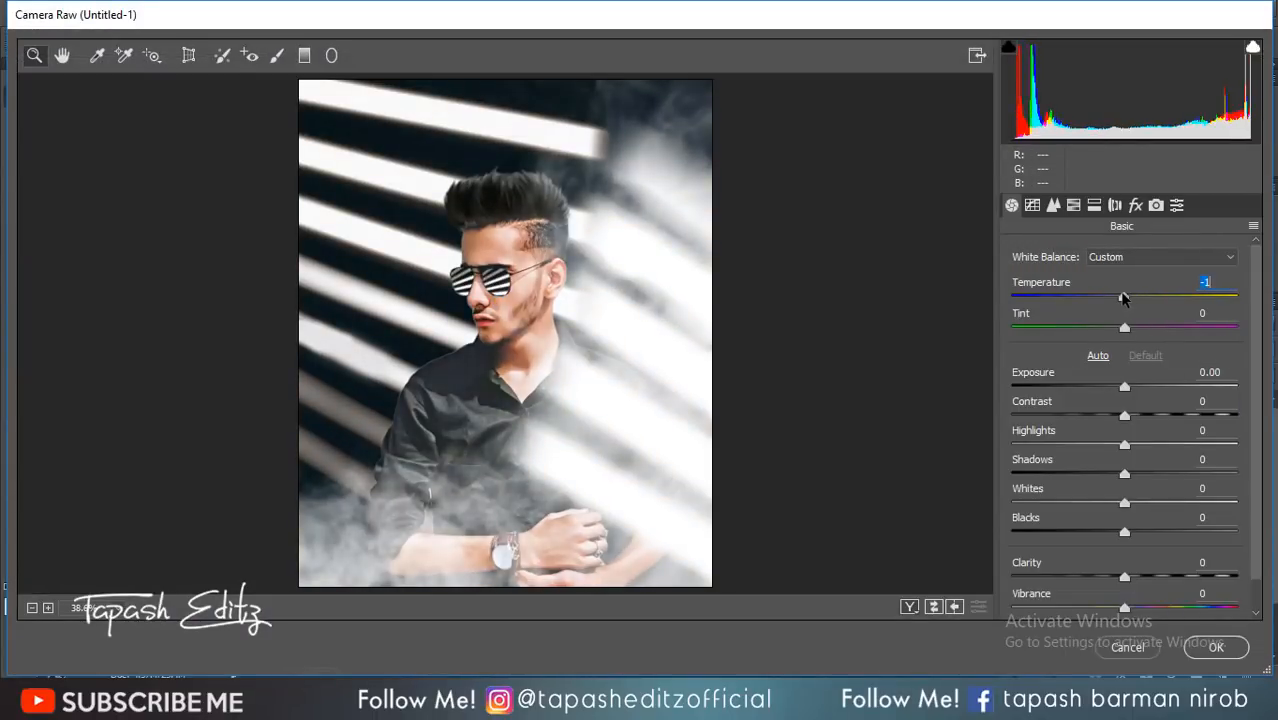
left_click_drag(1124, 440, 1033, 434)
left_click_drag(1124, 473, 1173, 476)
mouse_move(1128, 535)
left_mouse_down()
mouse_move(1091, 527)
mouse_move(1115, 531)
left_mouse_up()
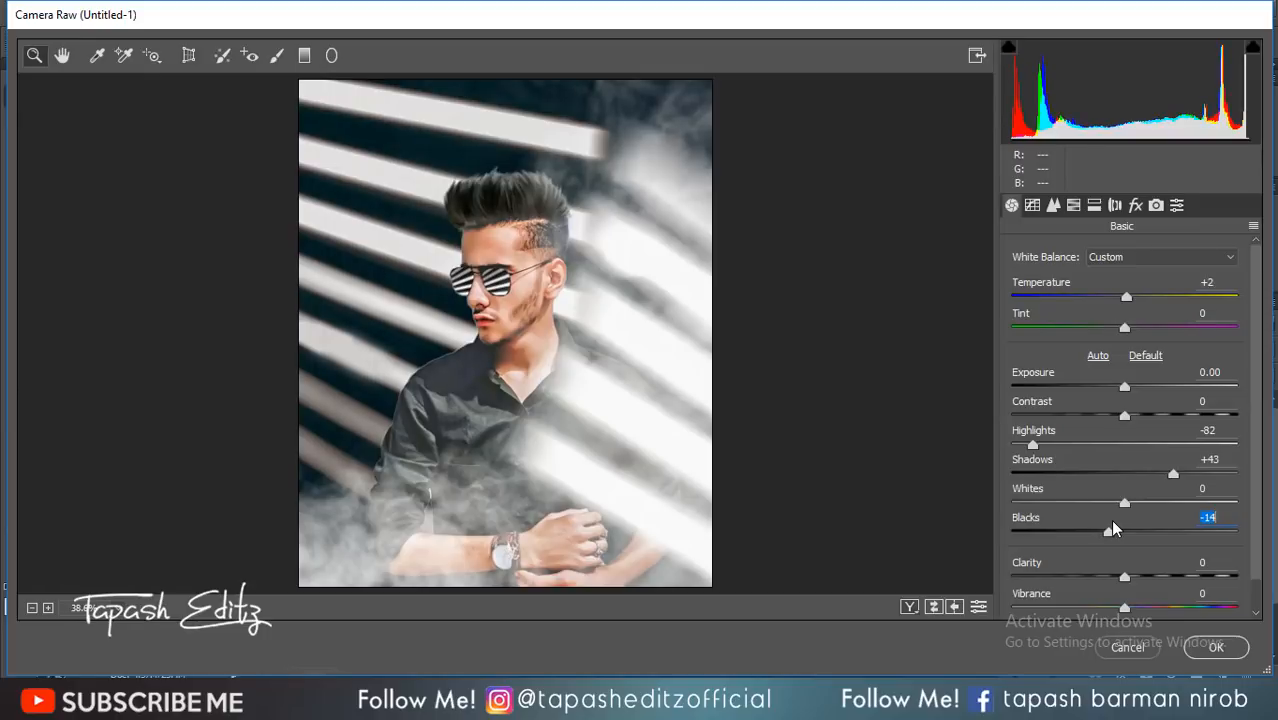
left_click_drag(1125, 578, 1147, 578)
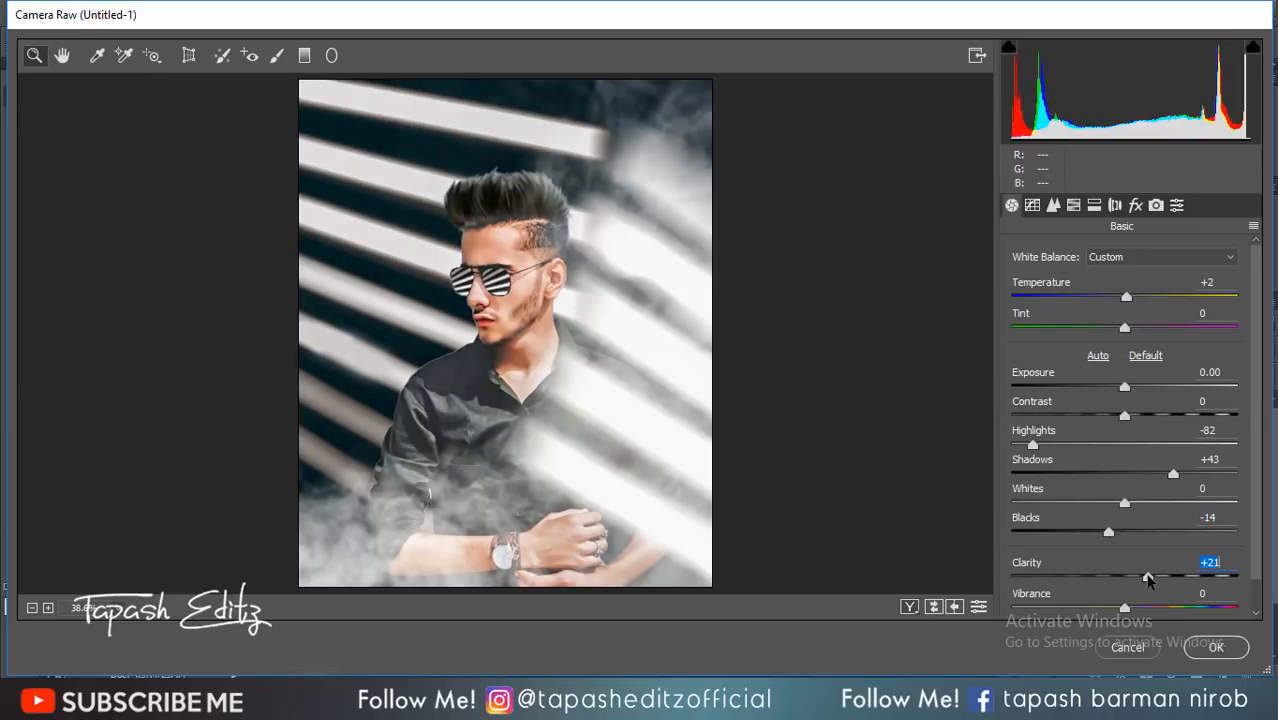
Set the HSL luminance of Oranges to +22 and Yellows to -42
left_click(1073, 205)
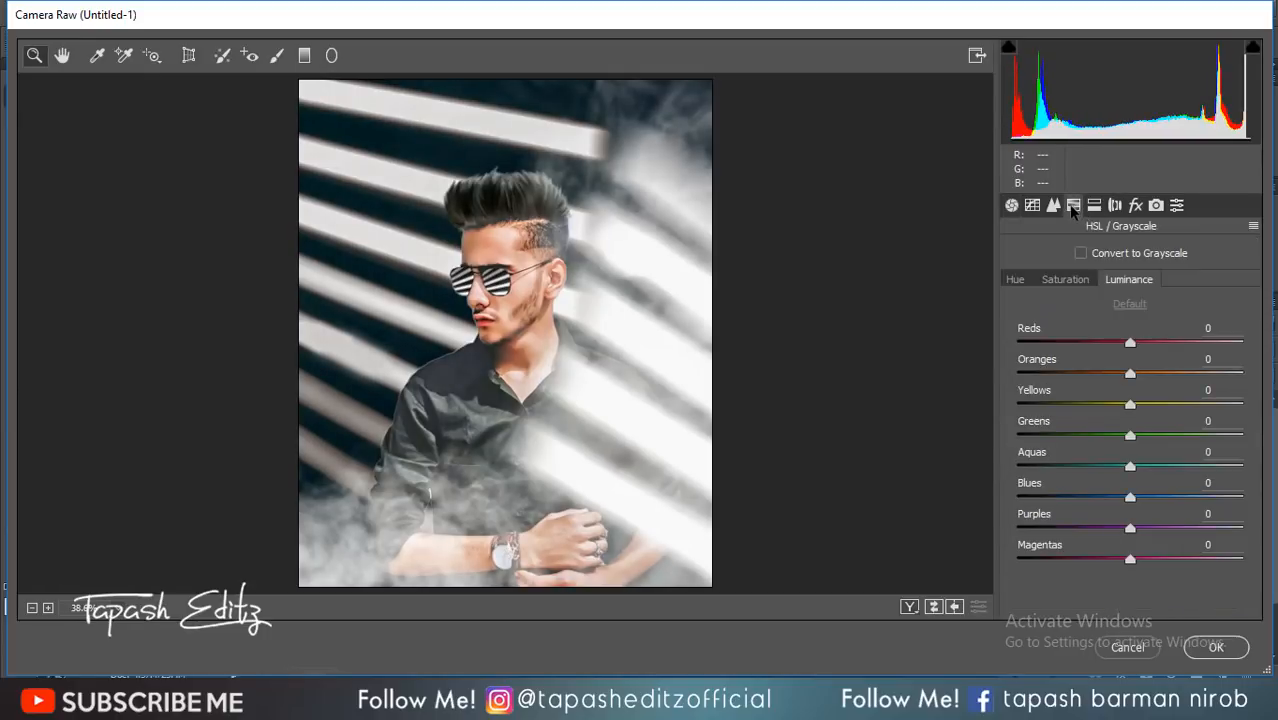
left_click(1084, 280)
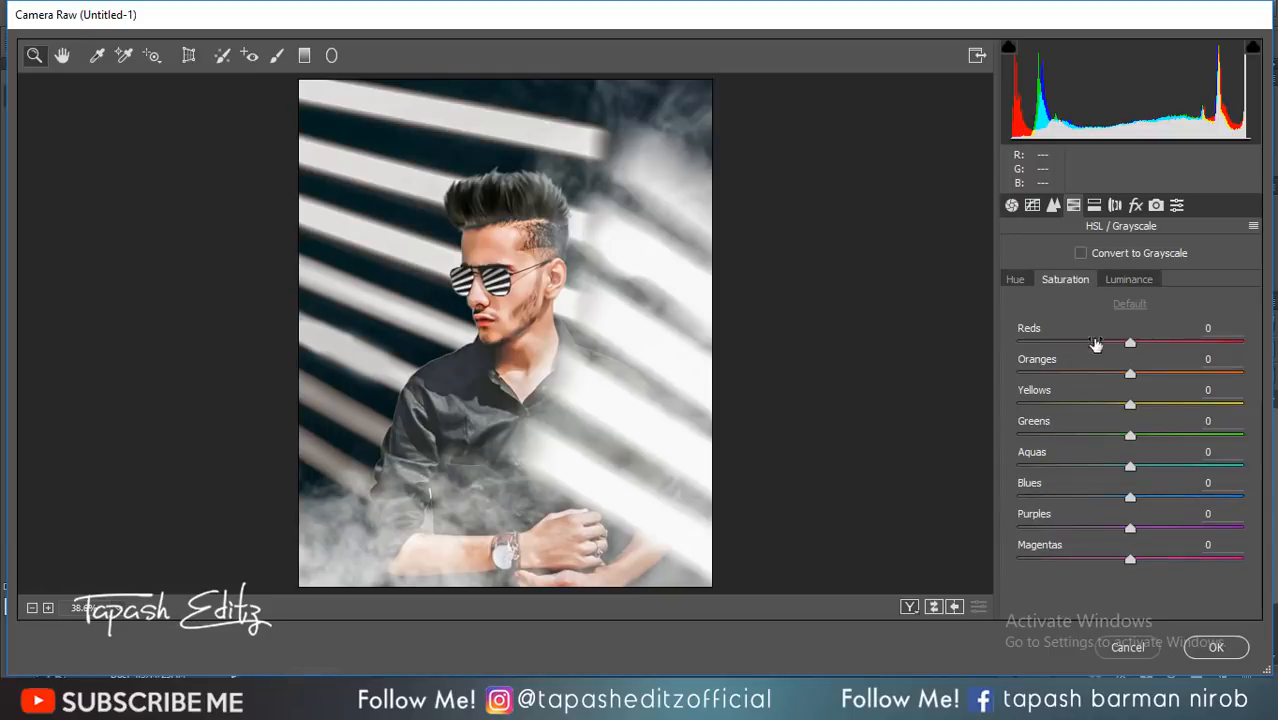
left_click(1126, 280)
left_click_drag(1130, 373, 1088, 397)
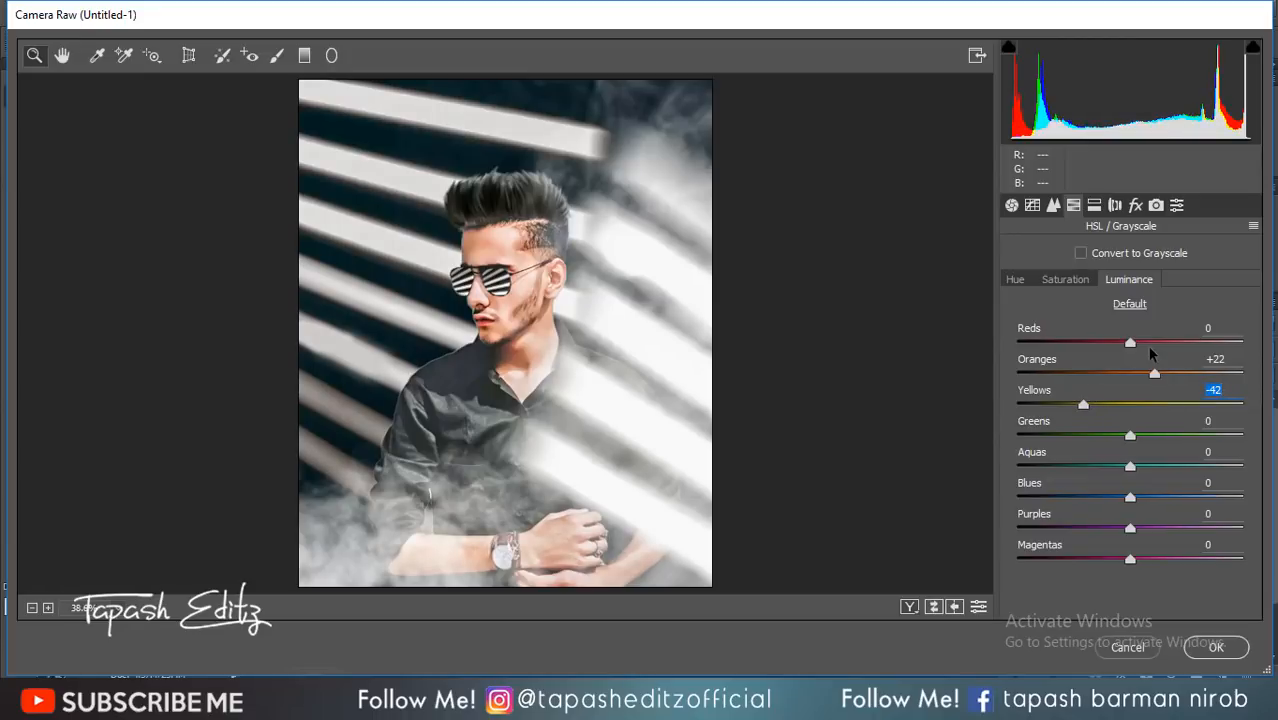
left_click_drag(1185, 343, 1148, 346)
Set the HSL saturation to Reds +16, Oranges -17, Aquas +71, Blues +78 and Purples +7
left_click(1076, 281)
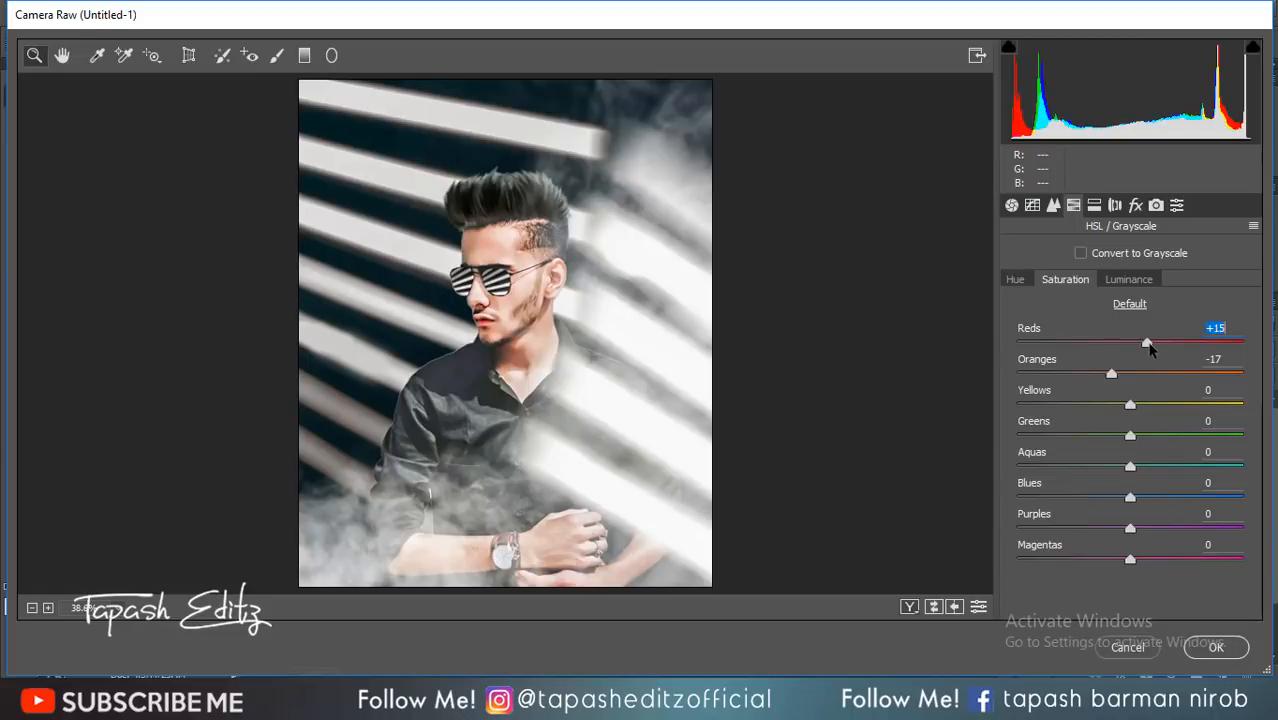
left_click_drag(1130, 497, 1218, 497)
left_click_drag(1153, 468, 1210, 467)
left_click_drag(1146, 530, 1153, 535)
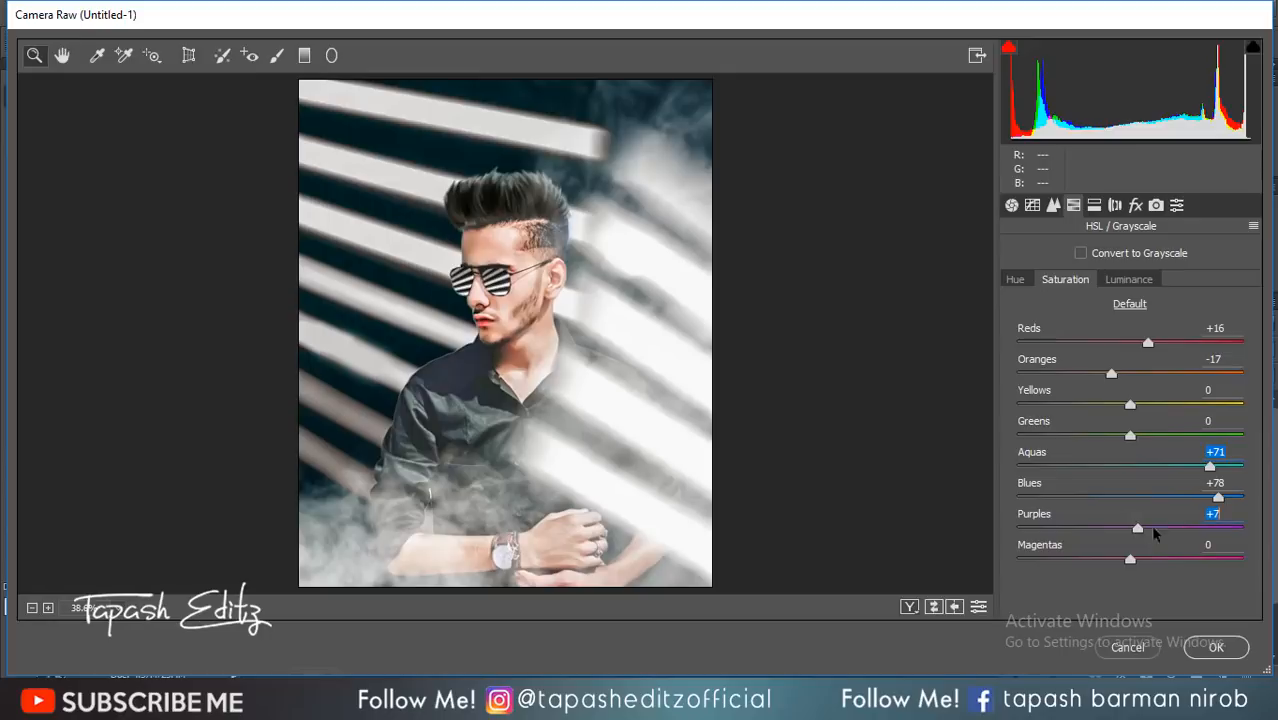
Set the HSL hue to Yellows -47, Aquas +6 and Blues +15, and the post-crop vignetting amount to -27
left_click(1015, 280)
left_click_drag(1130, 497, 1137, 466)
left_click_drag(1130, 404, 1077, 405)
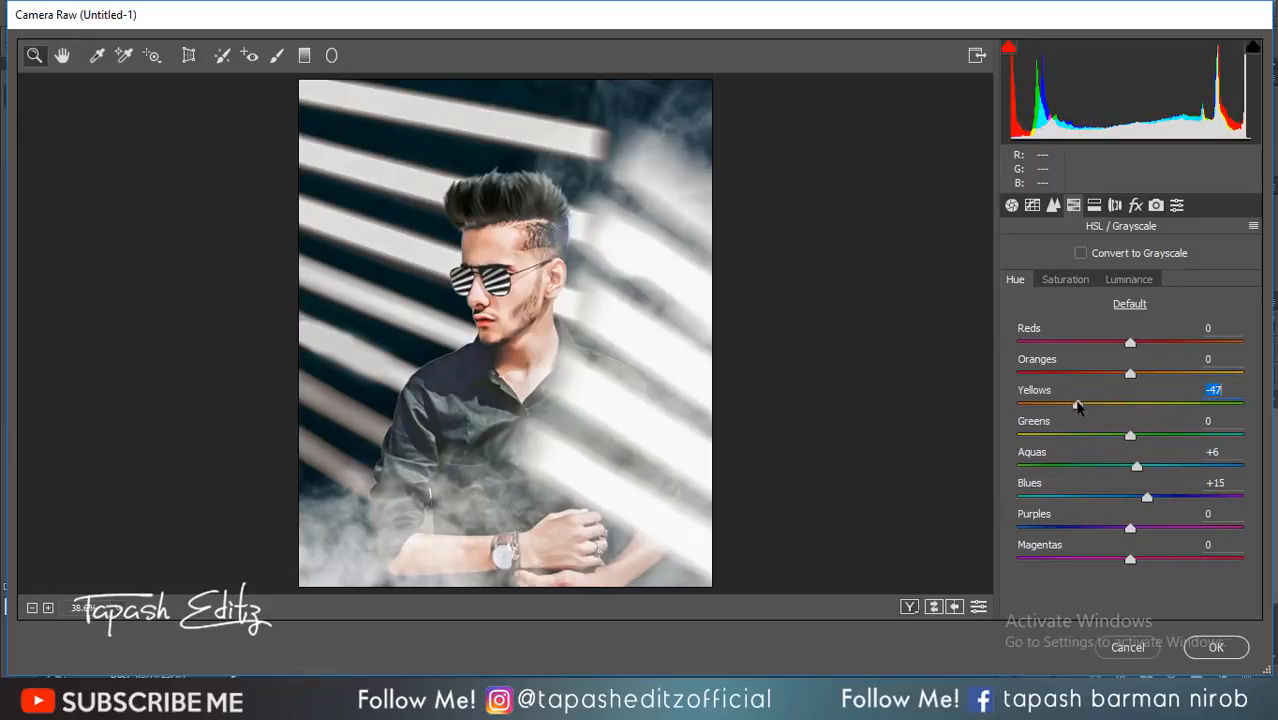
left_click(1135, 205)
left_click_drag(1126, 513, 1095, 513)
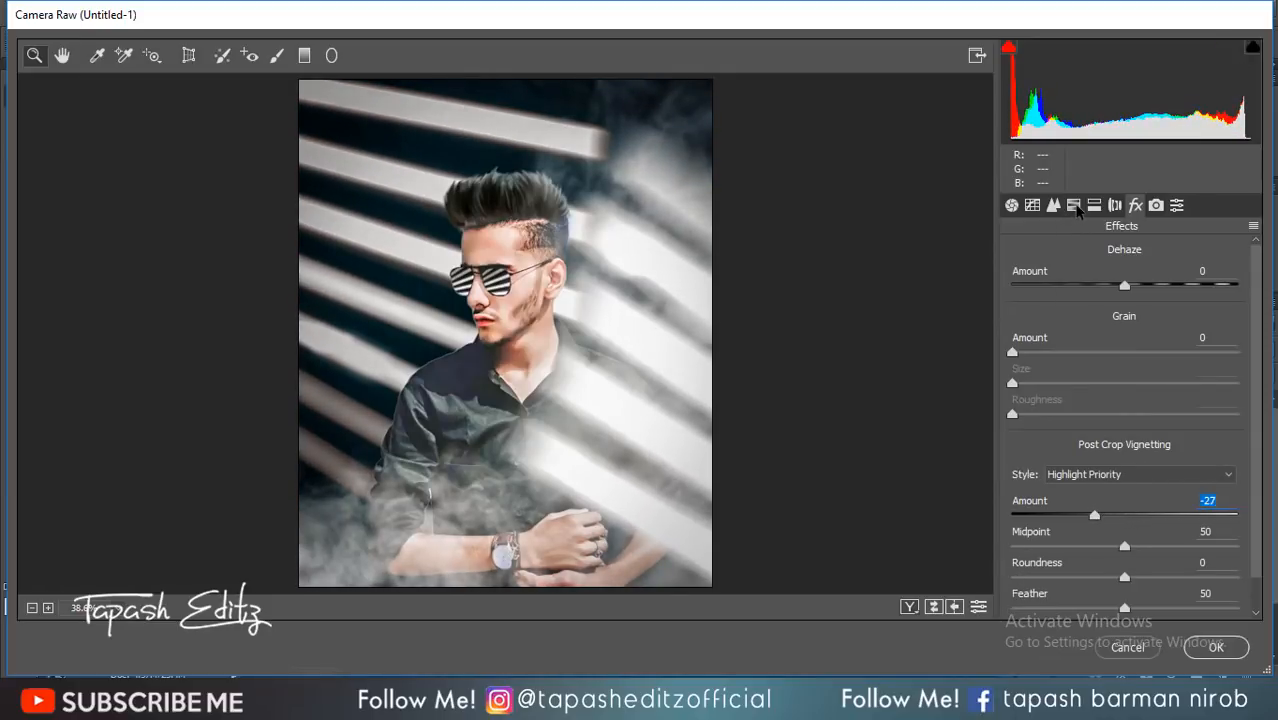
Apply split toning with highlights Hue 63 and Saturation 18, and shadows Hue 63 and Saturation 1, then accept the Camera Raw grade
left_click(1074, 205)
left_click(1095, 206)
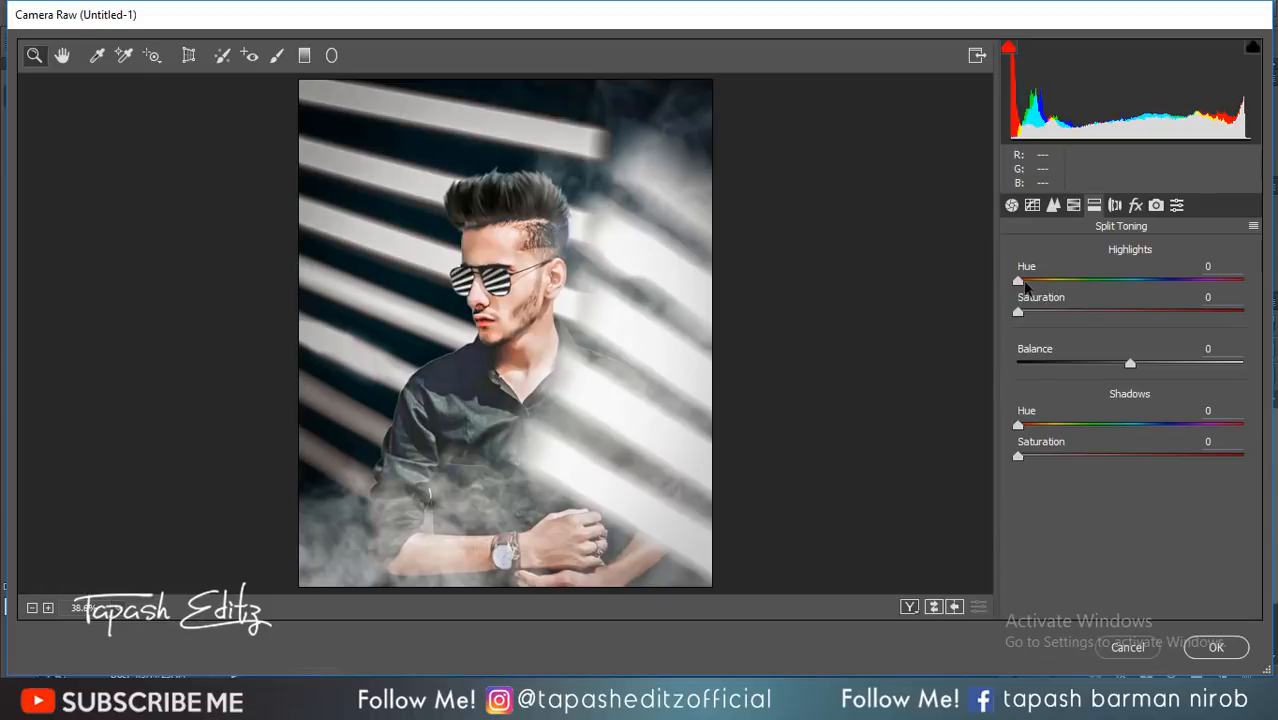
left_click_drag(1038, 282, 1058, 312)
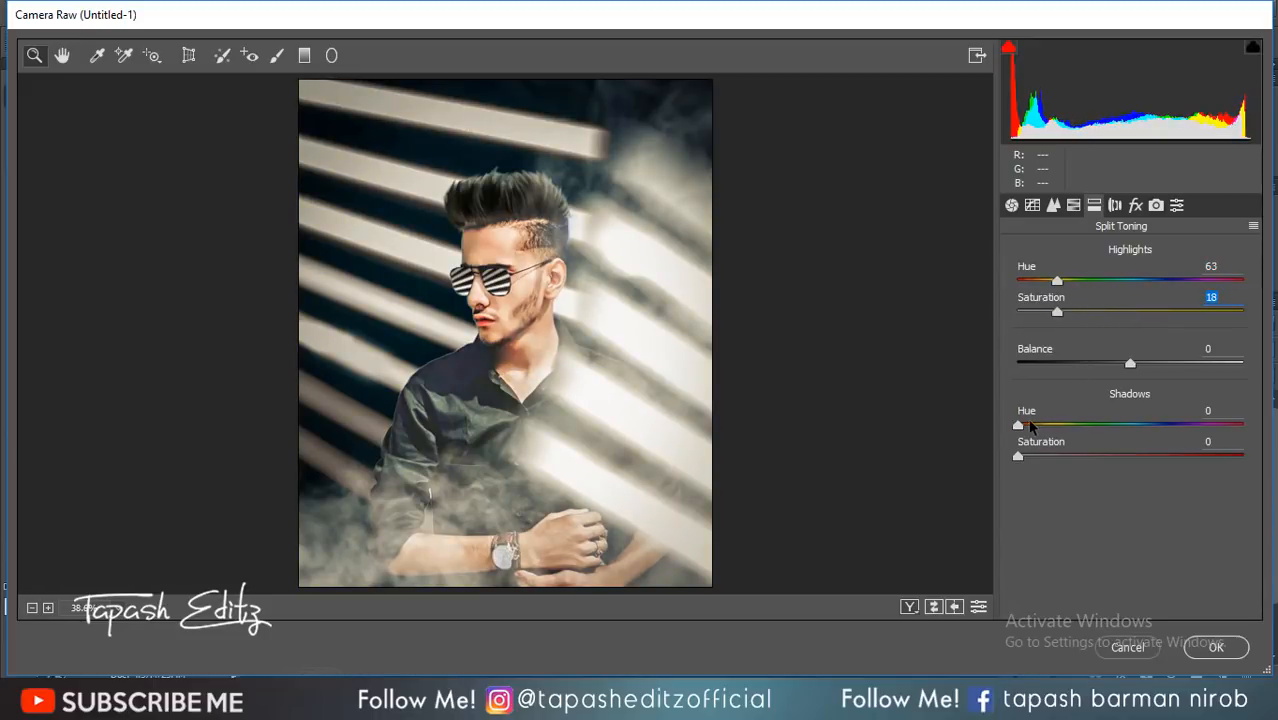
left_click_drag(1020, 426, 1060, 428)
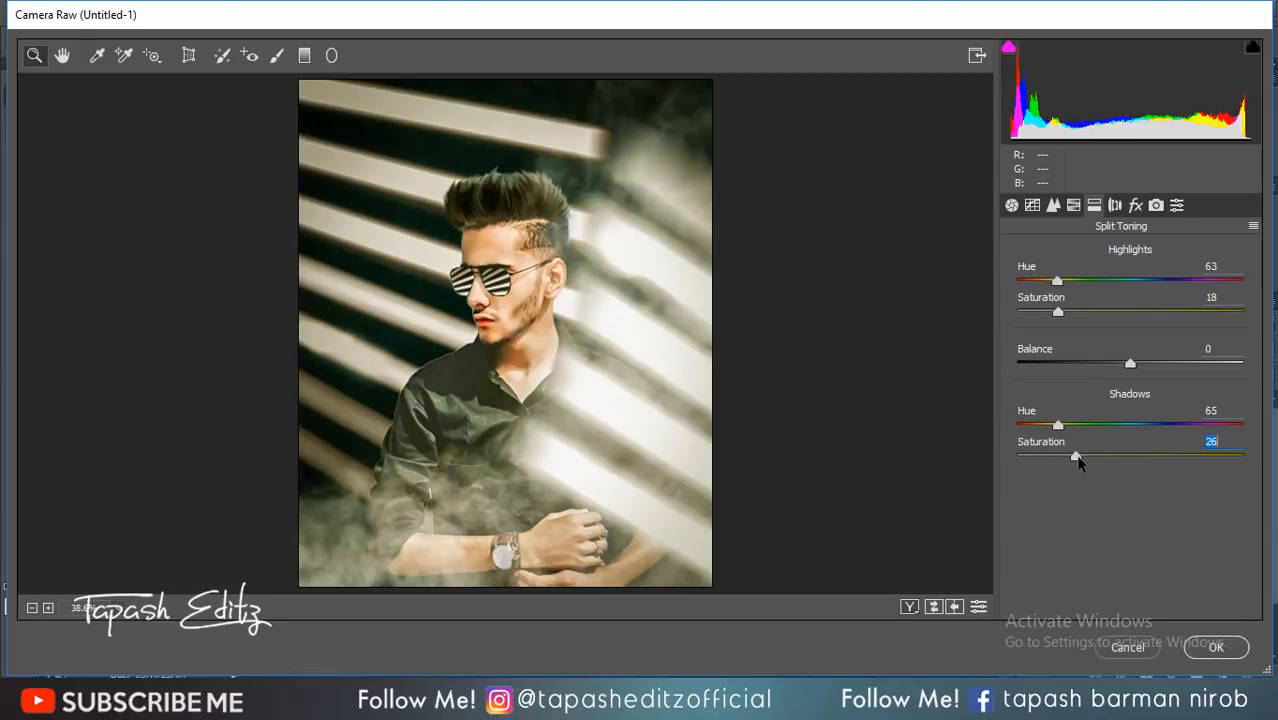
left_click(1021, 454)
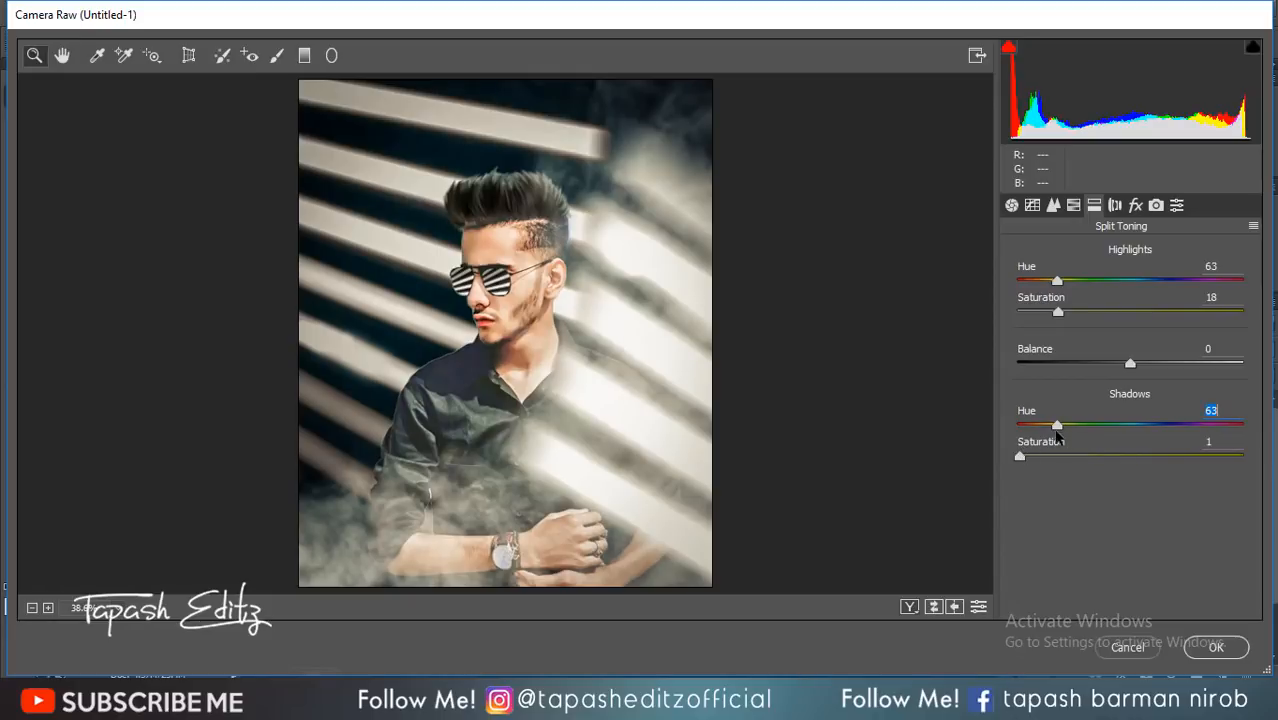
left_click(1212, 647)
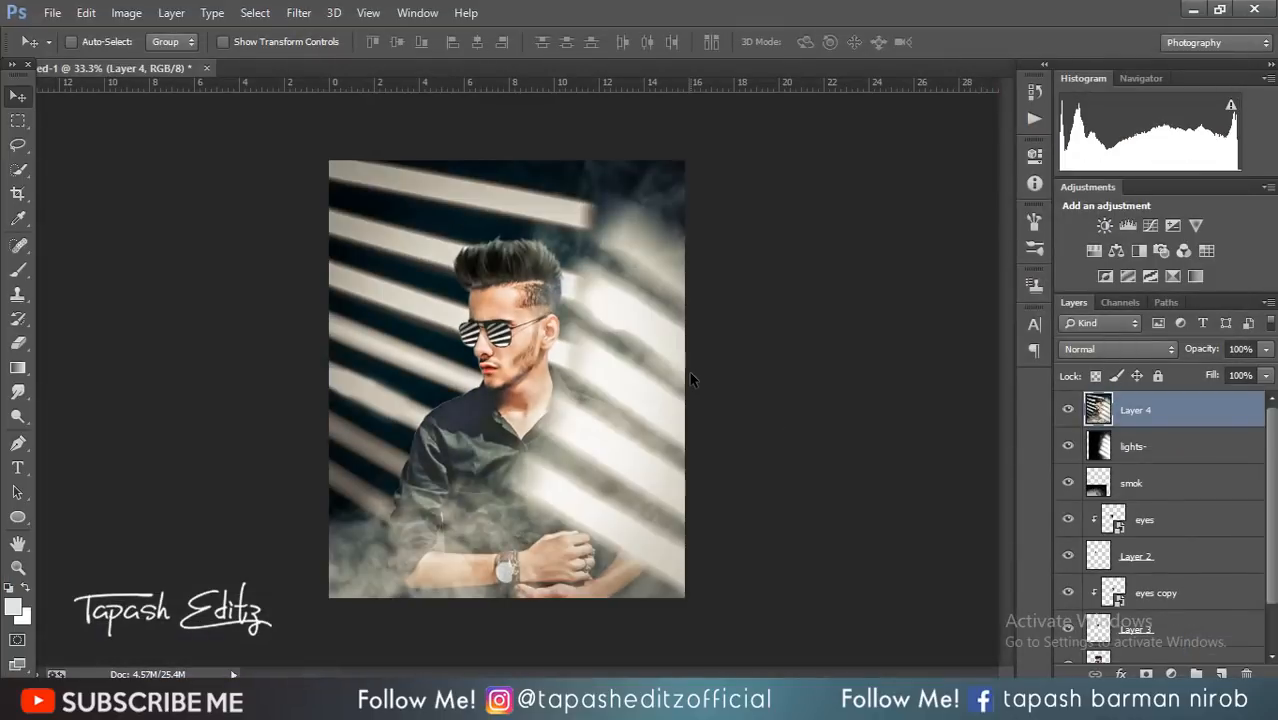
key("ctrl+minus")
key("ctrl+minus")
key("ctrl+minus")
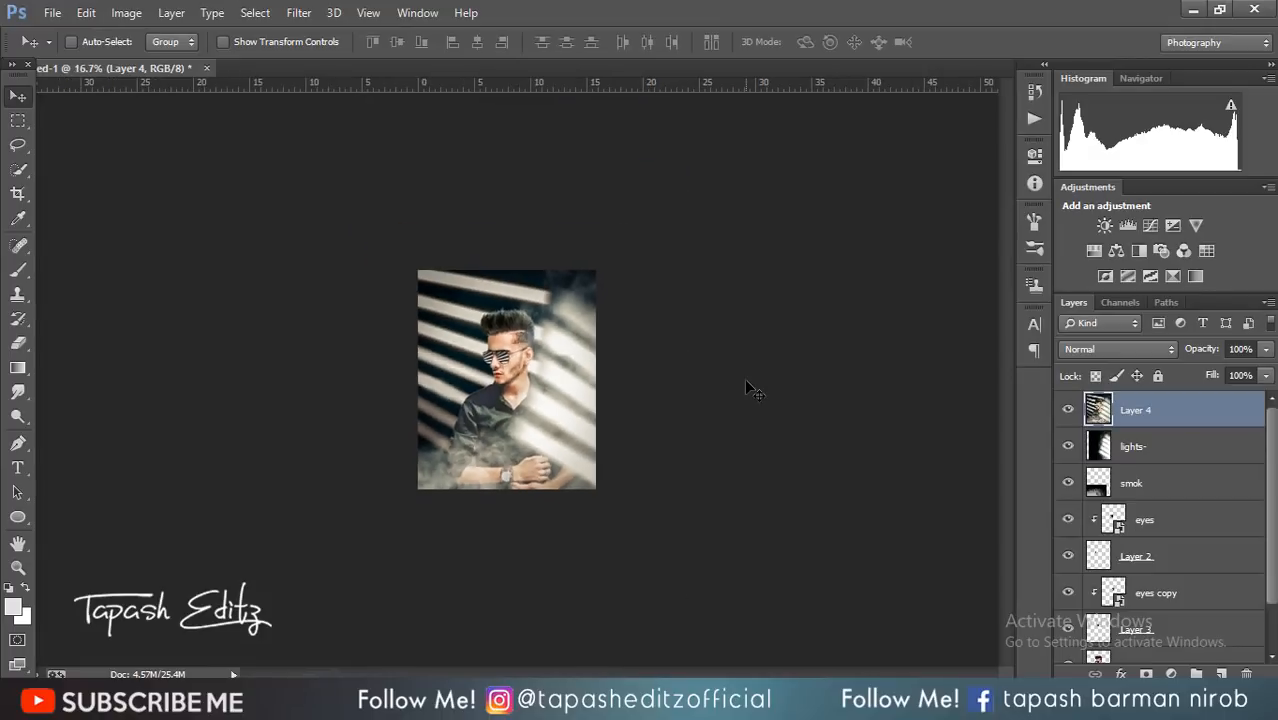
key("ctrl+plus")
key("ctrl+plus")
key("ctrl+plus")
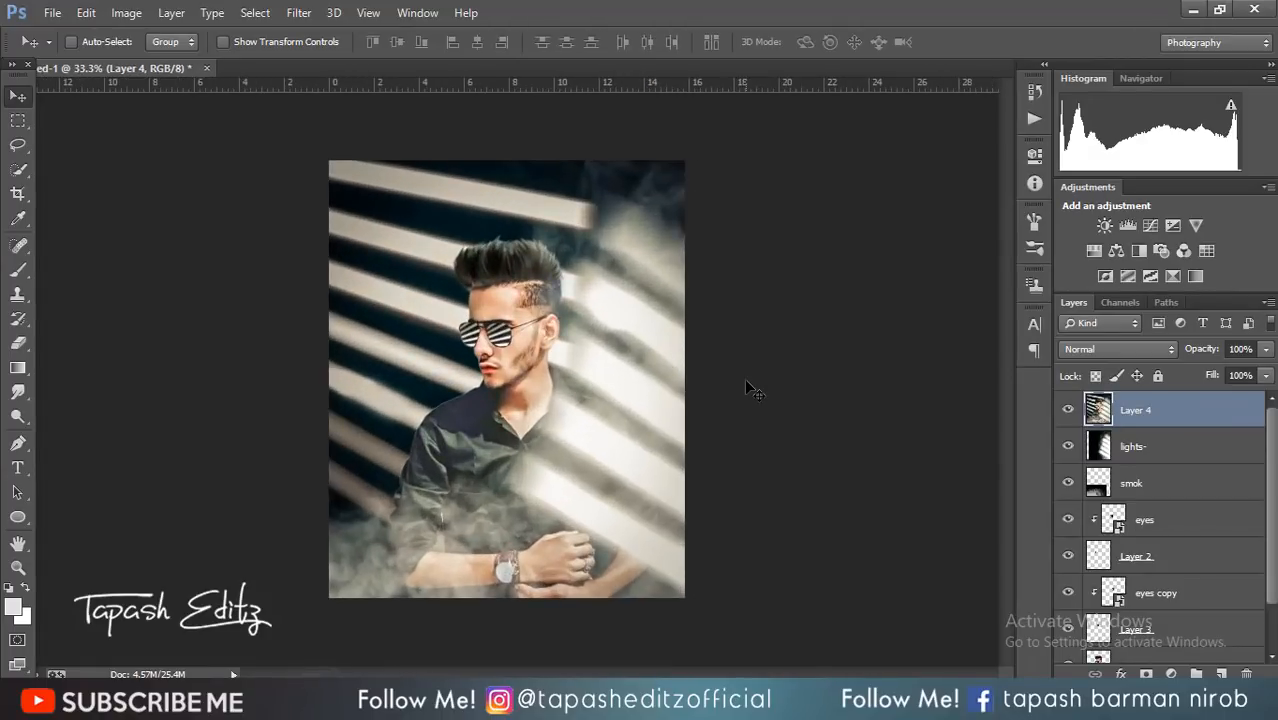
Add a Selective Color adjustment layer above Layer 4 and set its Blacks to Cyan -1, Magenta +5, Yellow -3 and Black -5
left_click(1172, 280)
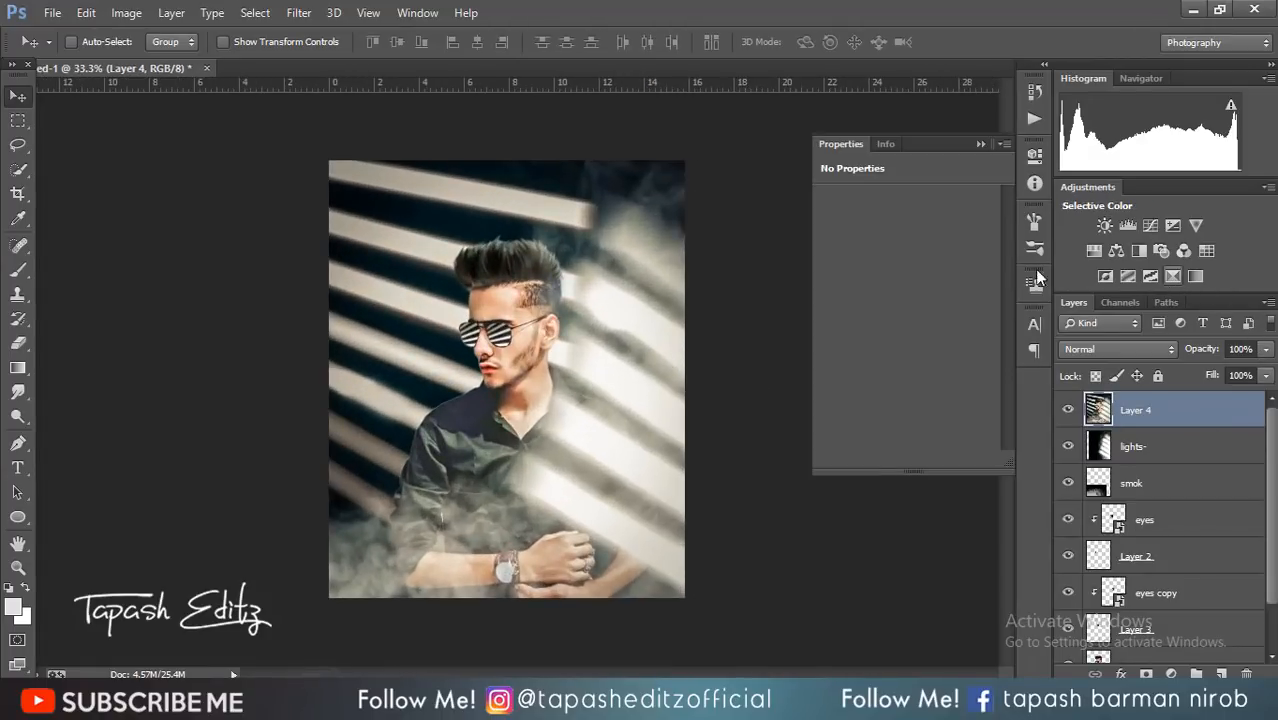
left_click(908, 225)
left_click(890, 365)
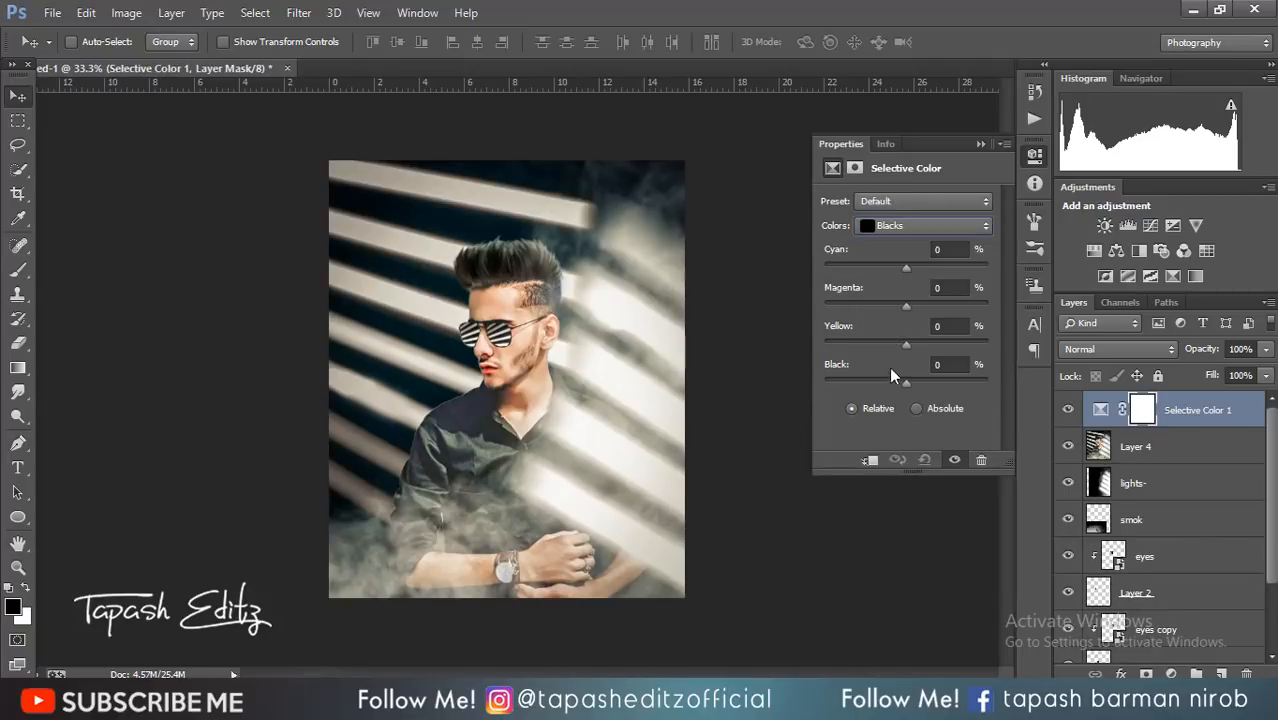
left_click_drag(905, 382, 901, 378)
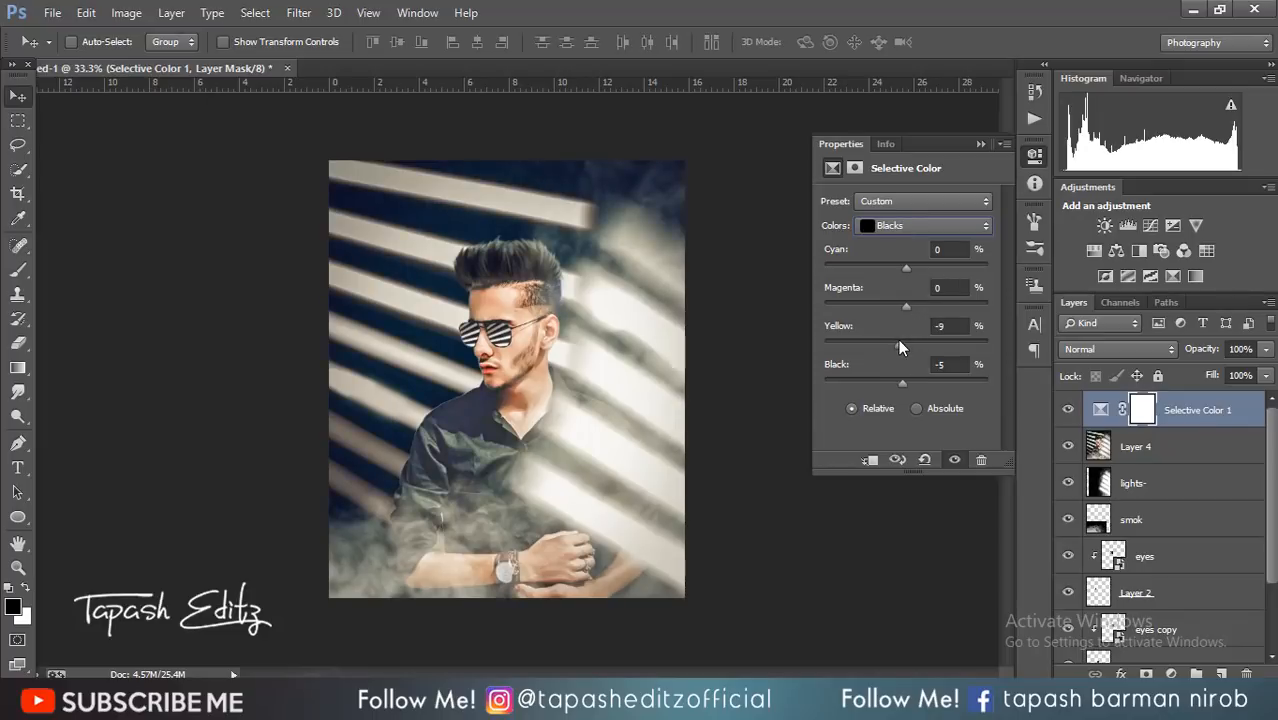
left_click_drag(904, 307, 916, 308)
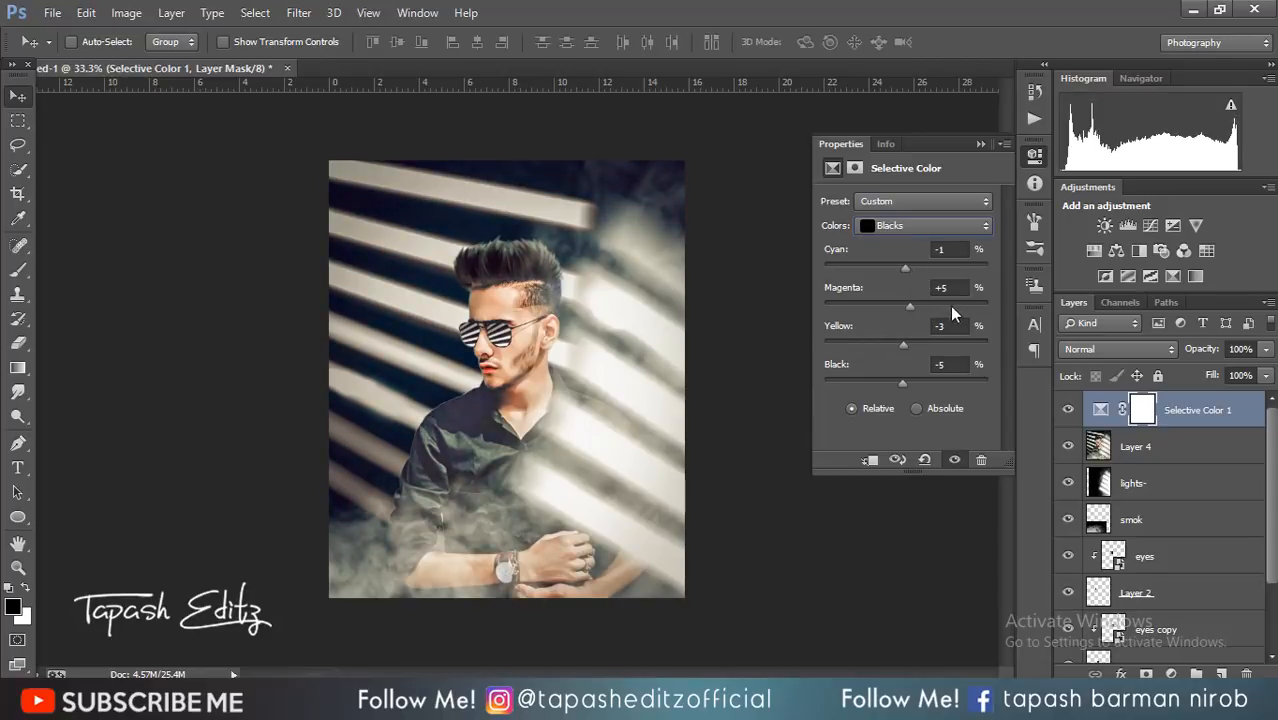
Set the Yellow and Magenta of the Selective Color Blacks to 0% and collapse the adjustment's properties
left_click(958, 330)
type("0")
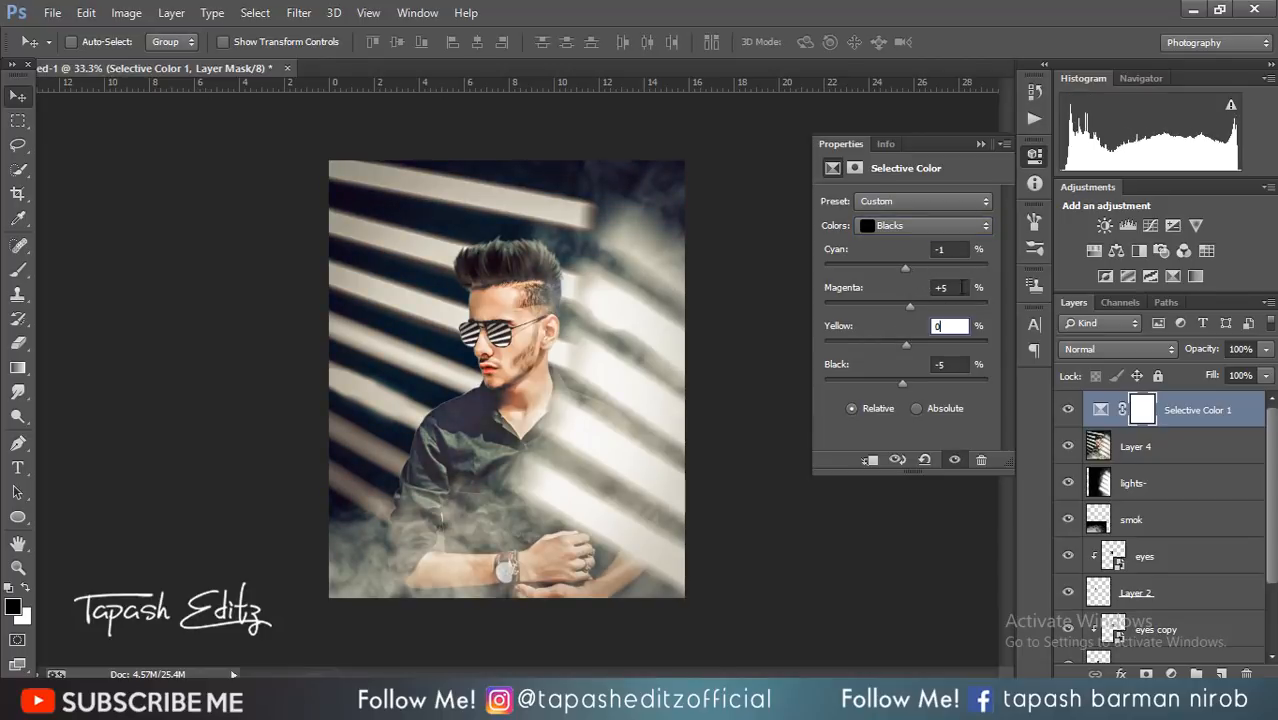
left_click(955, 288)
type("0")
left_click(979, 146)
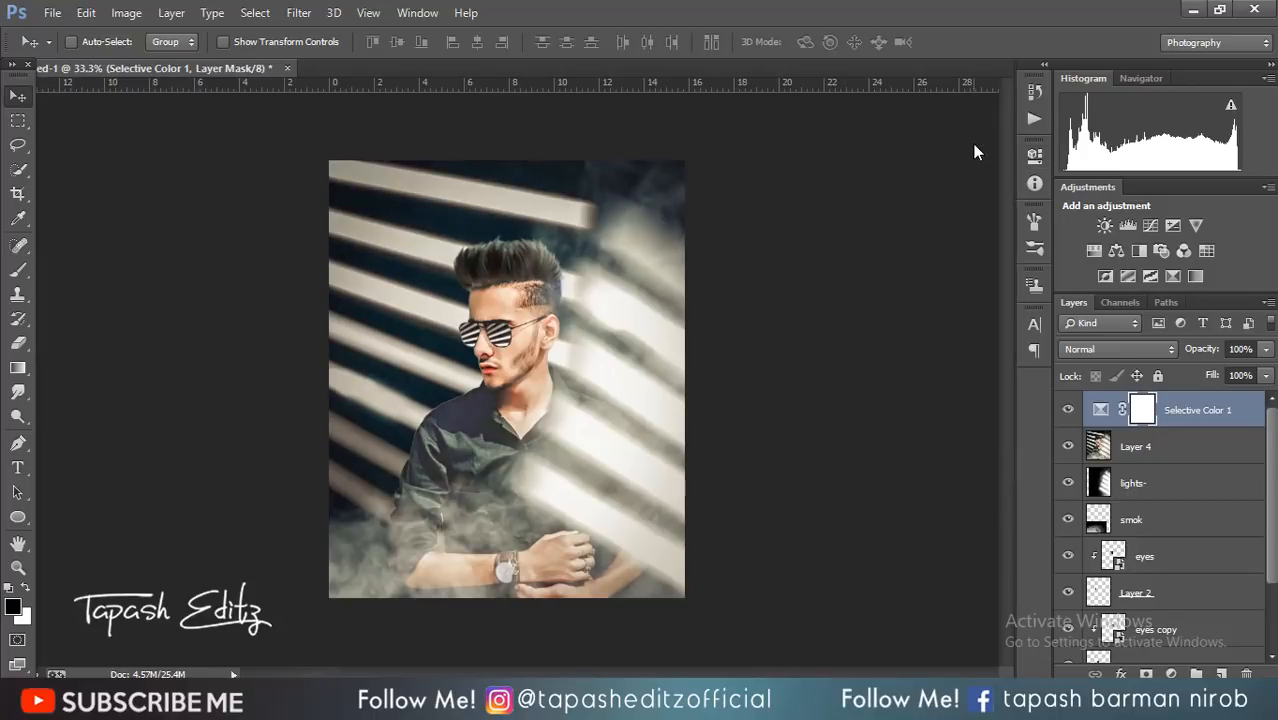